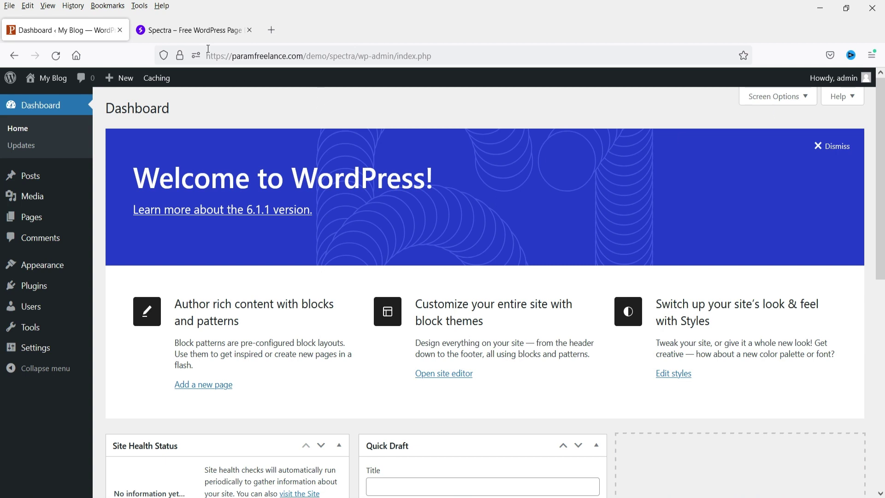
- Switch from the WordPress dashboard to the wpspectra.com browser tab
left_click(201, 27)
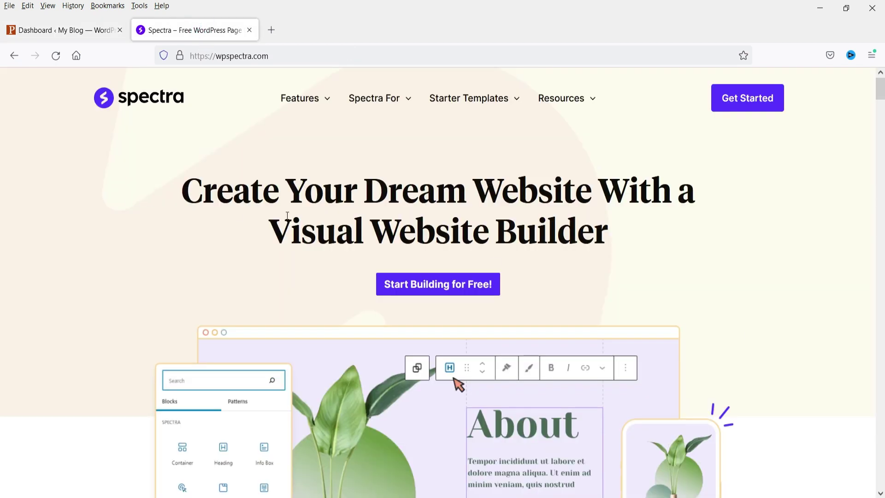
- Scroll down the Spectra homepage to the pre-built websites library
scroll(742, 219, "down", 2)
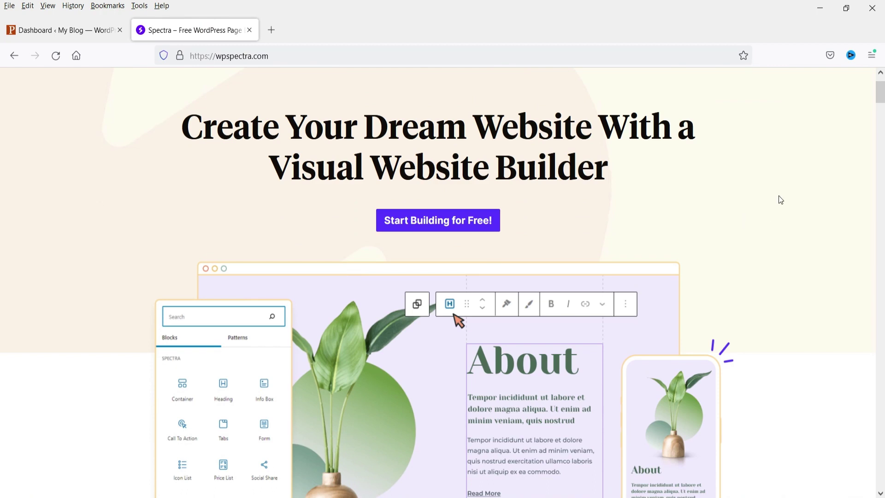
scroll(778, 197, "down", 4)
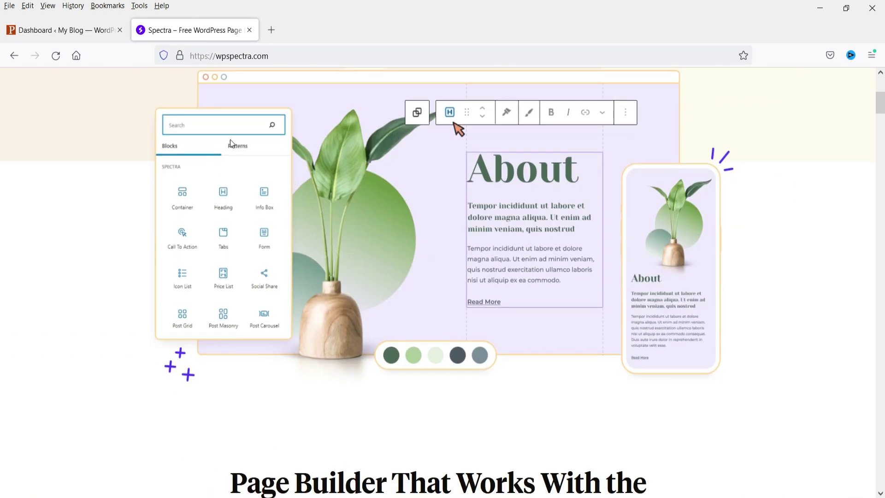
scroll(800, 235, "down", 5)
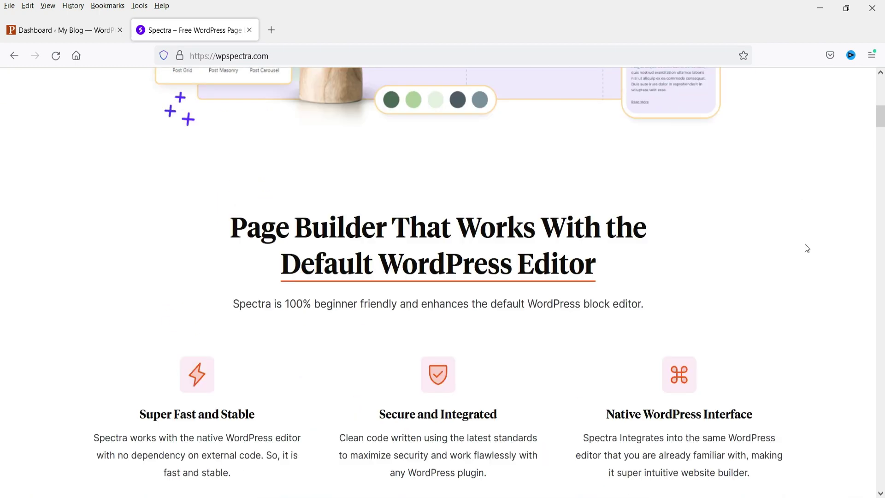
scroll(792, 226, "down", 4)
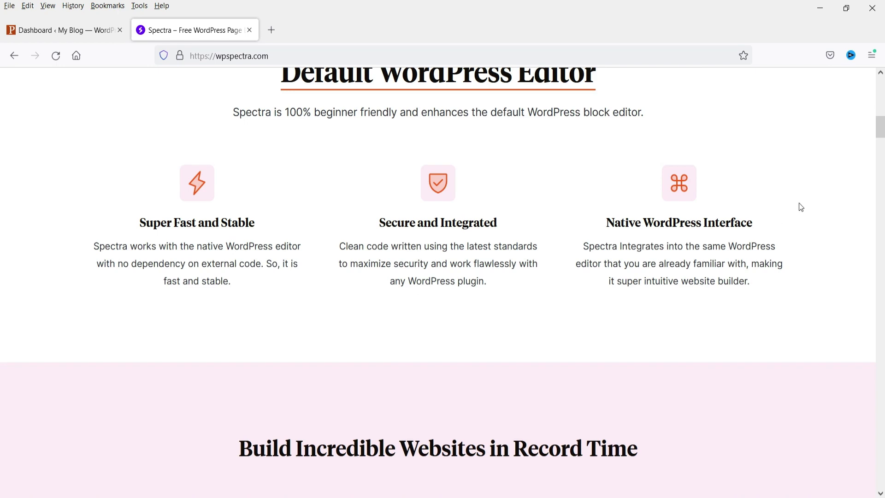
scroll(797, 203, "down", 5)
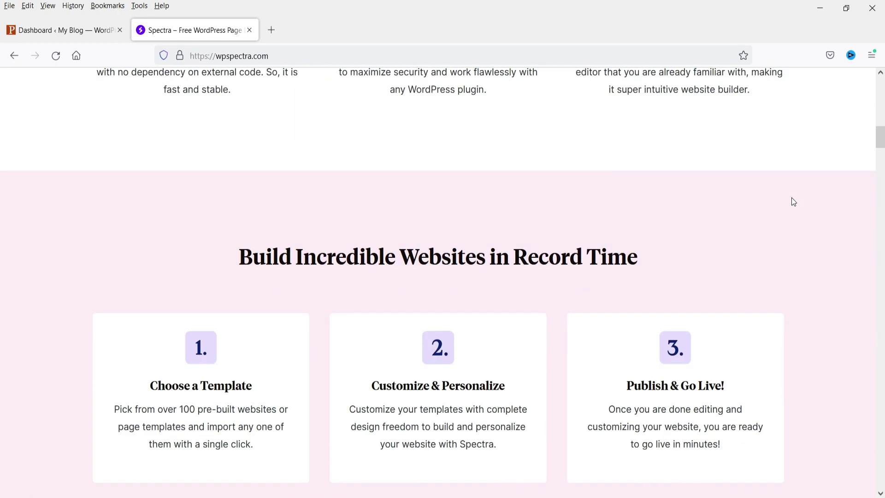
scroll(792, 201, "down", 3)
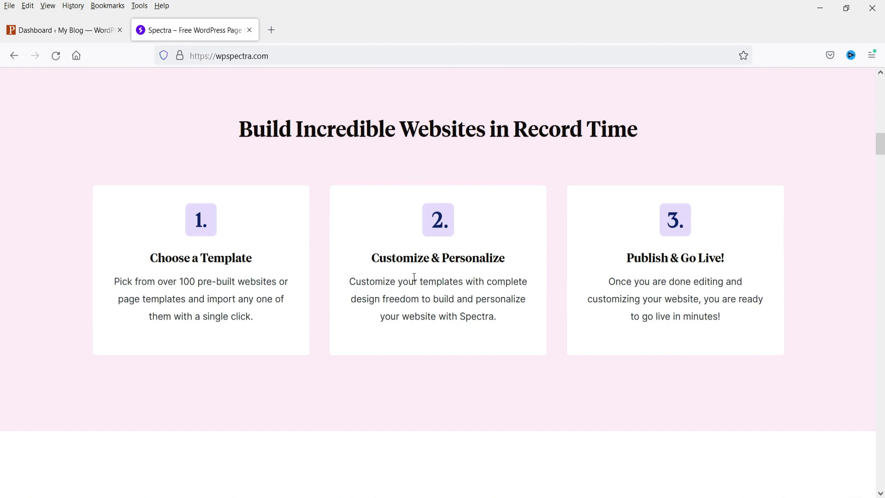
scroll(756, 217, "down", 4)
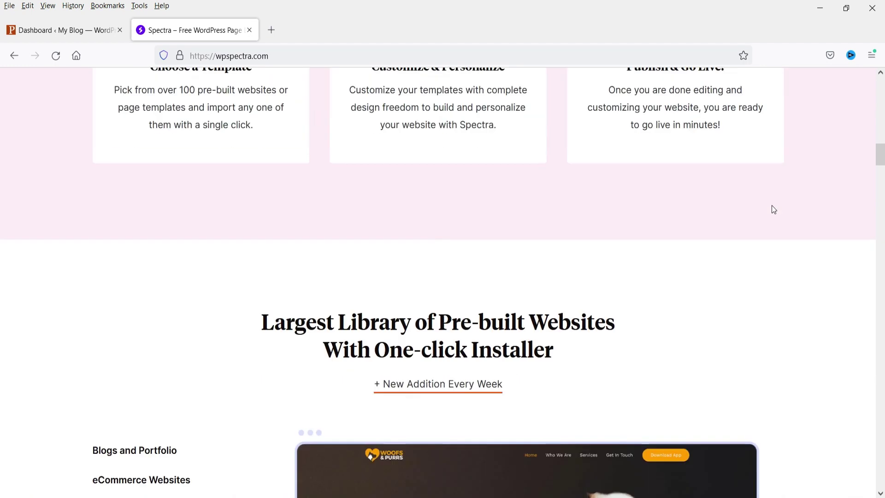
scroll(462, 230, "down", 4)
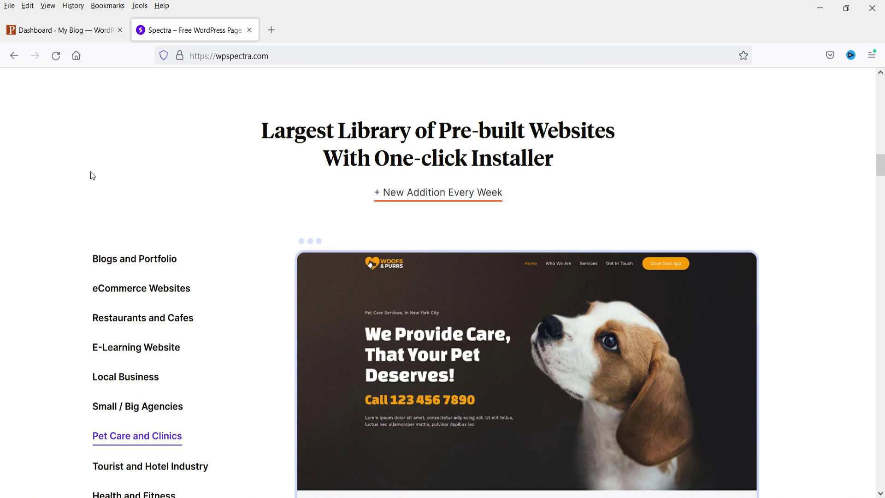
scroll(1, 191, "down", 3)
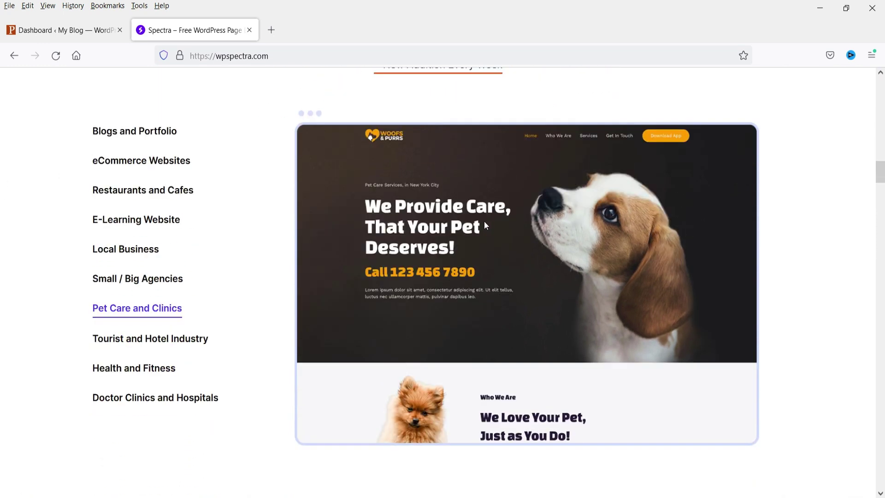
- Preview the Blogs and Portfolio, eCommerce, Restaurants and E-Learning Website templates
left_click(138, 131)
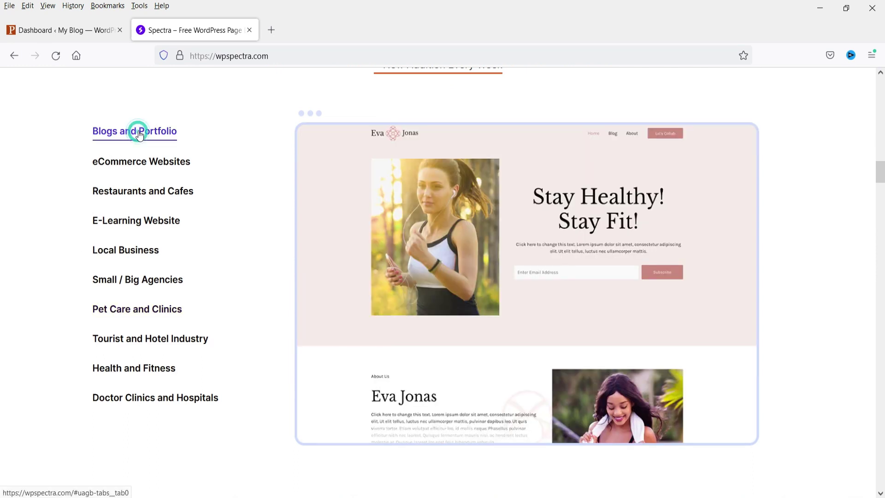
left_click(144, 160)
left_click(144, 190)
left_click(144, 220)
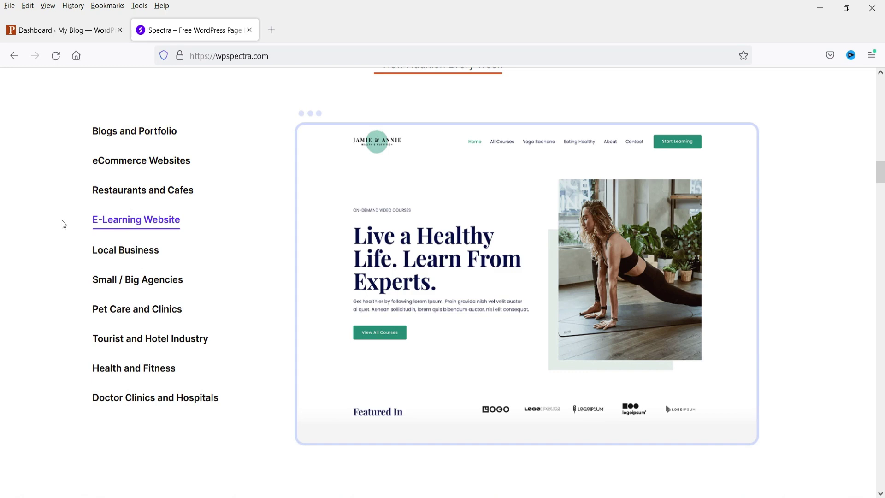
scroll(63, 225, "down", 10)
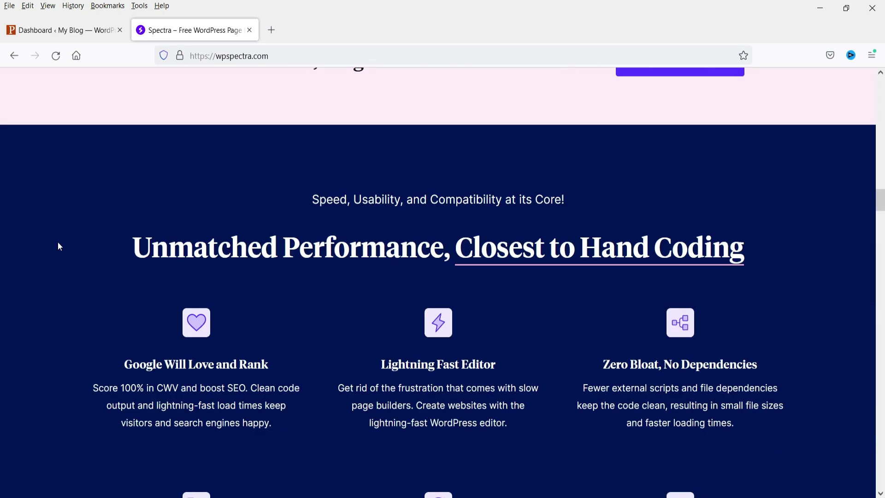
scroll(59, 244, "down", 3)
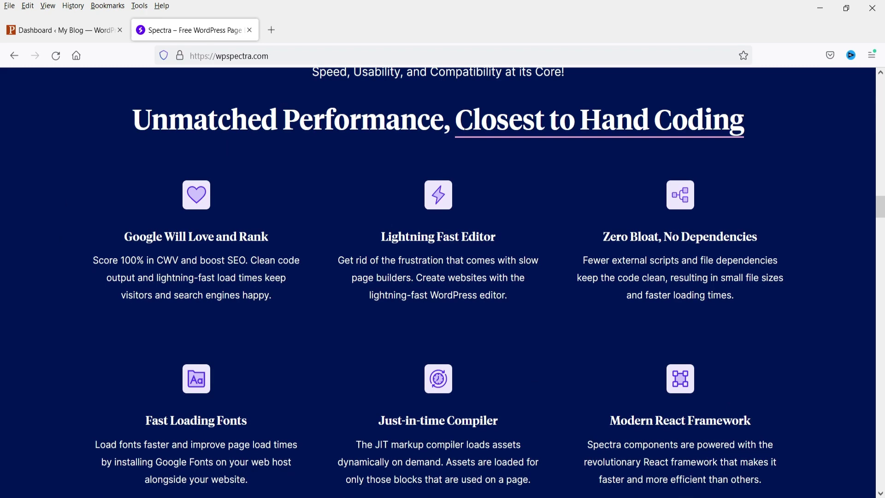
scroll(348, 223, "up", 3)
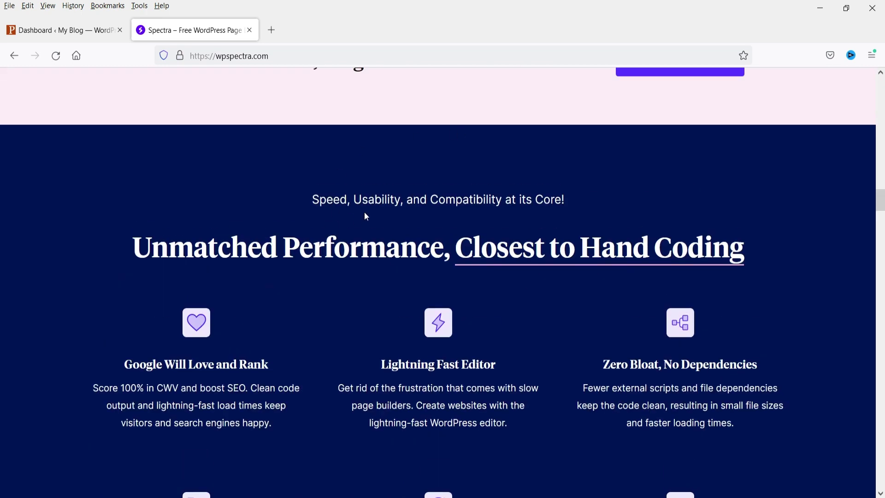
scroll(766, 186, "down", 3)
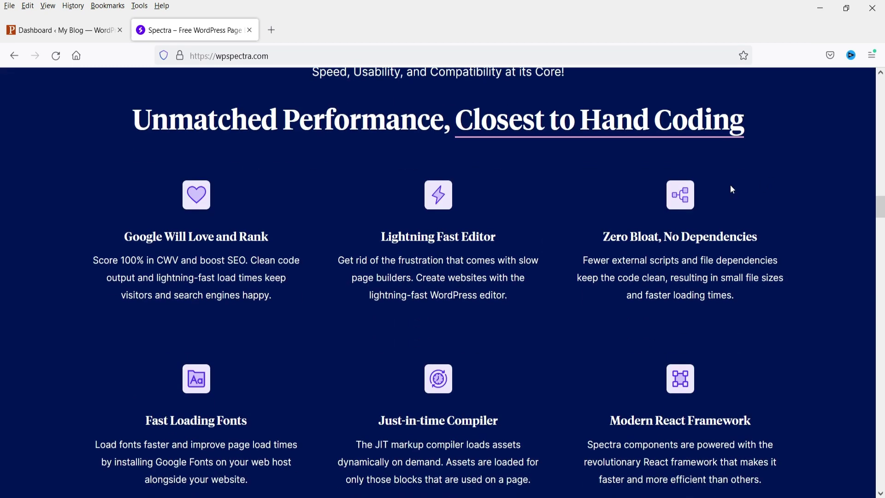
scroll(787, 217, "down", 2)
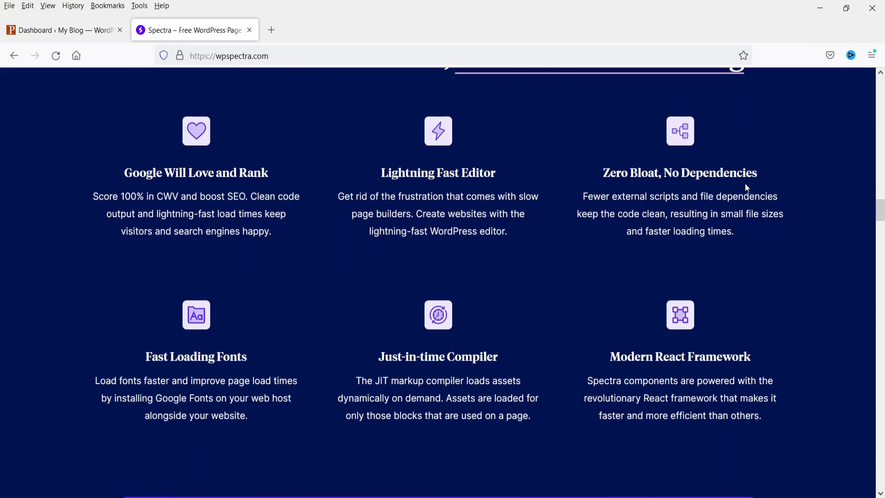
scroll(718, 197, "down", 3)
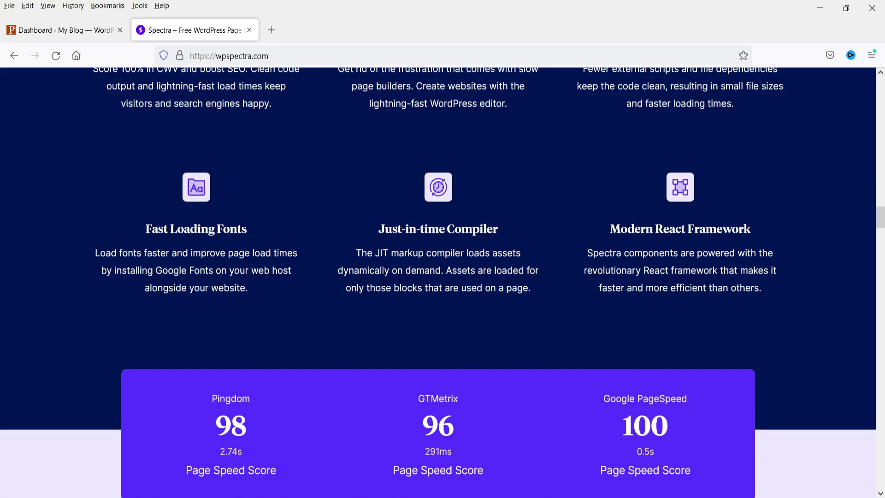
scroll(810, 242, "down", 10)
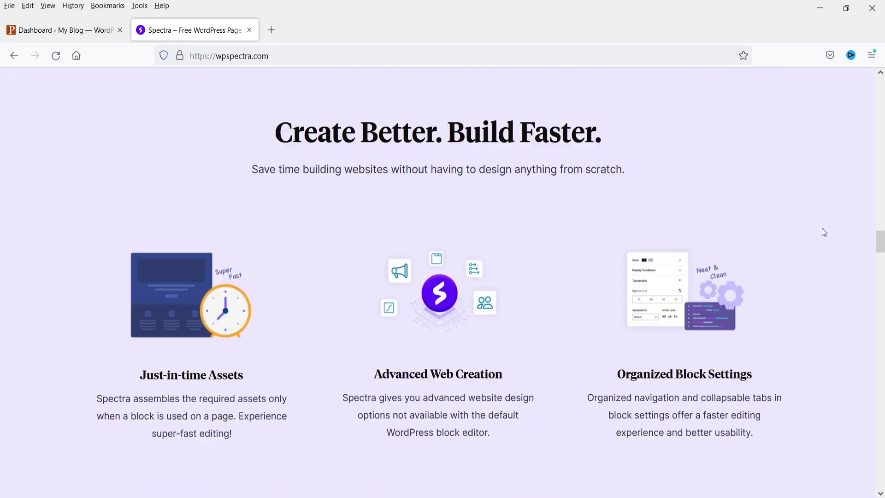
scroll(188, 277, "down", 2)
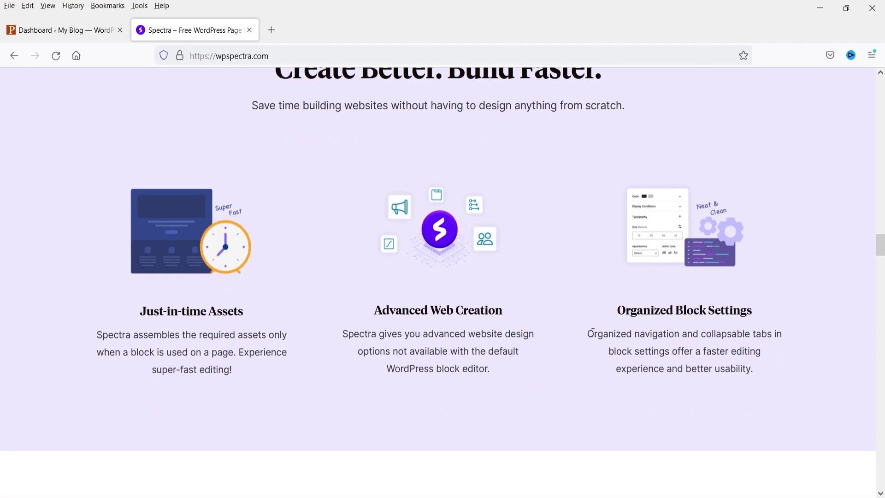
scroll(852, 205, "down", 10)
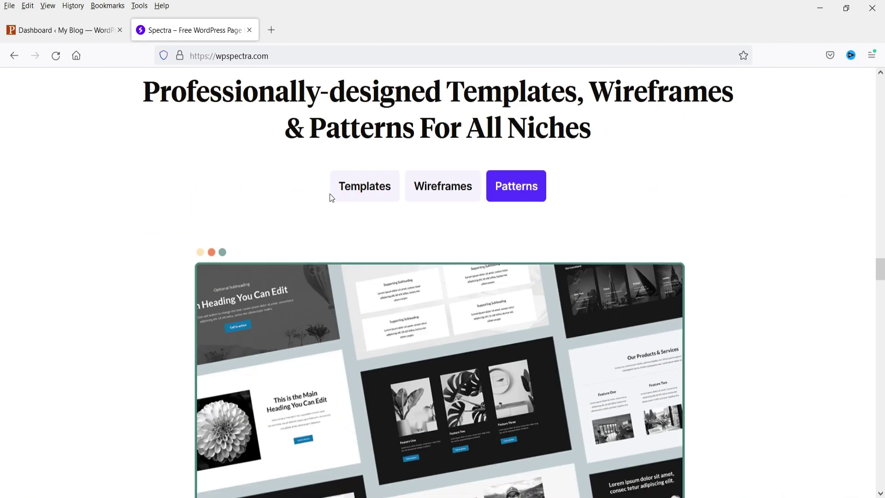
left_click(365, 188)
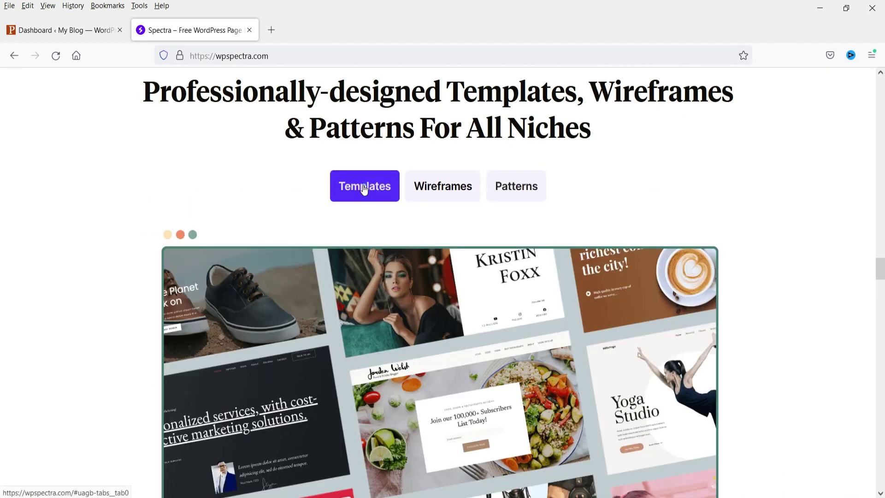
scroll(335, 283, "down", 4)
scroll(414, 253, "up", 4)
left_click(450, 187)
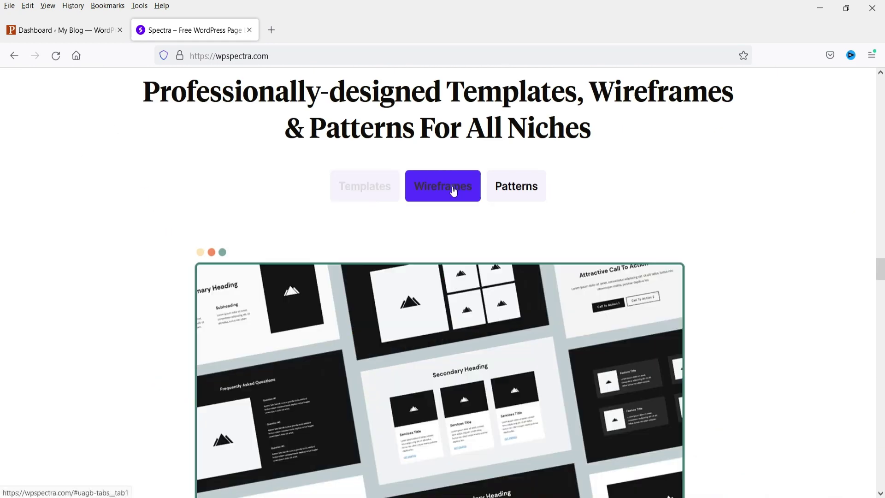
left_click(520, 187)
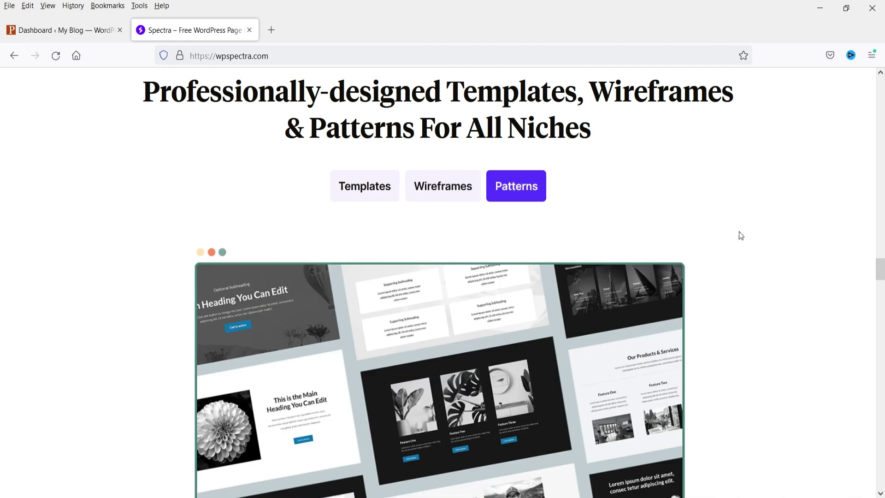
scroll(740, 230, "down", 10)
scroll(762, 252, "down", 4)
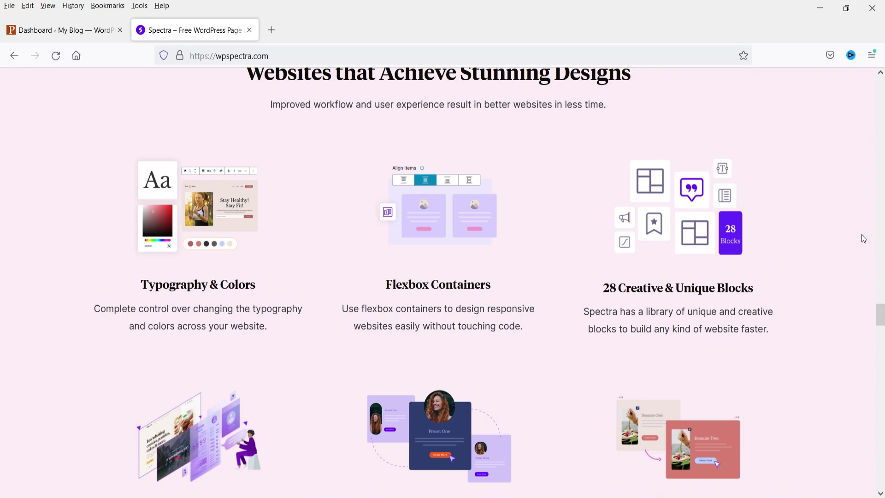
scroll(839, 226, "down", 1)
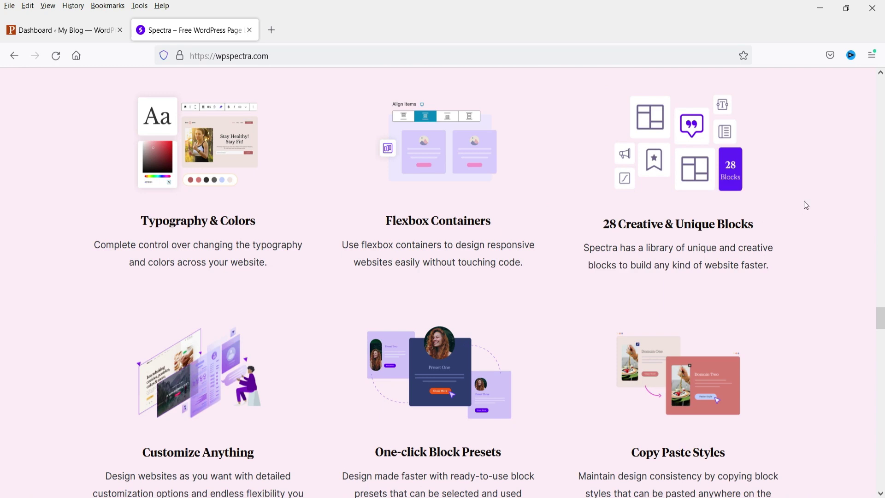
scroll(799, 208, "down", 3)
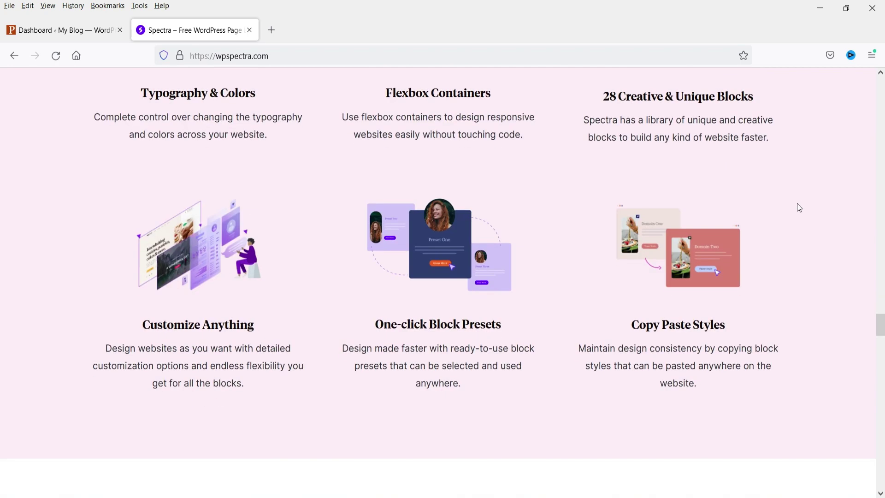
scroll(800, 210, "down", 3)
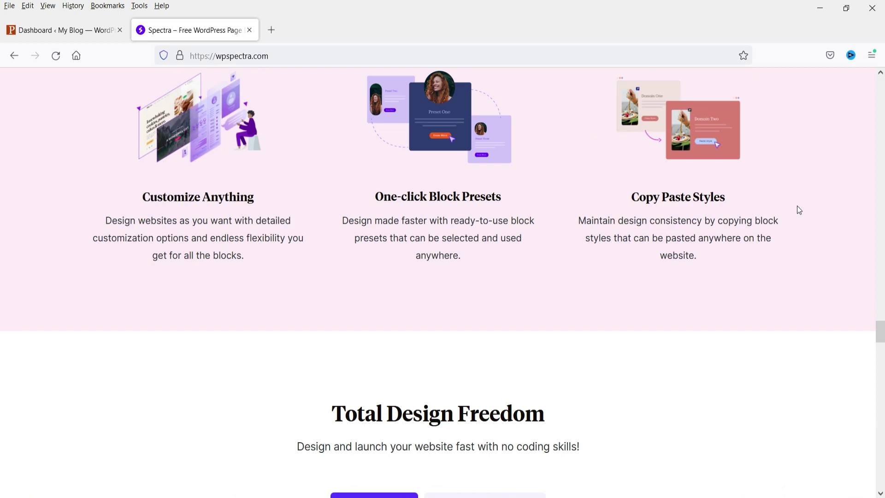
scroll(432, 244, "down", 10)
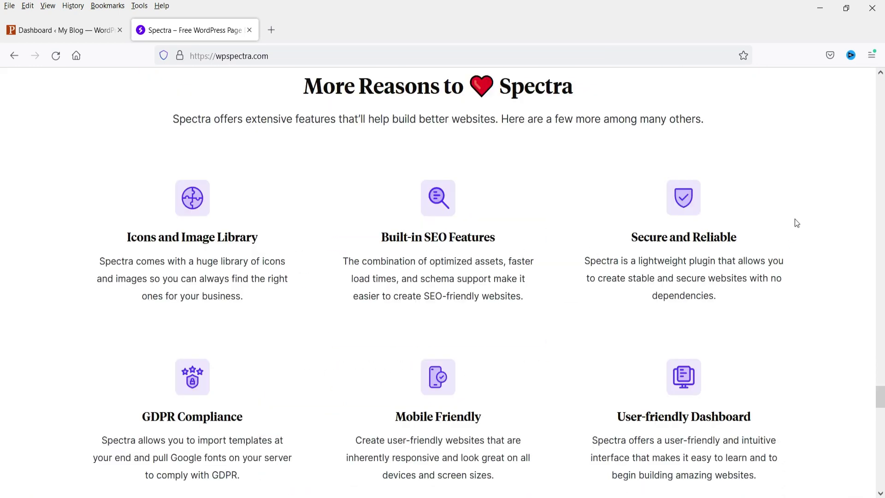
scroll(617, 196, "down", 2)
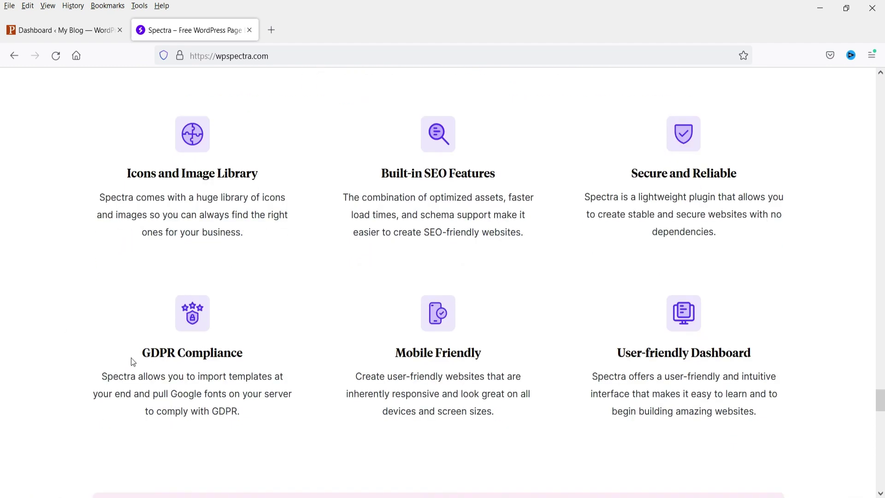
scroll(298, 300, "down", 4)
scroll(299, 290, "down", 8)
scroll(298, 289, "down", 4)
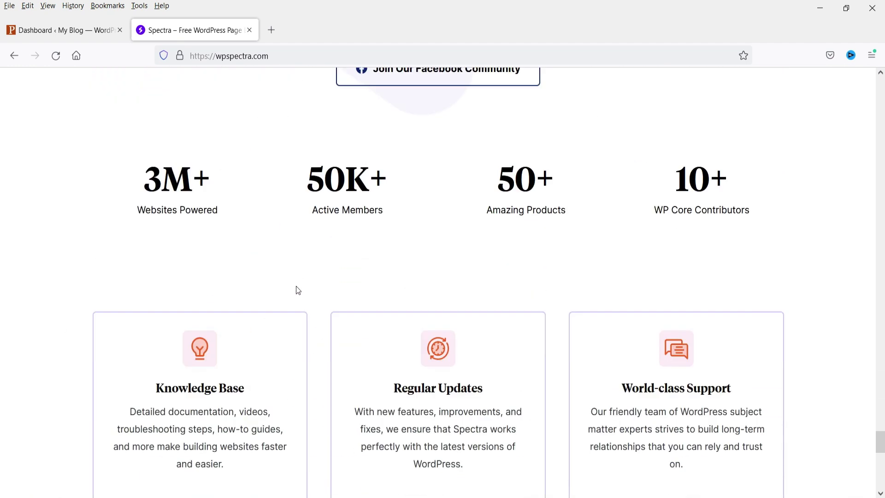
scroll(12, 322, "up", 20)
scroll(12, 321, "up", 10)
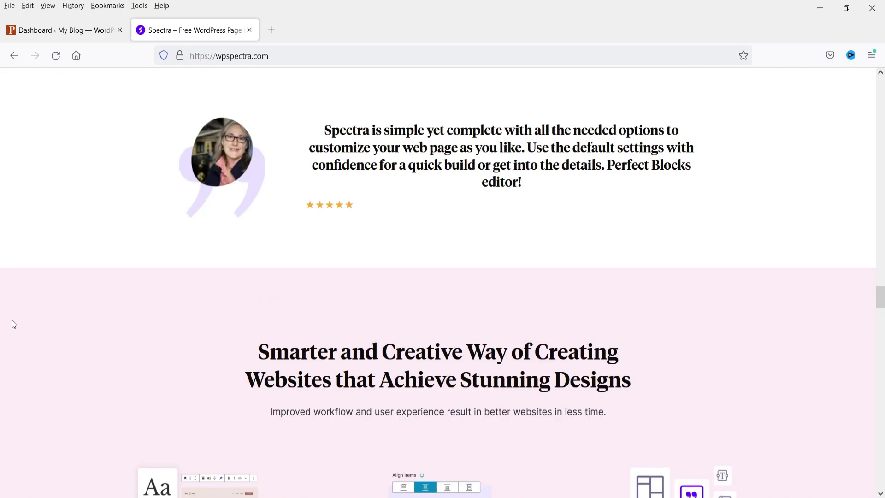
scroll(12, 321, "down", 15)
scroll(12, 321, "up", 1)
scroll(14, 324, "up", 15)
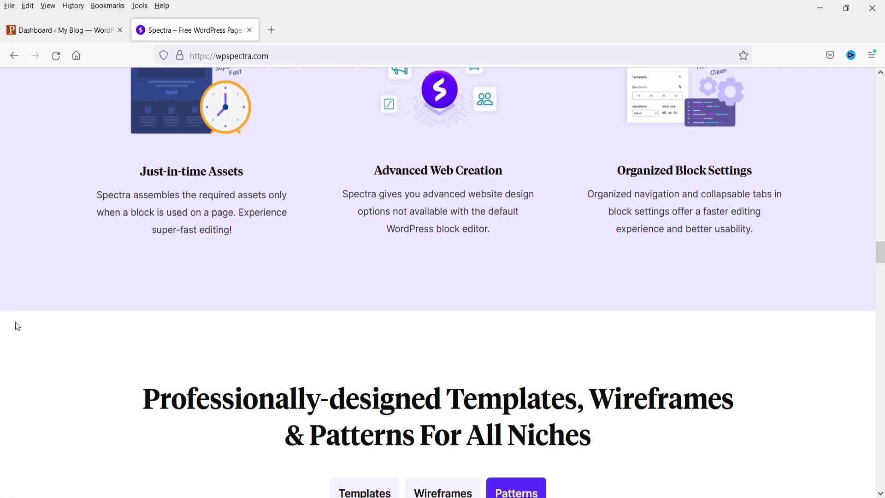
scroll(15, 321, "up", 10)
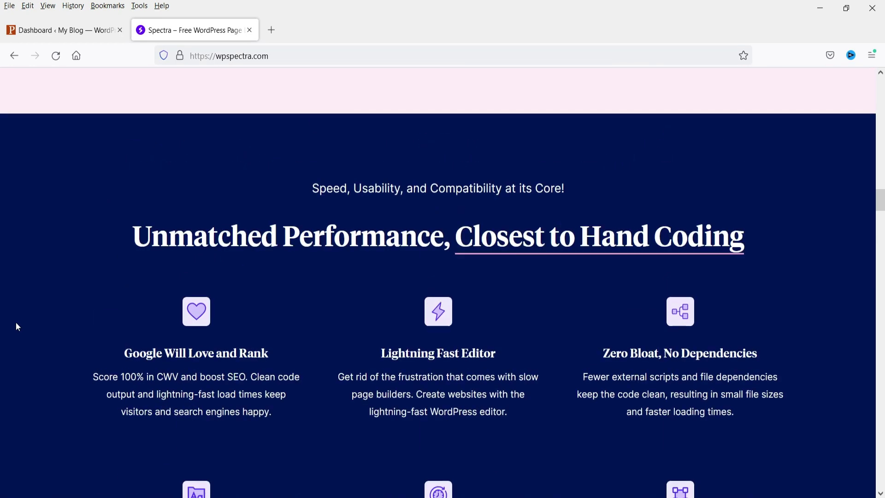
scroll(243, 292, "up", 15)
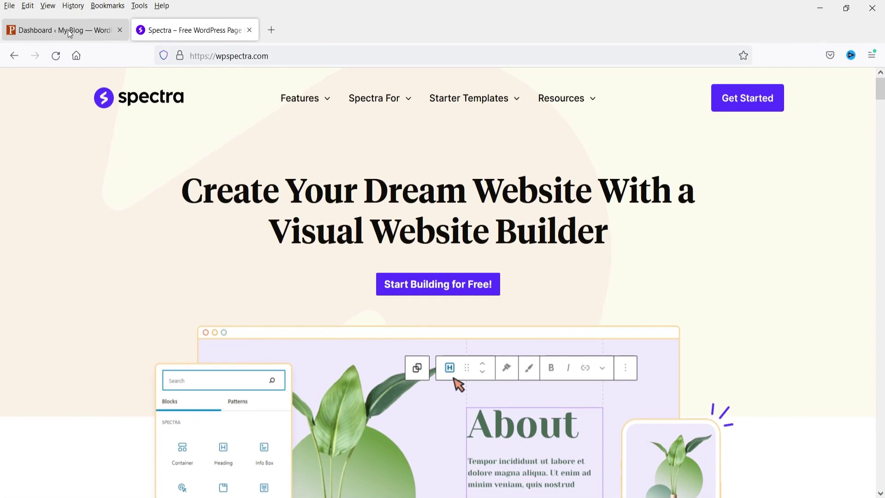
- Switch to the 'Dashboard ‹ My Blog' tab to show the WordPress admin
left_click(68, 29)
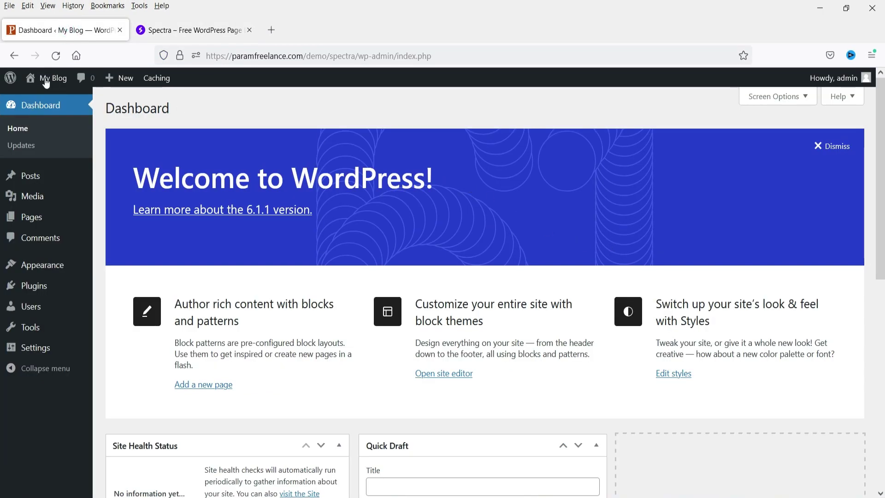
- Open My Blog's front page in a new tab, look it over, and return to the dashboard
middle_click(89, 106)
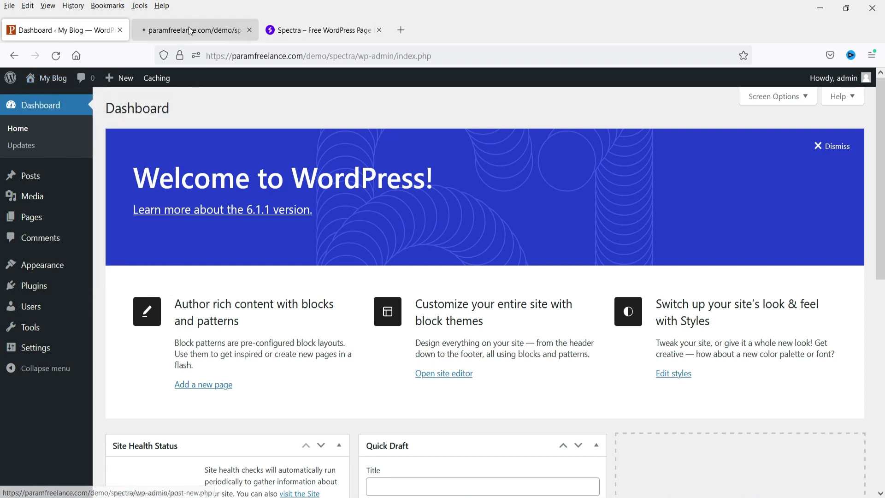
left_click(191, 31)
scroll(480, 232, "down", 6)
scroll(480, 226, "up", 6)
left_click(60, 30)
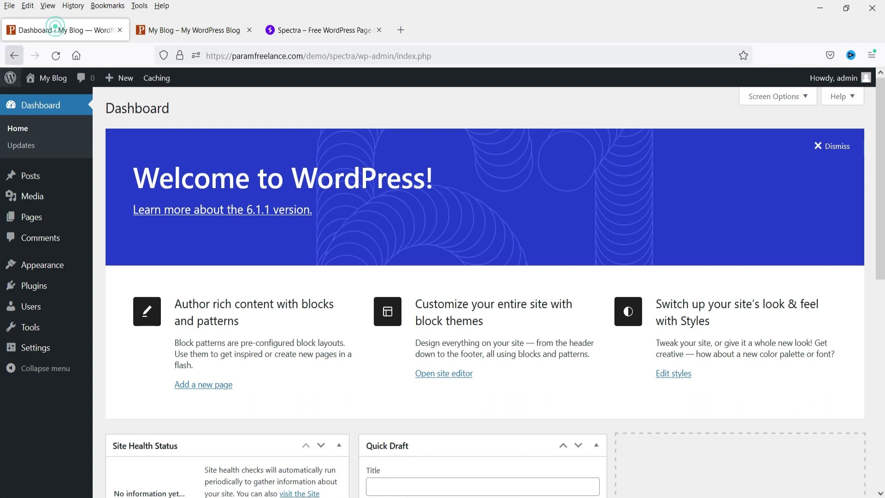
- Go to Appearance > Themes > Add New to browse popular themes
mouse_move(34, 286)
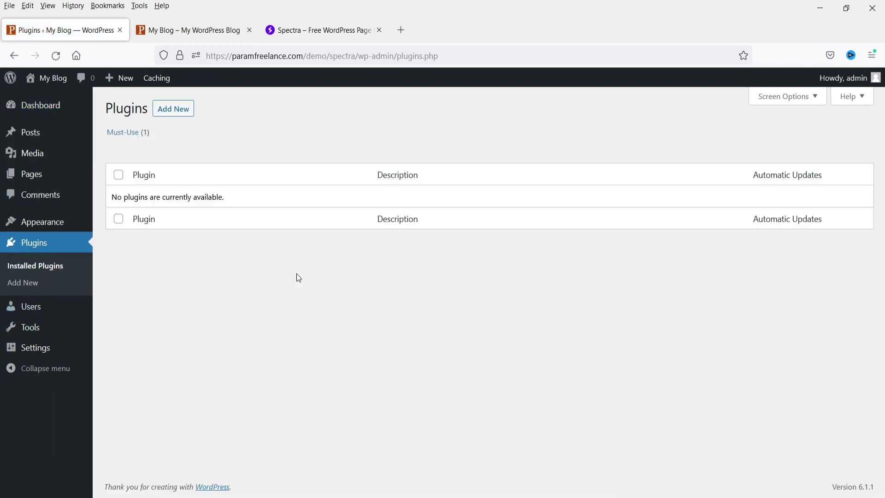
left_click(31, 173)
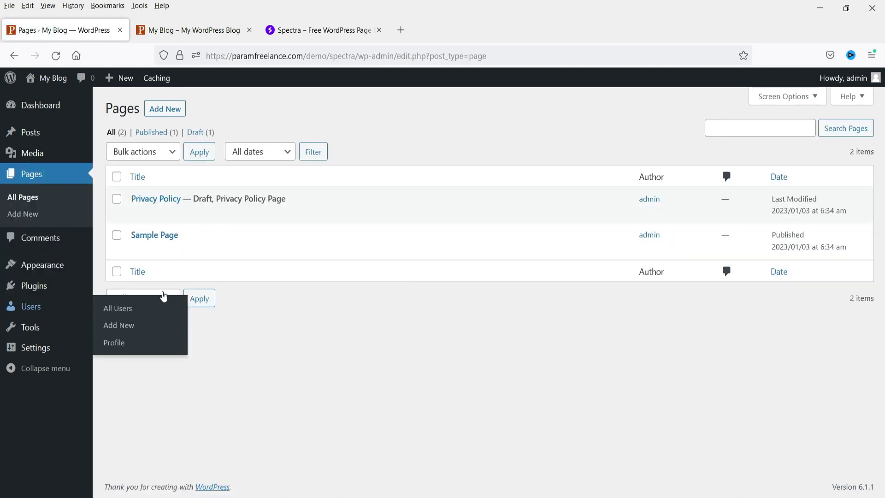
left_click(41, 264)
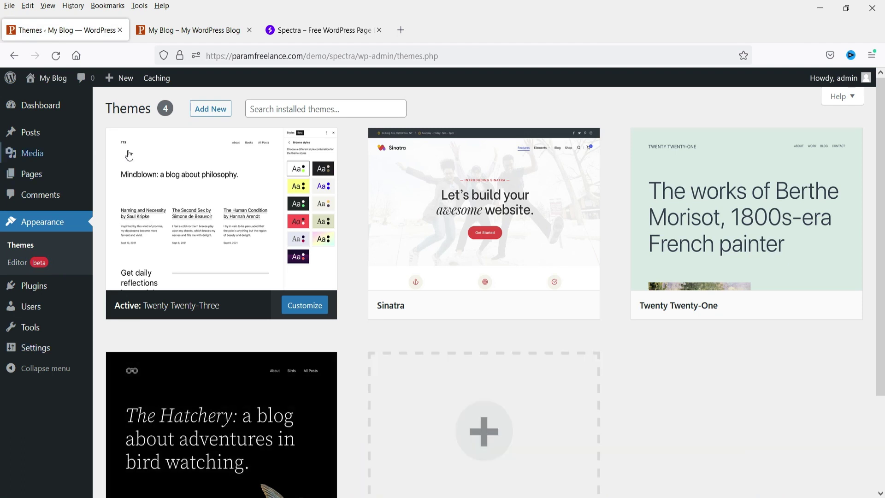
left_click(210, 110)
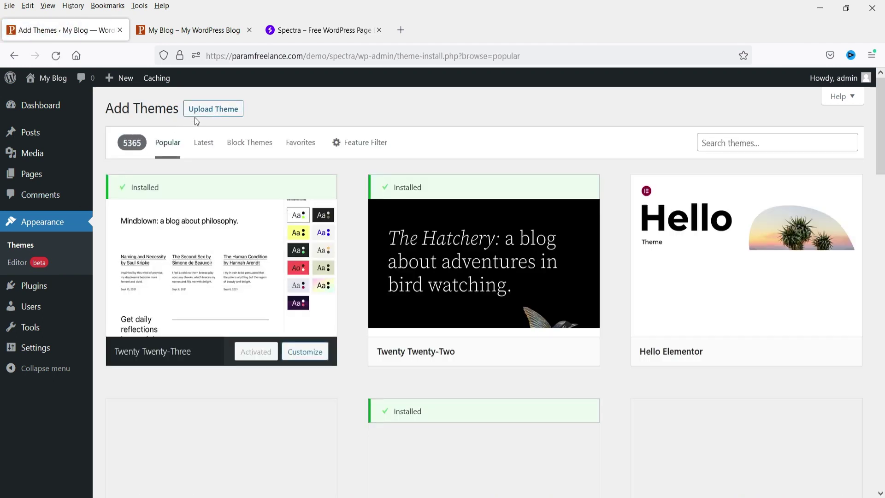
- Install and activate the Astra theme, then go to the Installed Plugins page
scroll(588, 261, "down", 3)
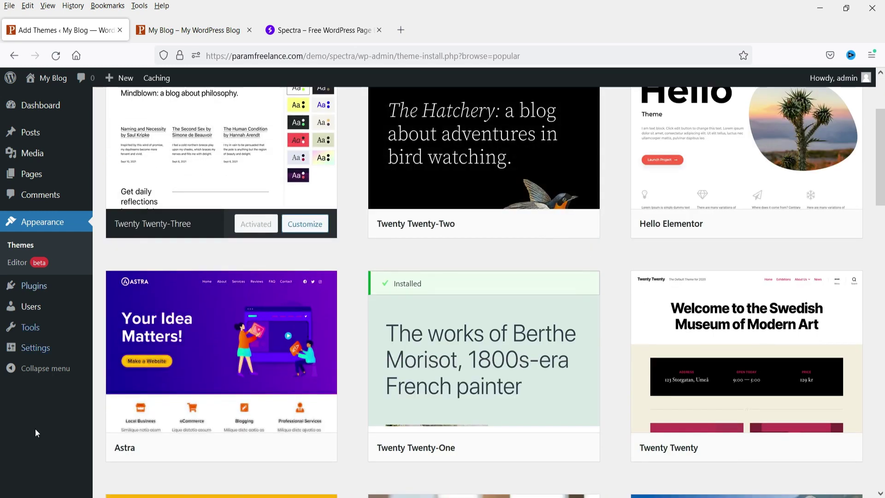
mouse_move(170, 396)
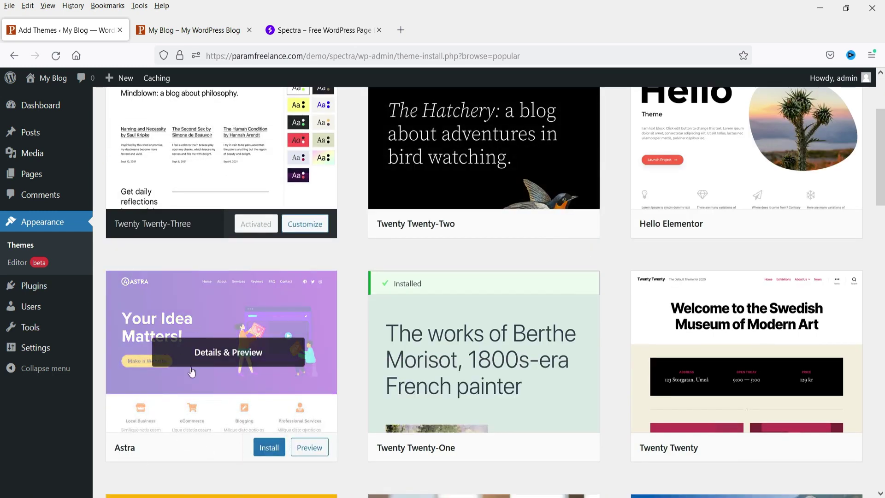
scroll(215, 324, "down", 3)
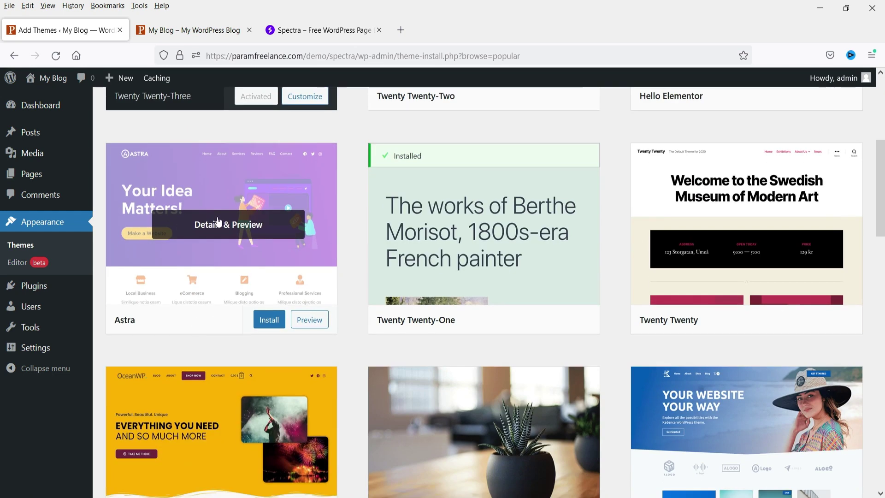
left_click(265, 321)
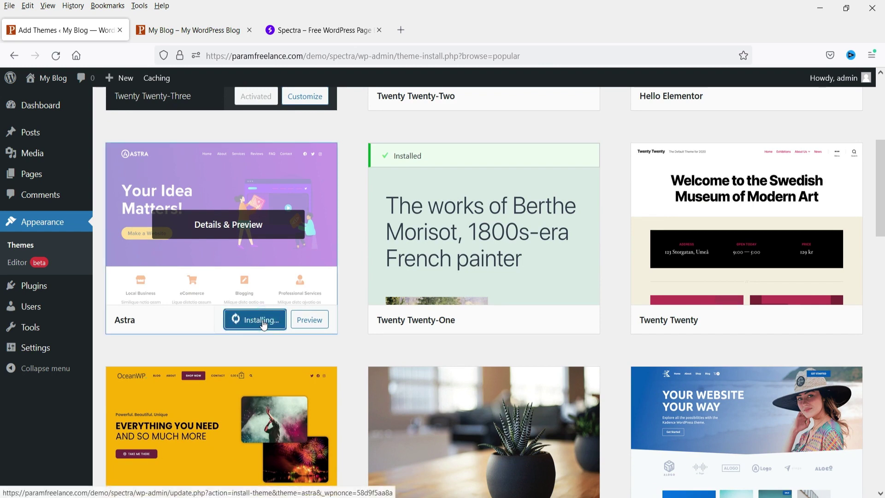
left_click(250, 319)
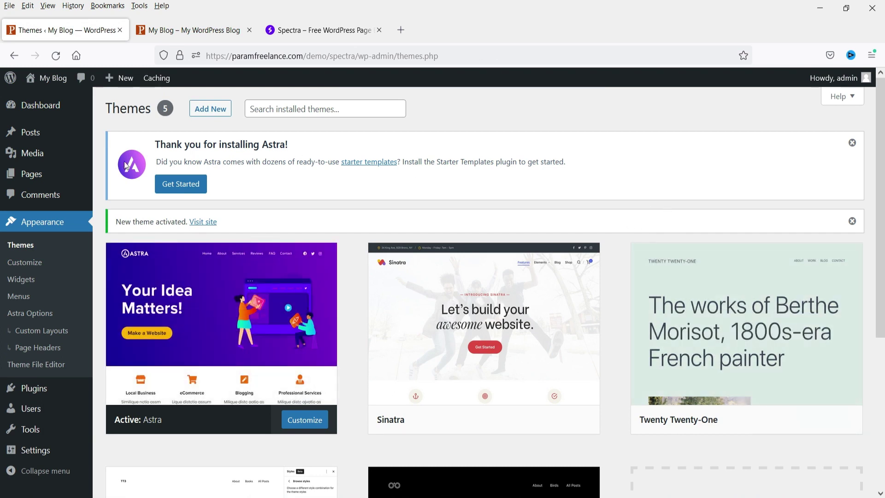
left_click(43, 389)
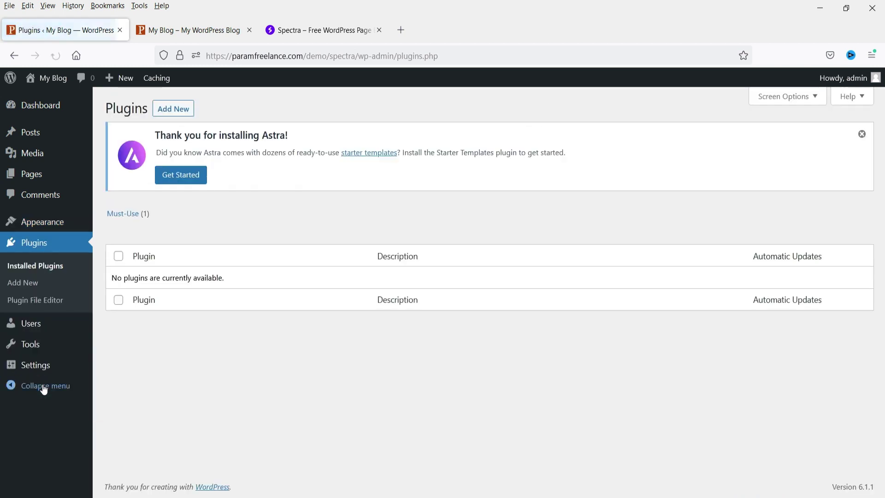
- Search Add Plugins for 'spec' to find Spectra, then switch to the Spectra website tab
left_click(178, 111)
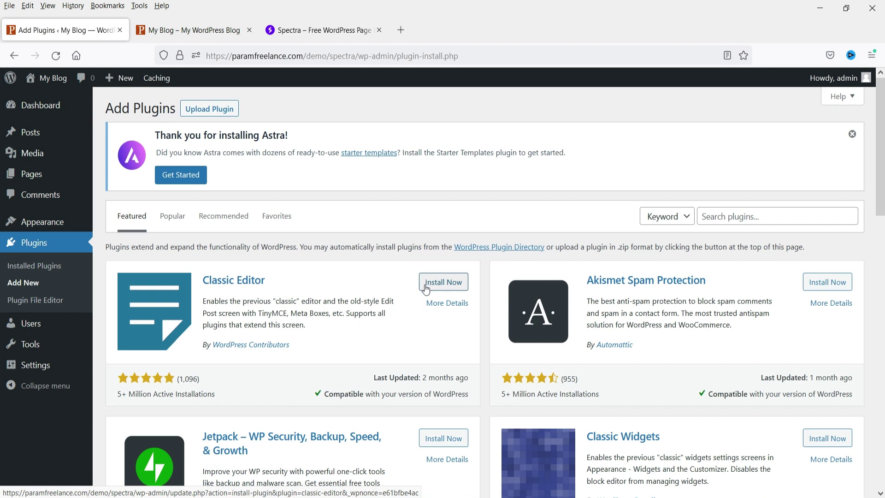
left_click(735, 213)
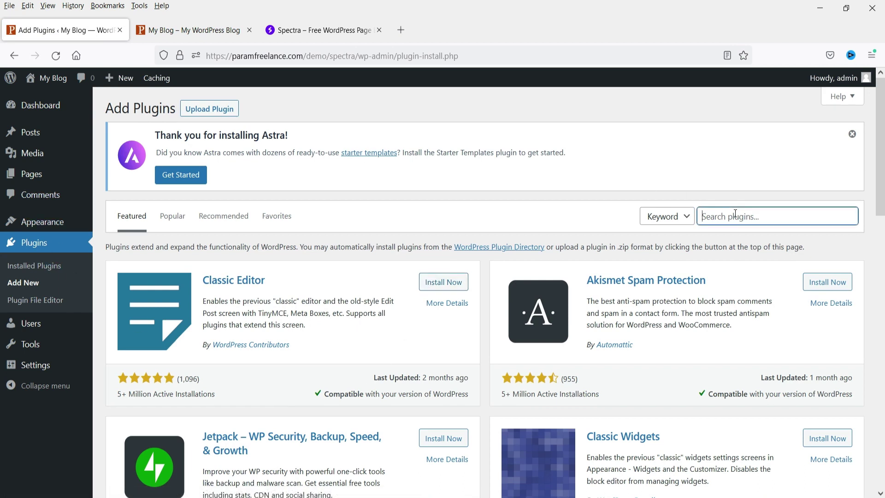
type("spectra")
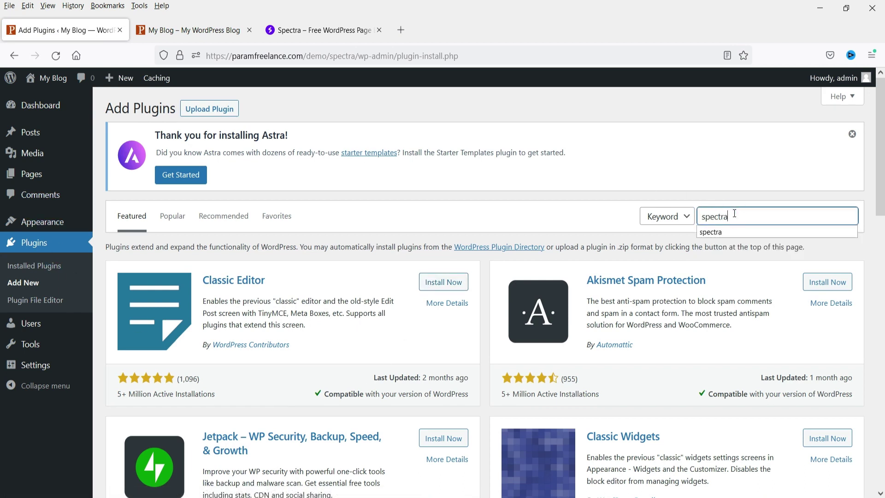
key("Return")
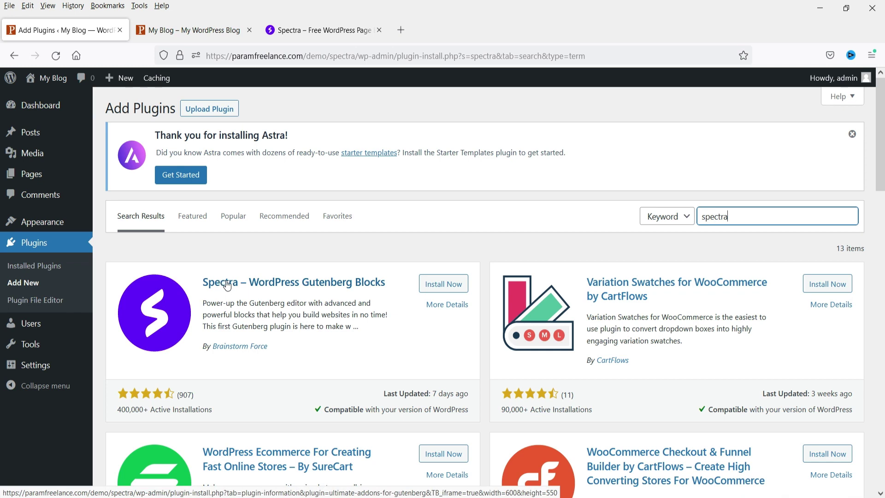
left_click(304, 31)
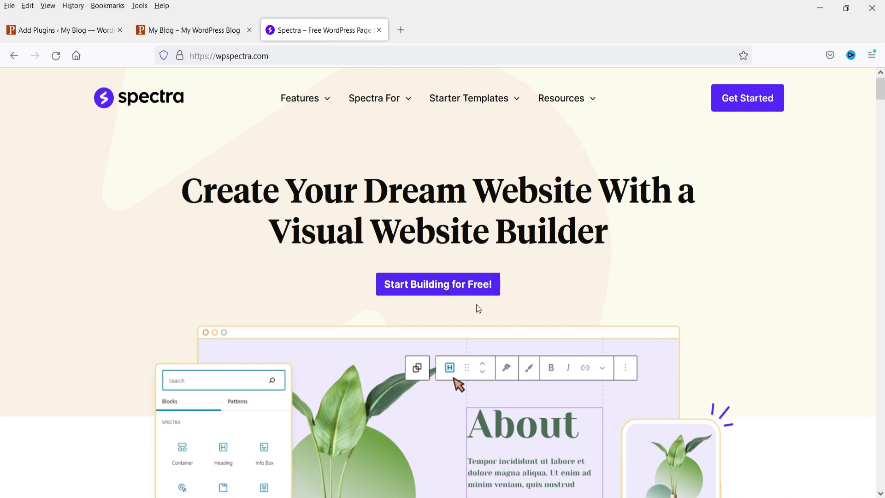
- Dismiss wpspectra.com's Get Started download popup and return to the spectra plugin search results
left_click(762, 107)
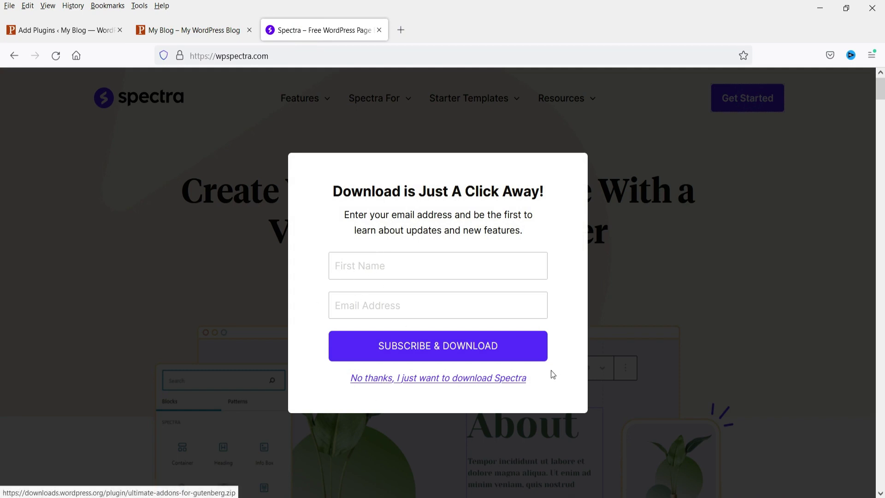
left_click(780, 251)
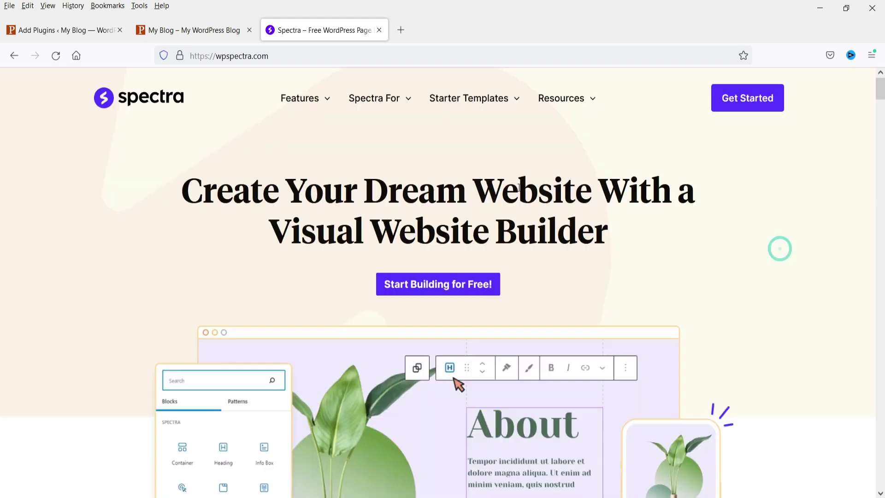
left_click(41, 30)
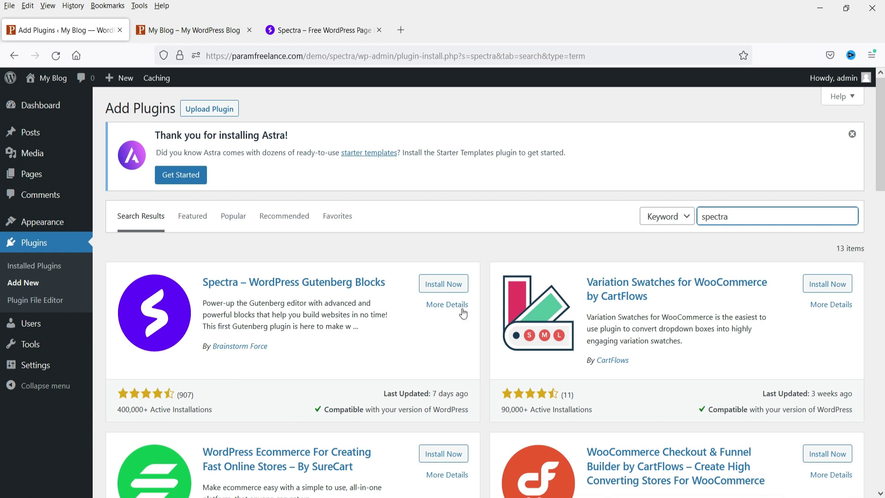
- Install and activate the Spectra plugin, pausing its introduction video
left_click(465, 289)
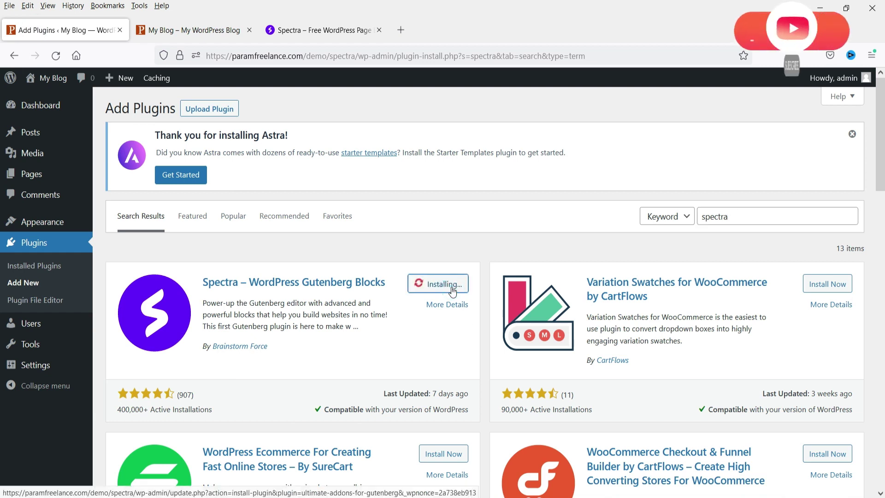
left_click(451, 288)
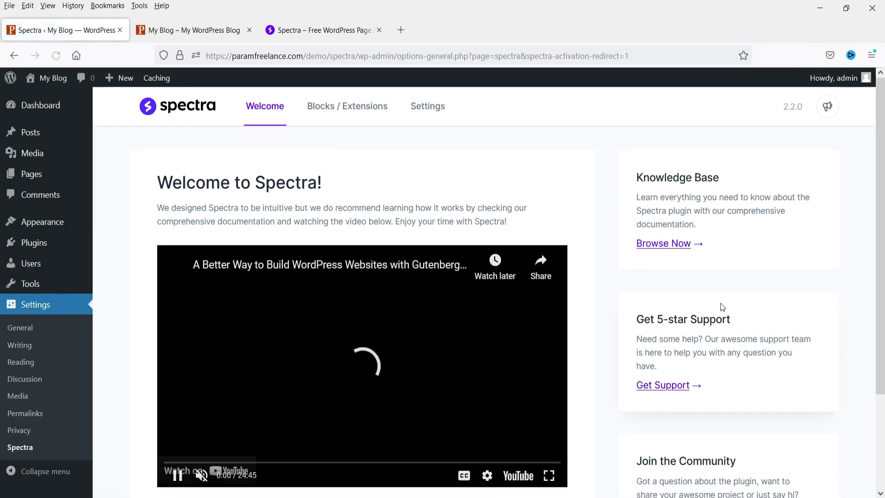
left_click(177, 476)
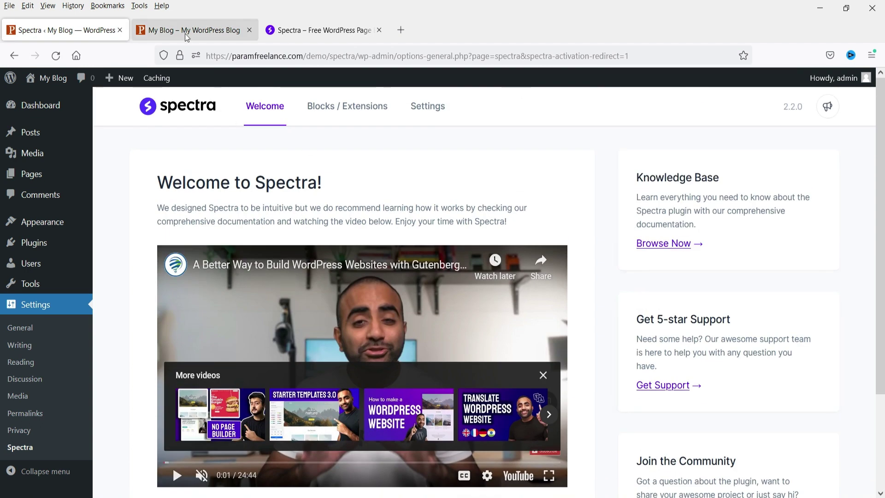
- Reload the My Blog front page to check it in Astra, then return to Spectra's welcome page
left_click(187, 37)
left_click(55, 56)
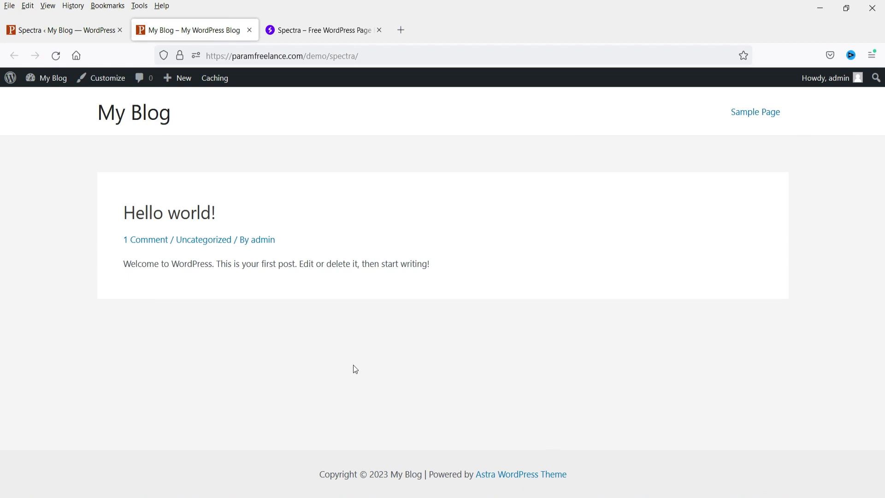
left_click(42, 35)
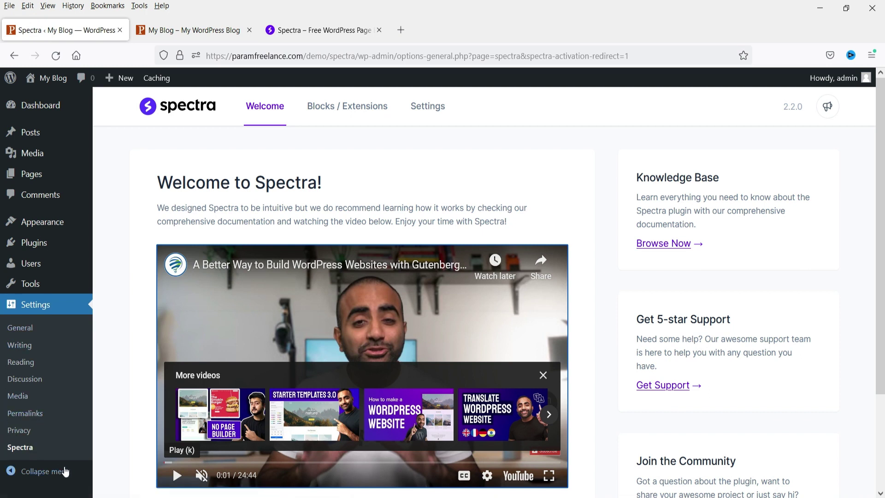
- Open Spectra's Blocks / Extensions page and scroll through all blocks, from Container and Heading onward
left_click(332, 115)
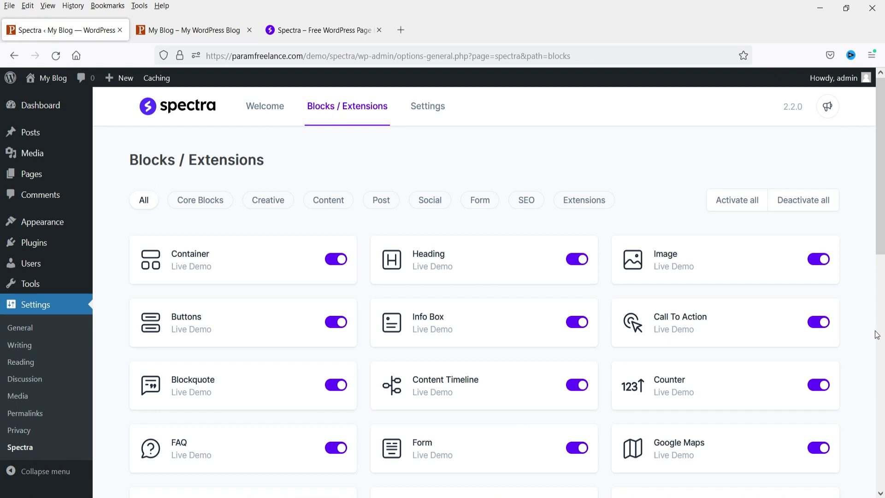
scroll(856, 257, "down", 3)
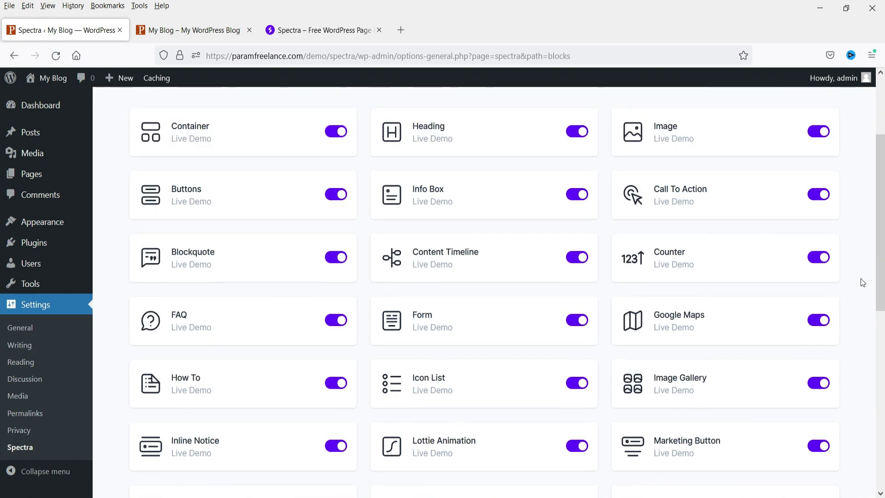
scroll(861, 280, "down", 4)
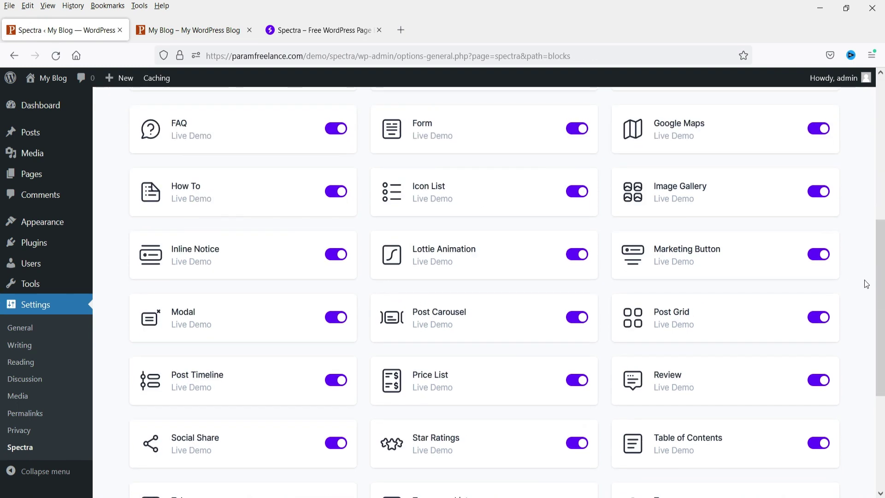
scroll(864, 281, "down", 4)
scroll(864, 284, "up", 10)
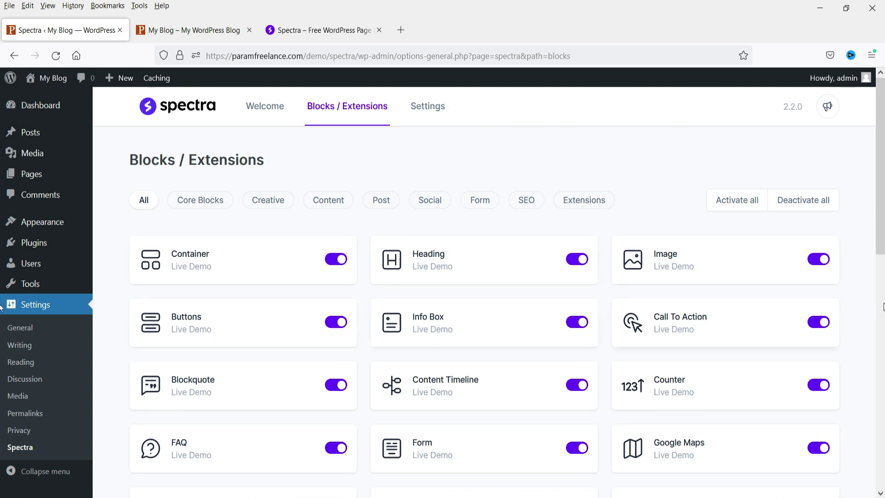
scroll(866, 280, "down", 3)
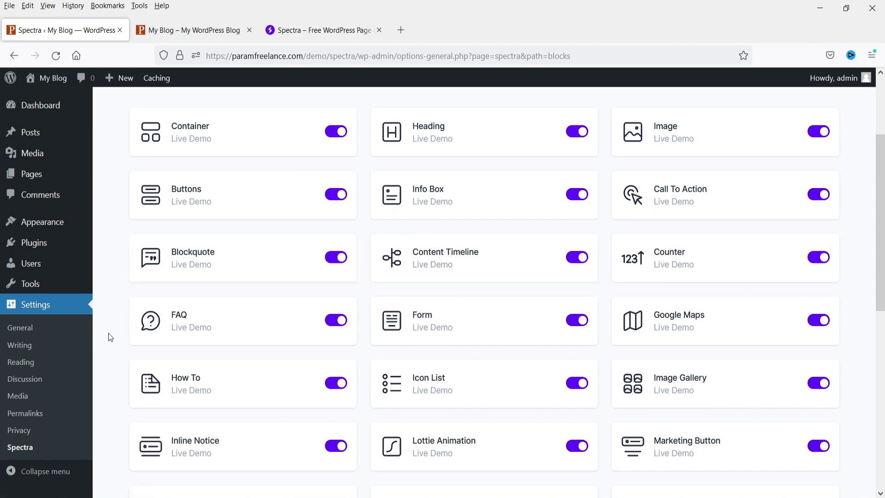
scroll(109, 333, "down", 1)
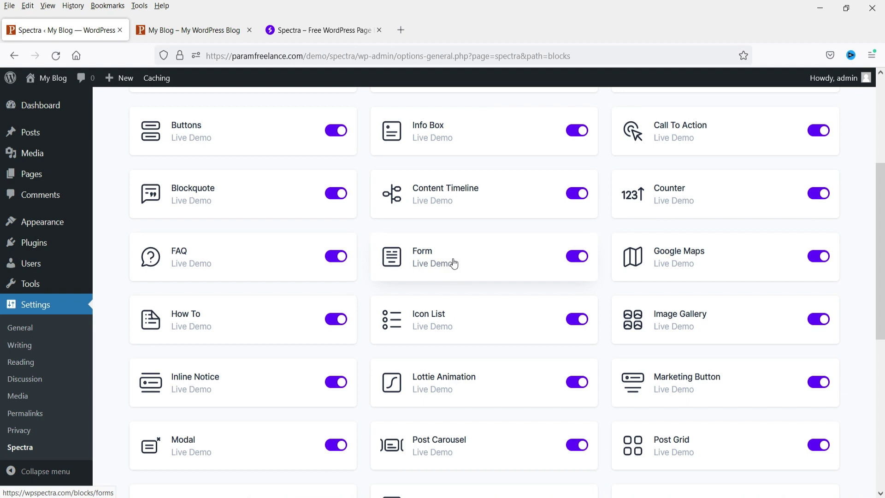
scroll(868, 299, "down", 3)
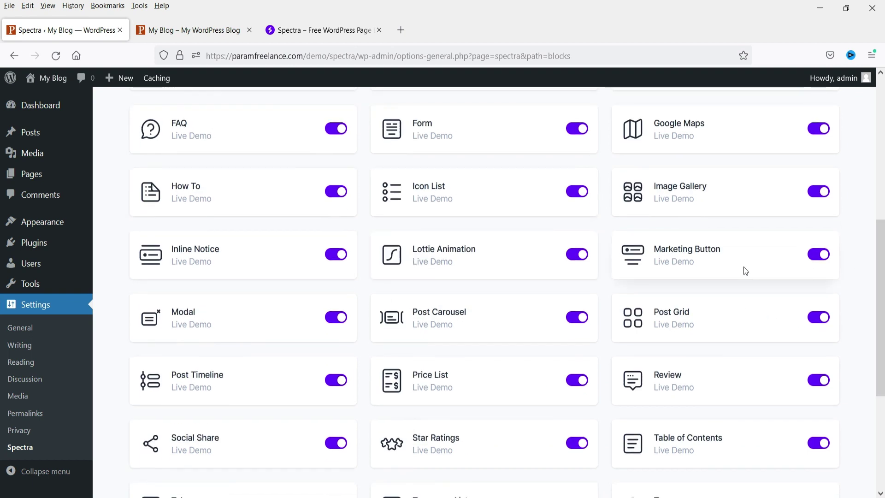
scroll(518, 237, "down", 5)
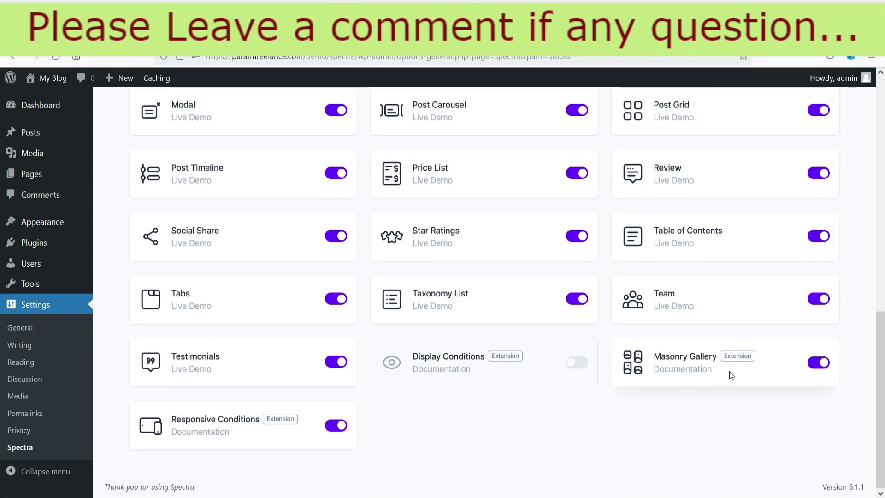
scroll(451, 325, "up", 15)
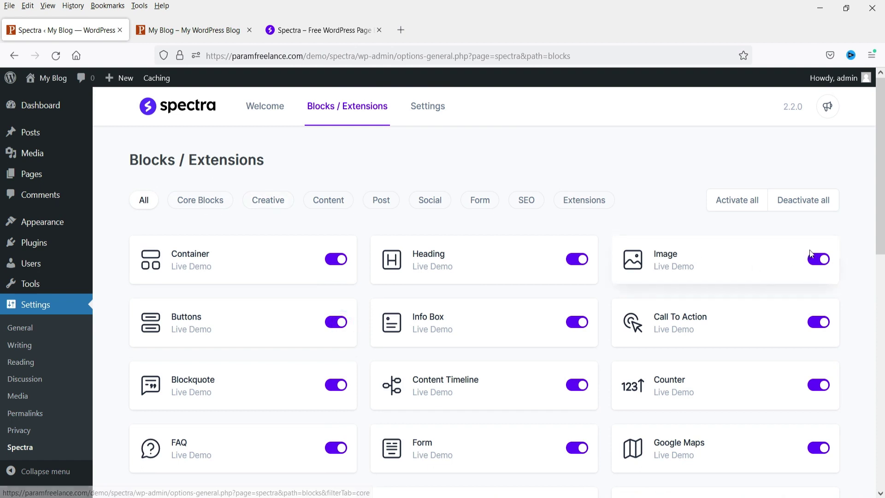
- Deactivate all Spectra blocks, reactivate them, and filter the list by Core Blocks, then All
left_click(816, 205)
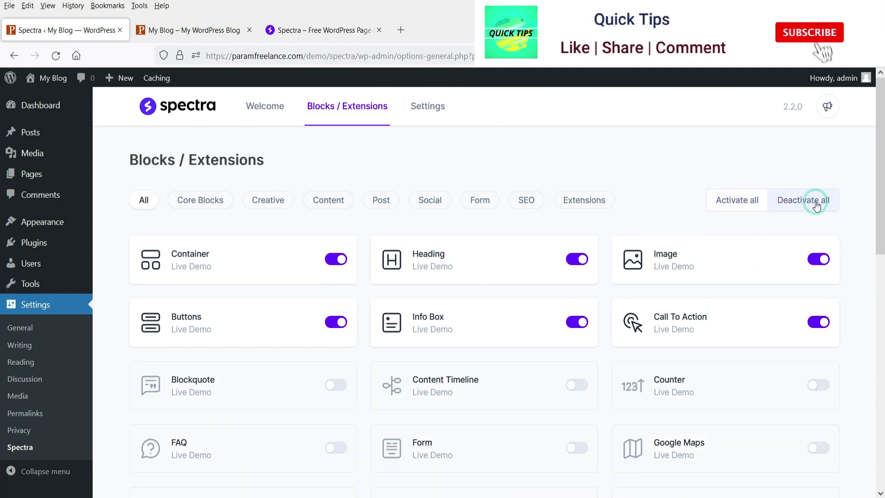
left_click(743, 205)
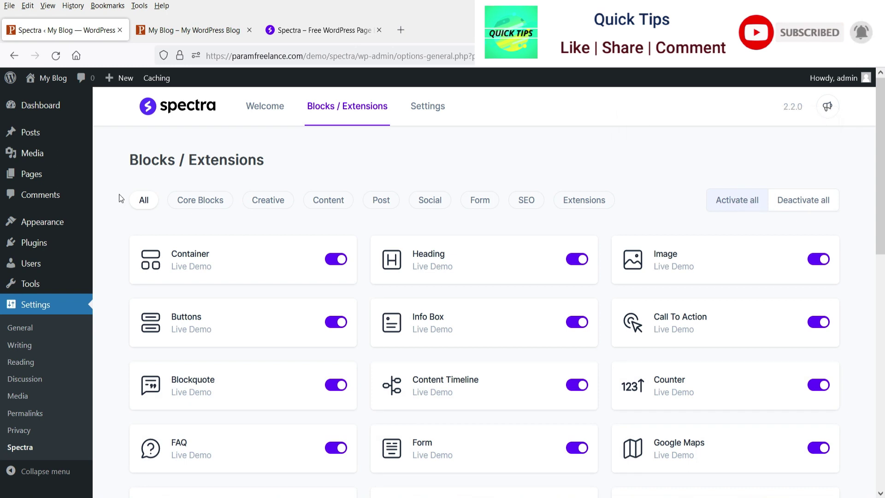
left_click(204, 201)
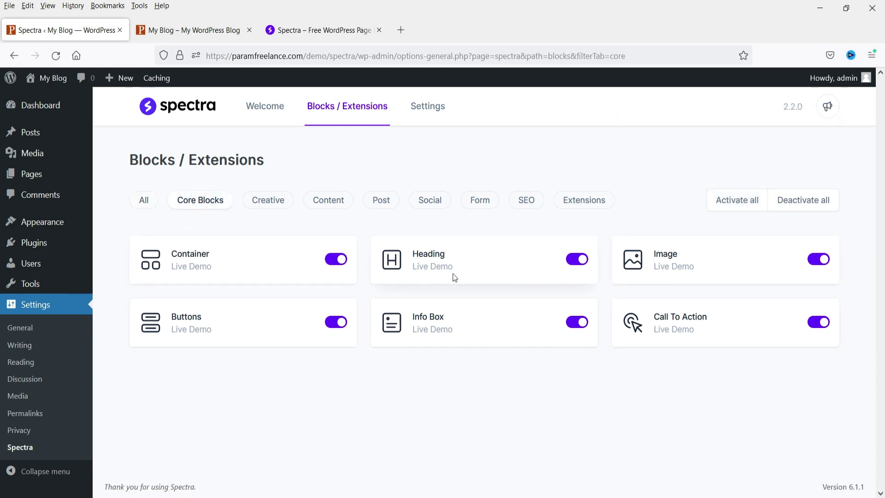
left_click(336, 259)
left_click(144, 200)
- Toggle the FAQ block off and back on
scroll(355, 281, "down", 2)
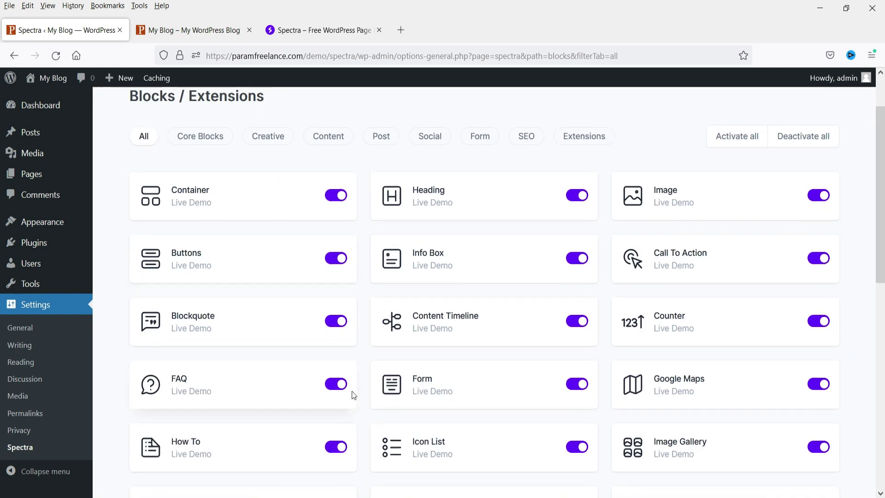
left_click(335, 387)
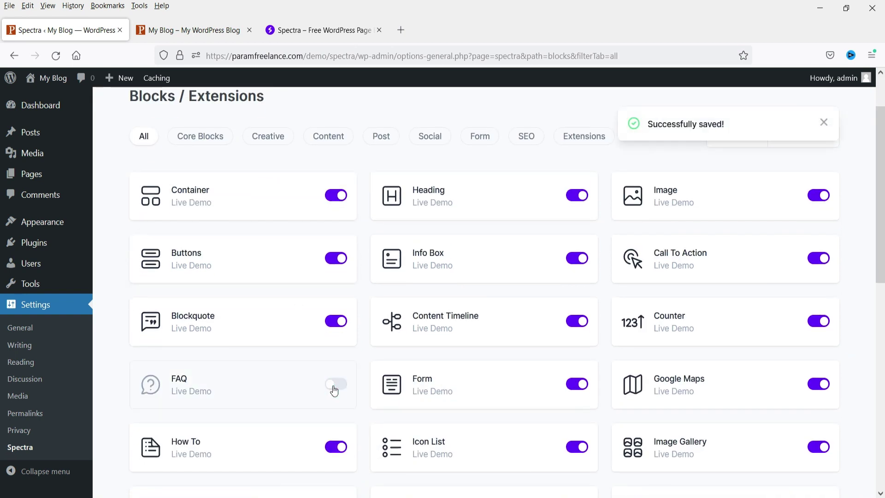
left_click(334, 387)
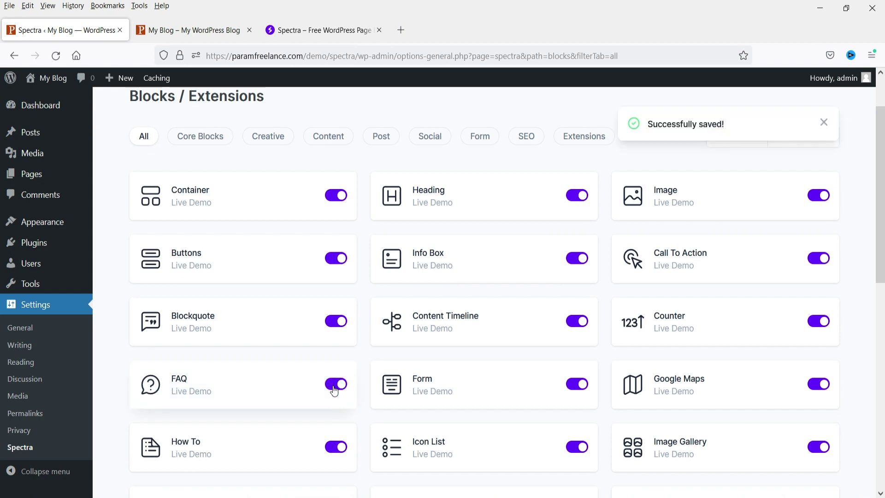
scroll(360, 369, "up", 2)
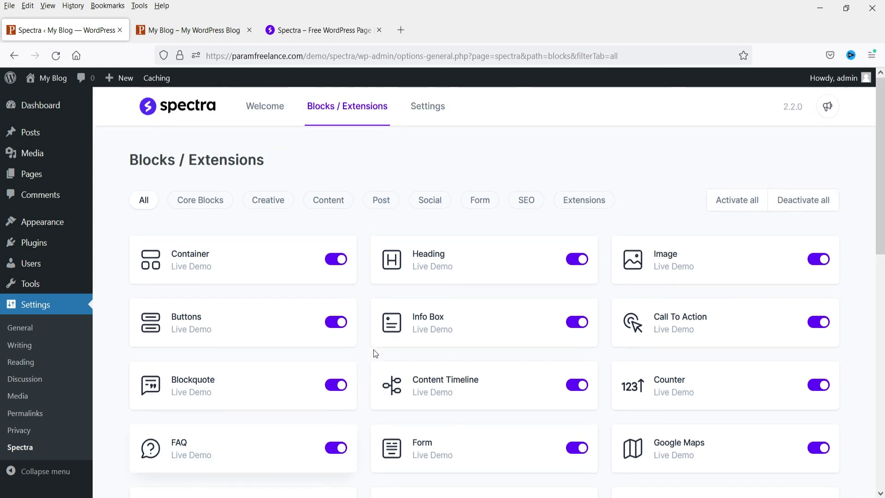
- Filter Spectra's block list to Creative, then Content, scrolling through the Content blocks
left_click(267, 203)
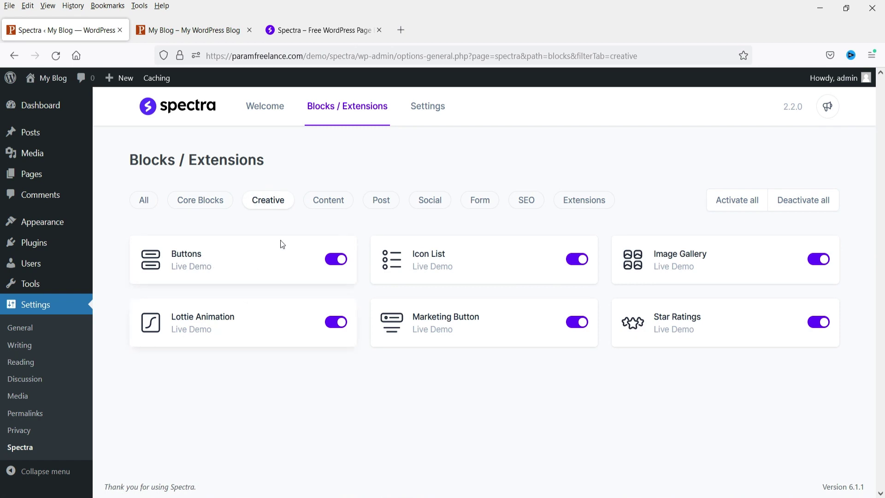
left_click(322, 201)
scroll(875, 287, "down", 3)
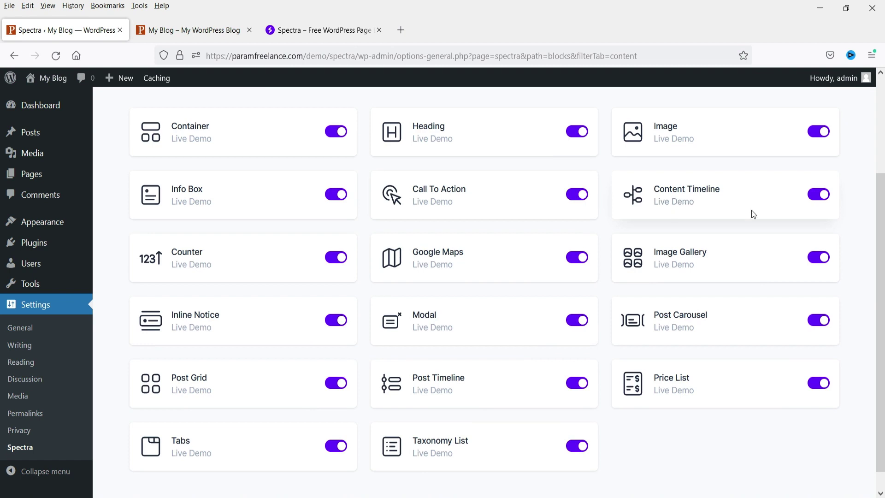
scroll(758, 351, "down", 1)
scroll(509, 276, "up", 2)
scroll(509, 275, "up", 2)
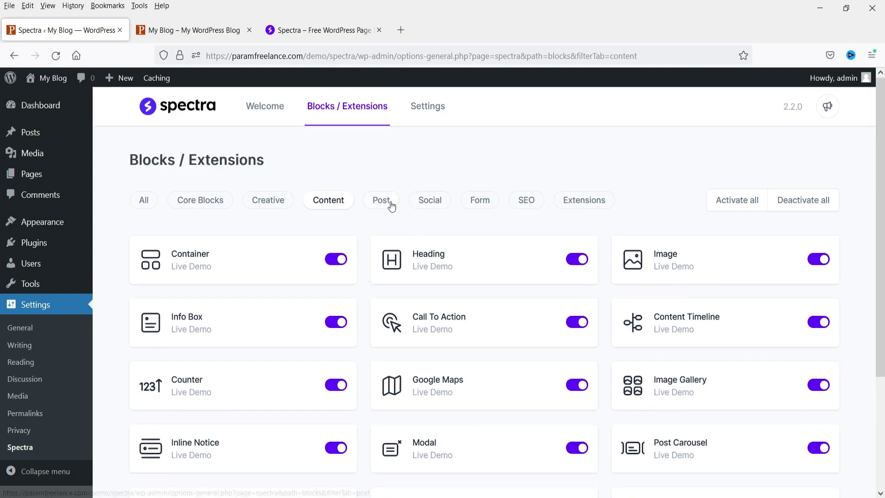
- Step through the Post, Social, Form, SEO and Extensions filters, finishing on Core Blocks
left_click(380, 200)
left_click(442, 202)
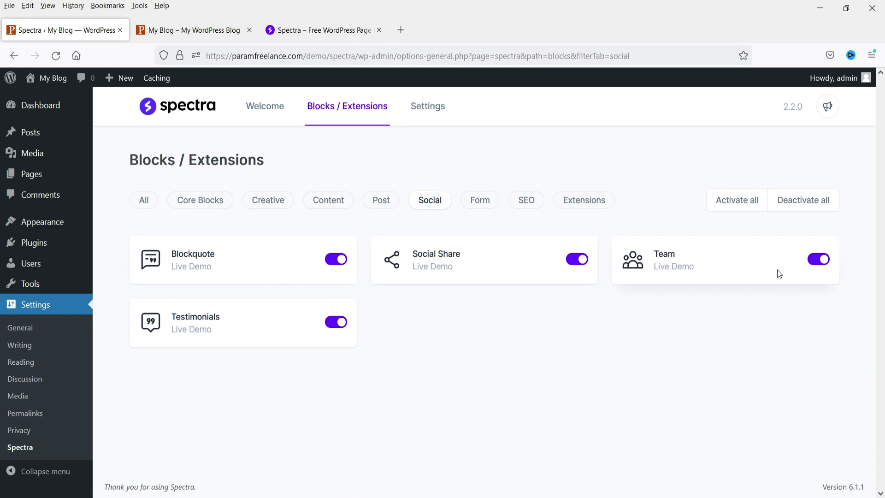
left_click(472, 206)
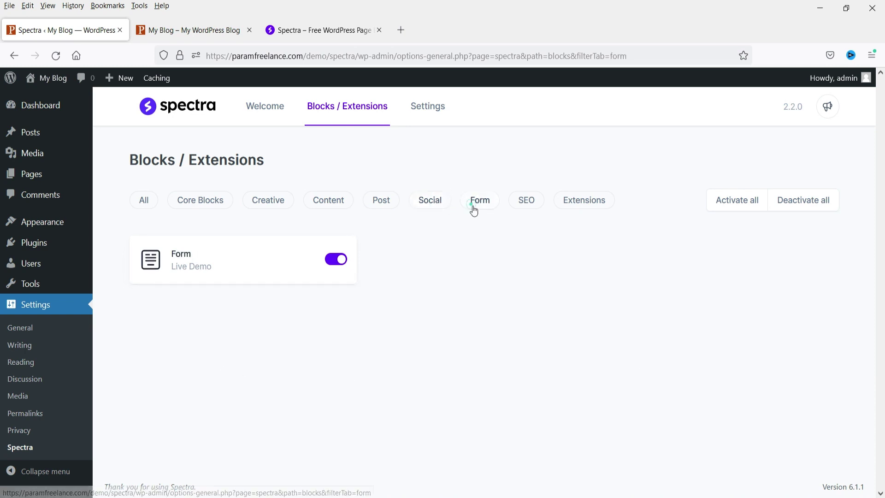
left_click(527, 205)
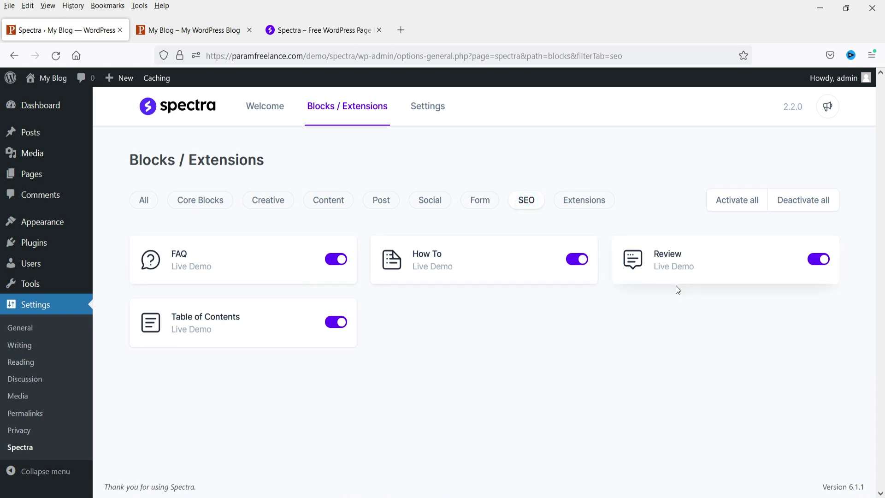
left_click(584, 206)
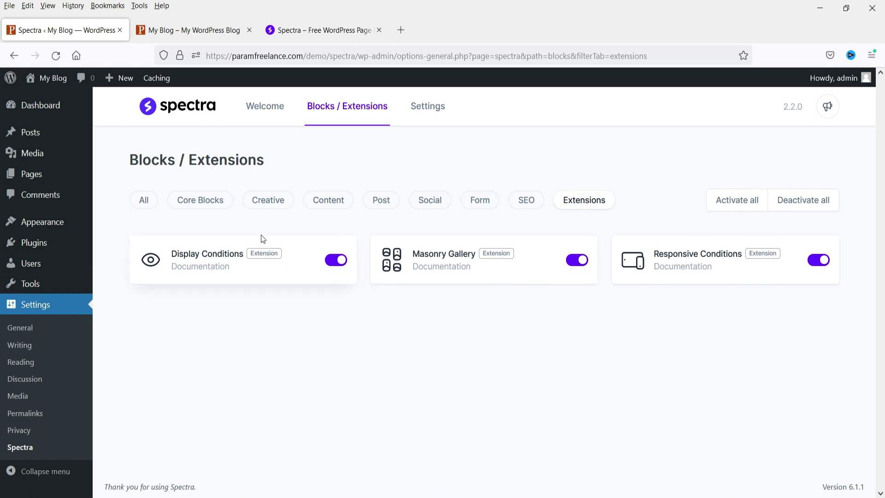
left_click(200, 202)
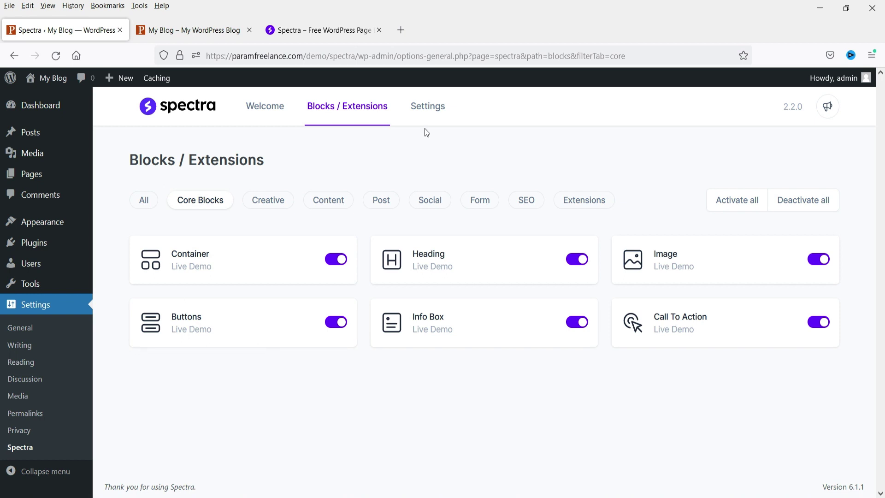
- Review Spectra's Editor Options, then display the Asset Generation file-generation settings
left_click(427, 107)
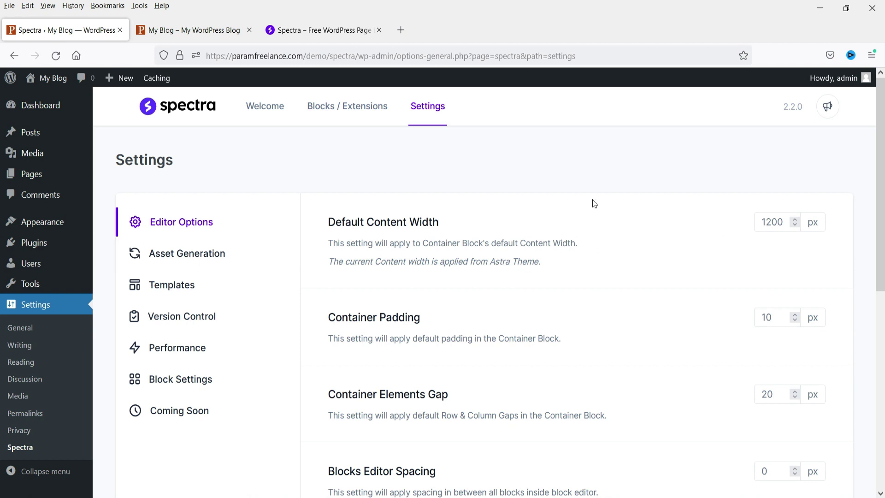
scroll(672, 217, "down", 1)
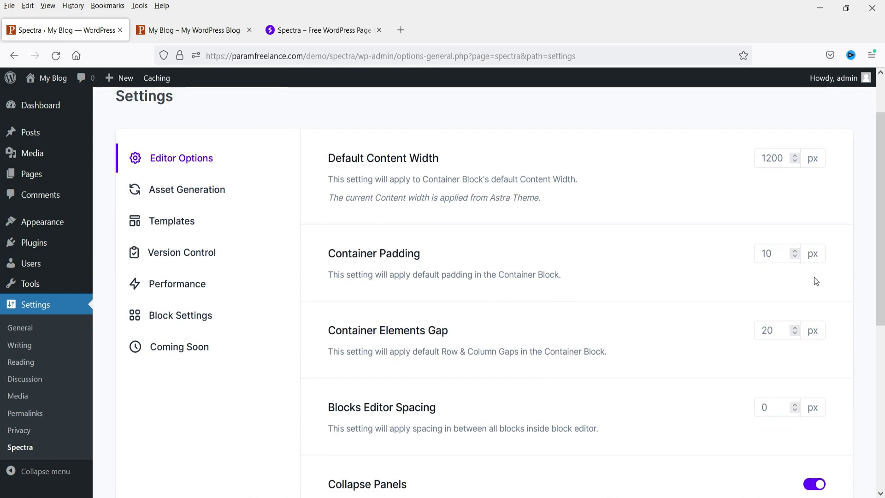
scroll(567, 289, "down", 2)
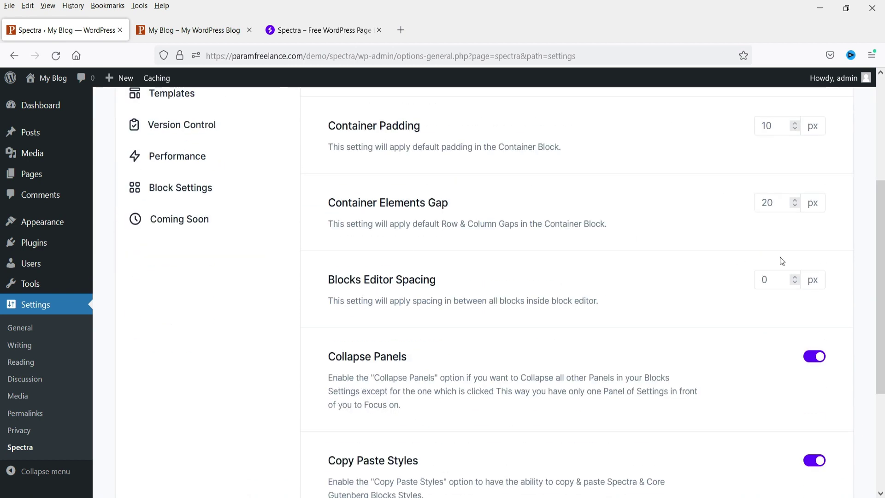
scroll(492, 207, "down", 2)
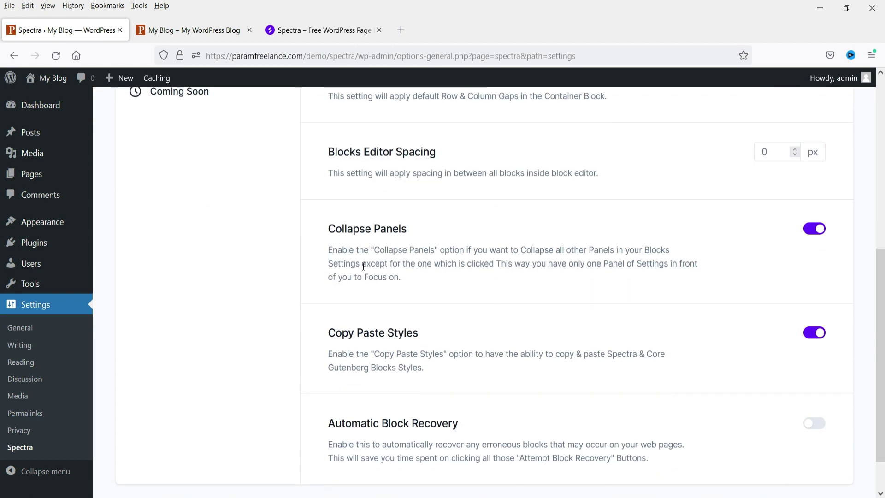
scroll(671, 299, "down", 1)
scroll(206, 311, "up", 6)
left_click(173, 265)
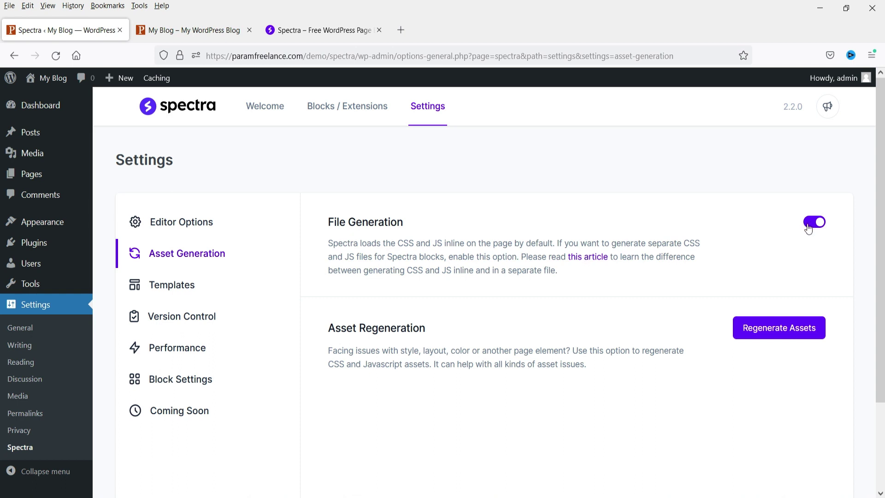
- View Spectra's Templates and Version Control panels, checking the rollback list without changing it
left_click(174, 295)
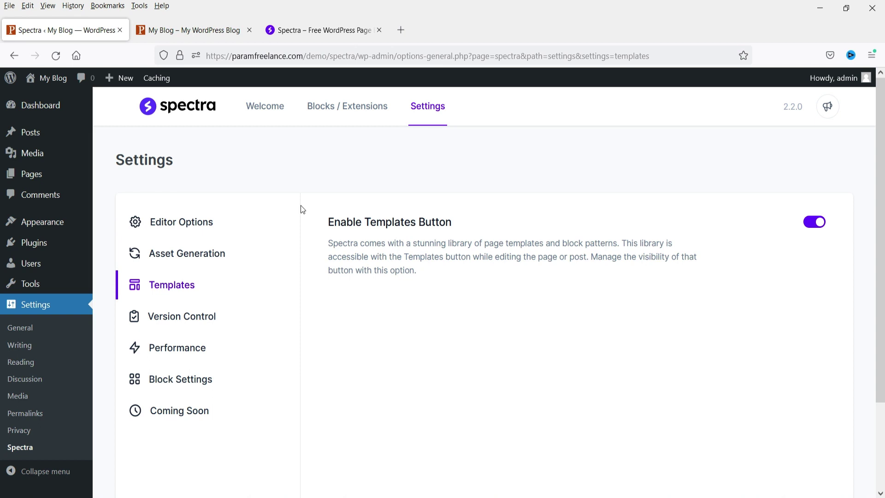
left_click(182, 316)
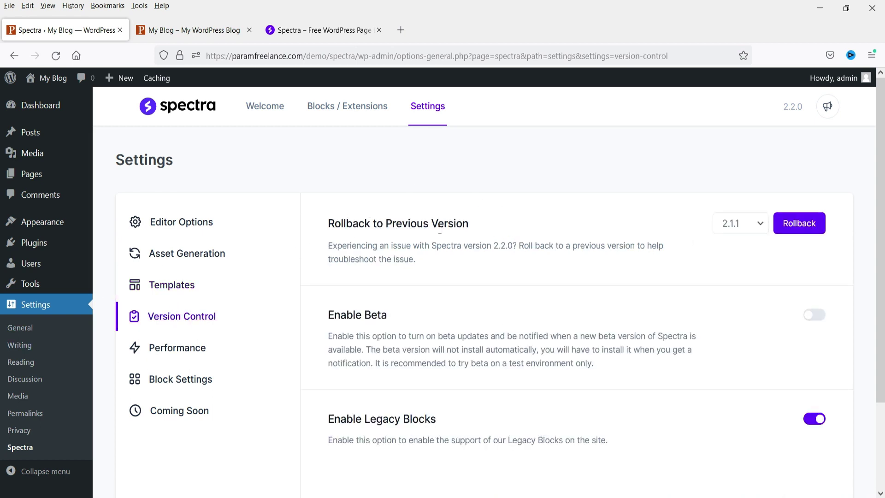
left_click(736, 227)
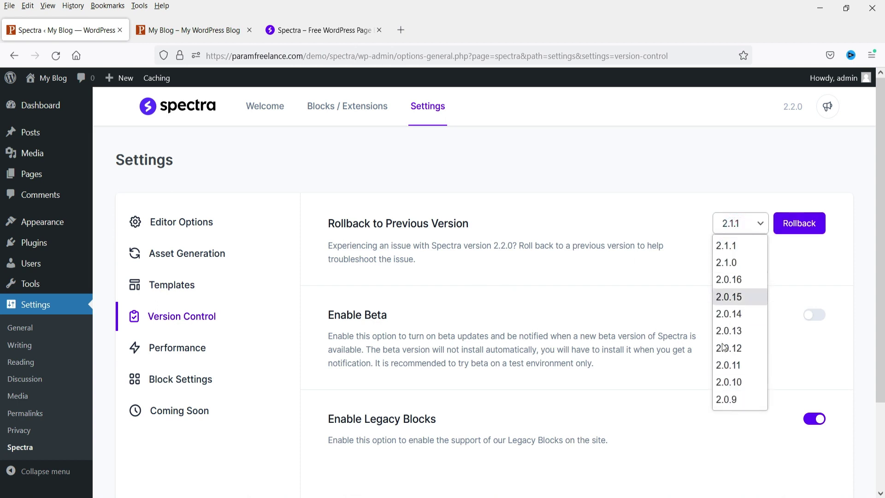
left_click(556, 261)
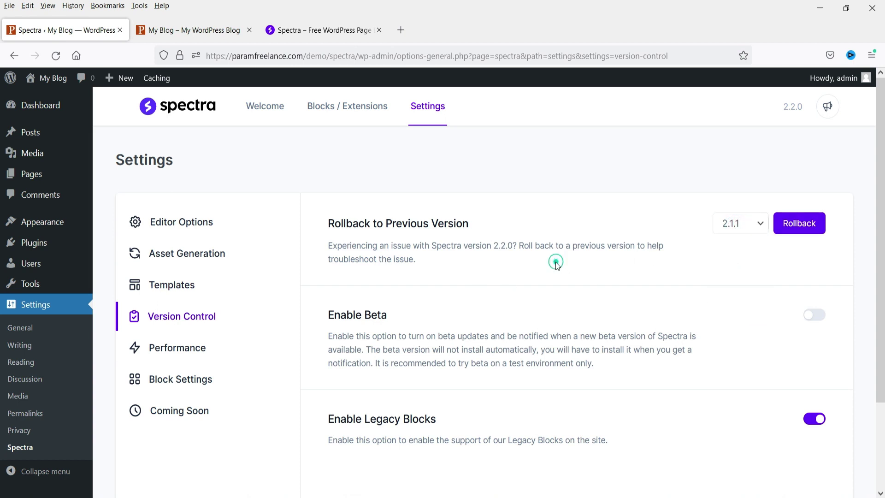
- Look over the Performance font settings and the Block Settings reCAPTCHA v2 key fields
left_click(184, 349)
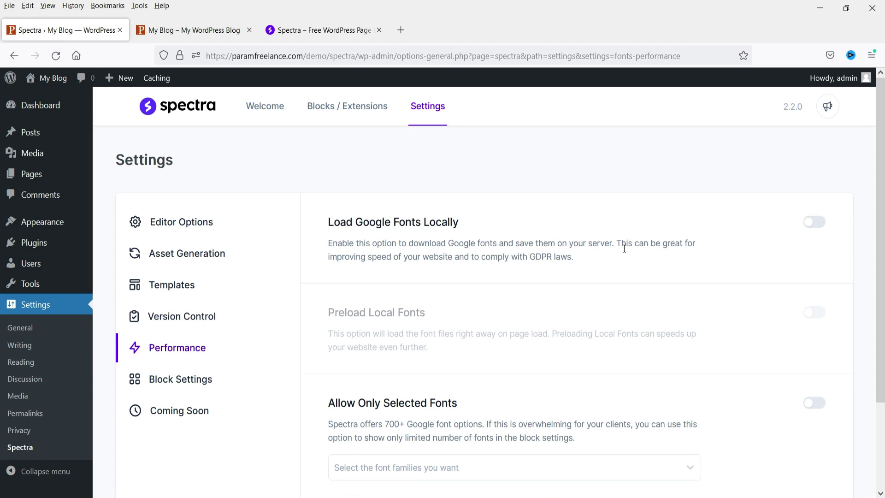
scroll(633, 254, "down", 2)
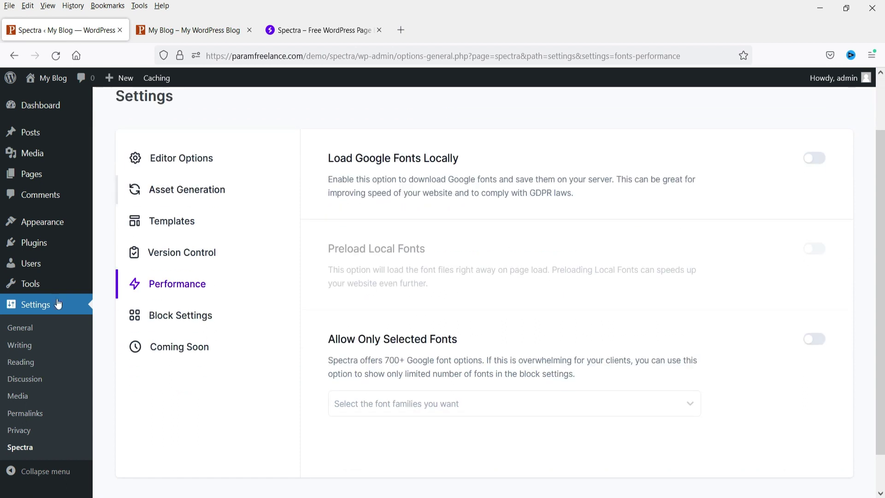
left_click(167, 321)
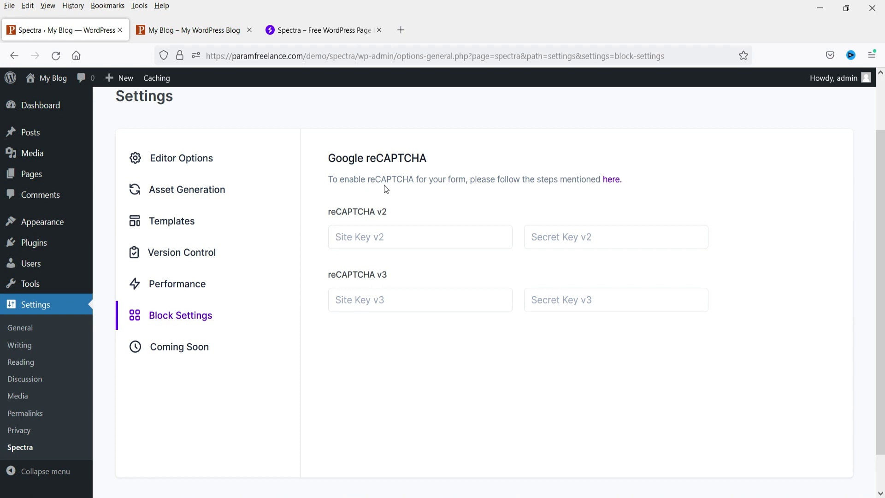
left_click(424, 237)
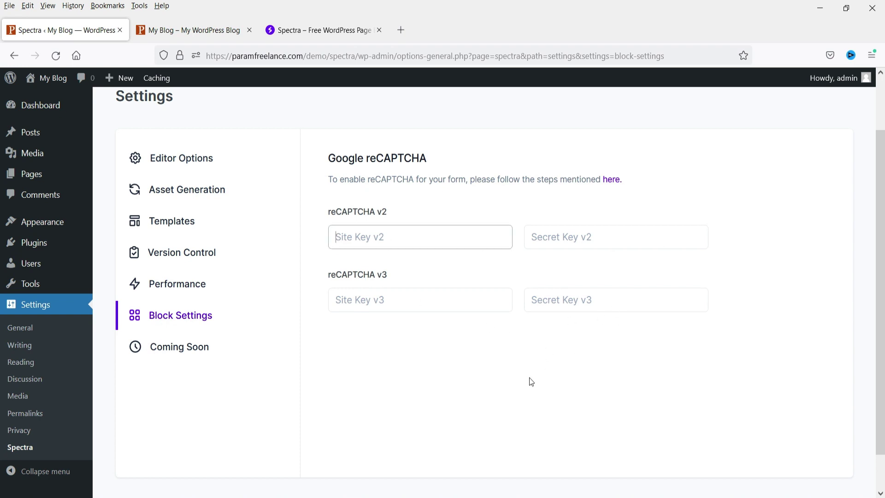
- Show the Coming Soon mode settings, browsing the page list but leaving no page chosen
left_click(157, 346)
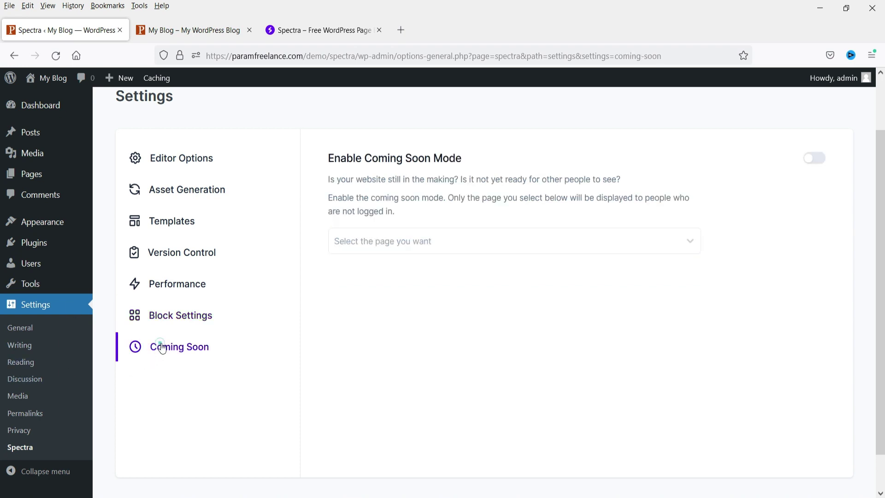
left_click(516, 251)
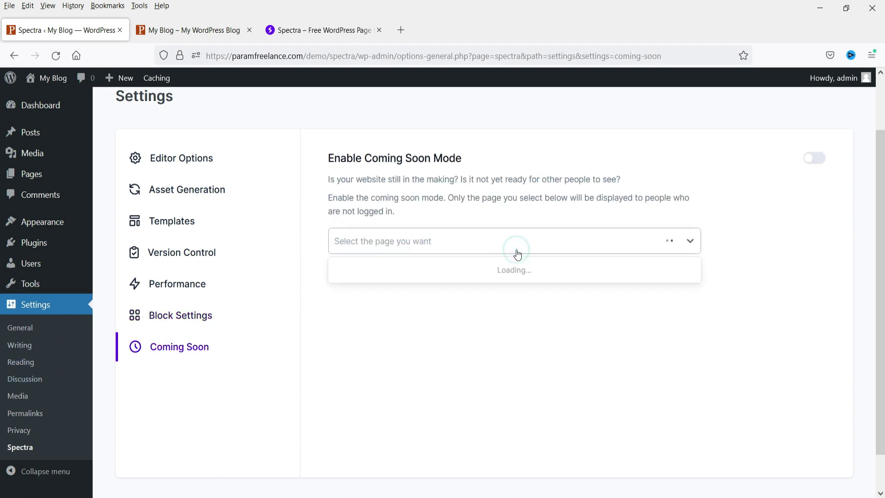
left_click(393, 342)
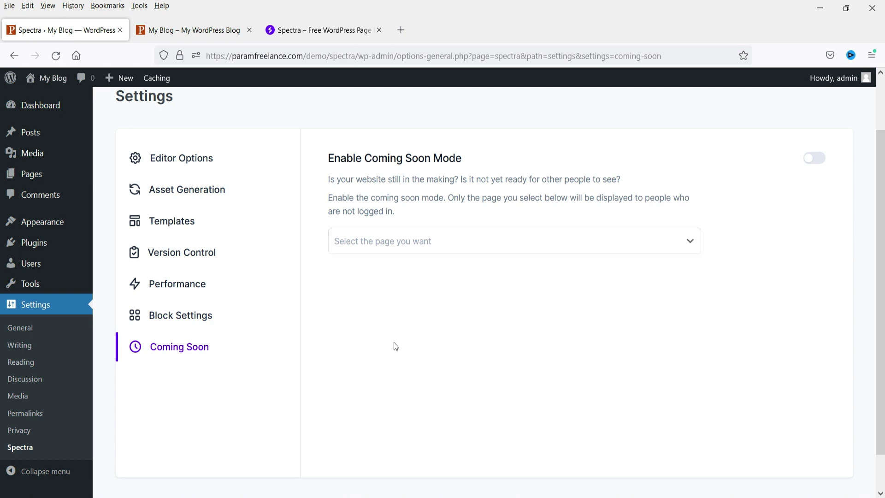
left_click(388, 245)
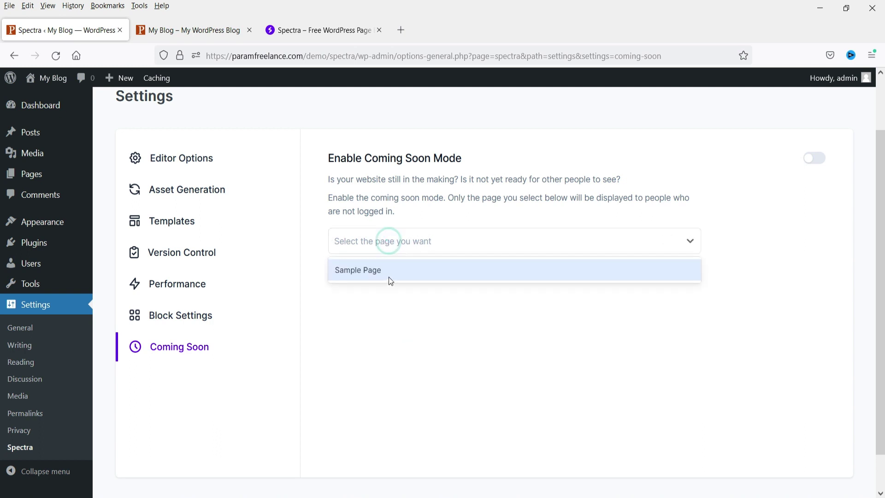
left_click(499, 314)
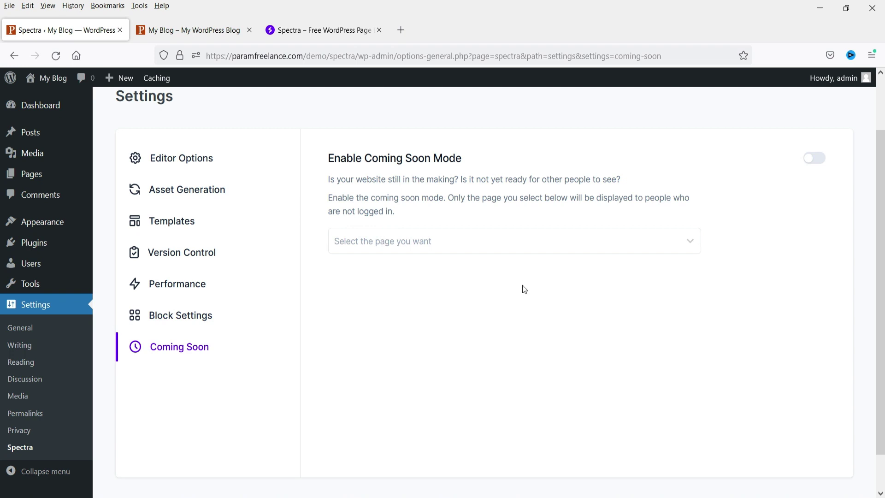
scroll(527, 282, "up", 2)
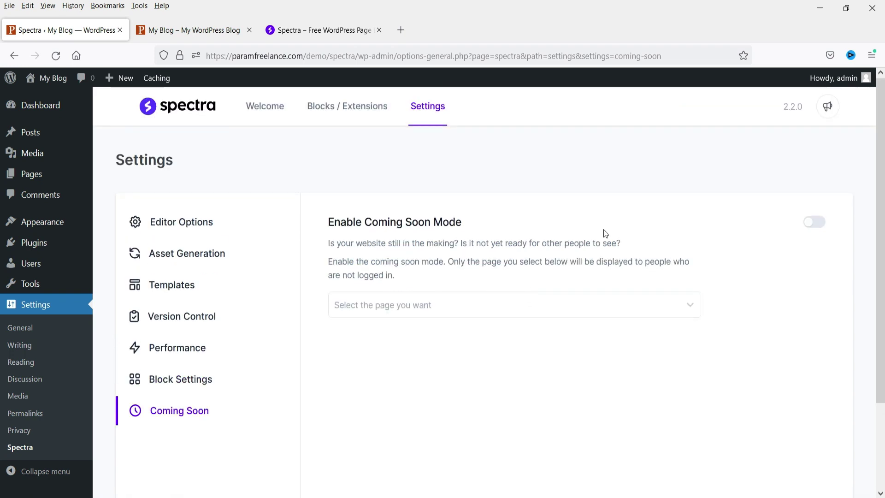
- Add a new page titled 'Home' and bring up the Spectra block inserter
left_click(33, 176)
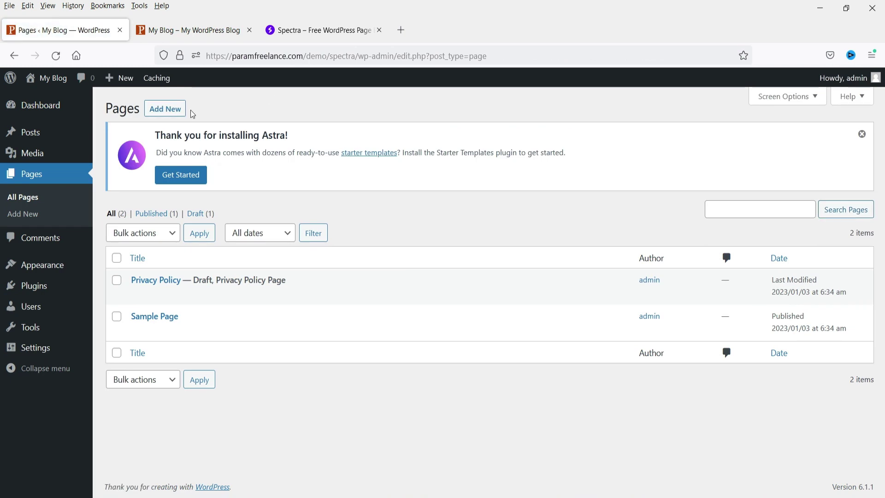
left_click(169, 112)
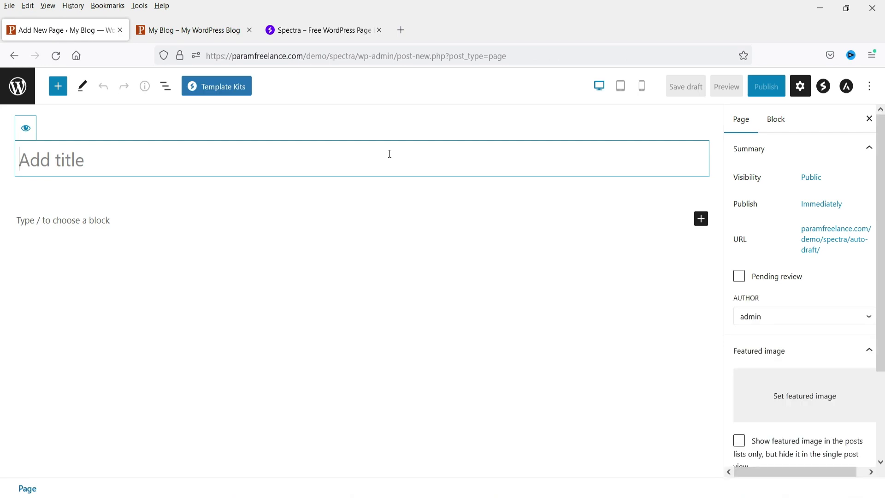
type("Home")
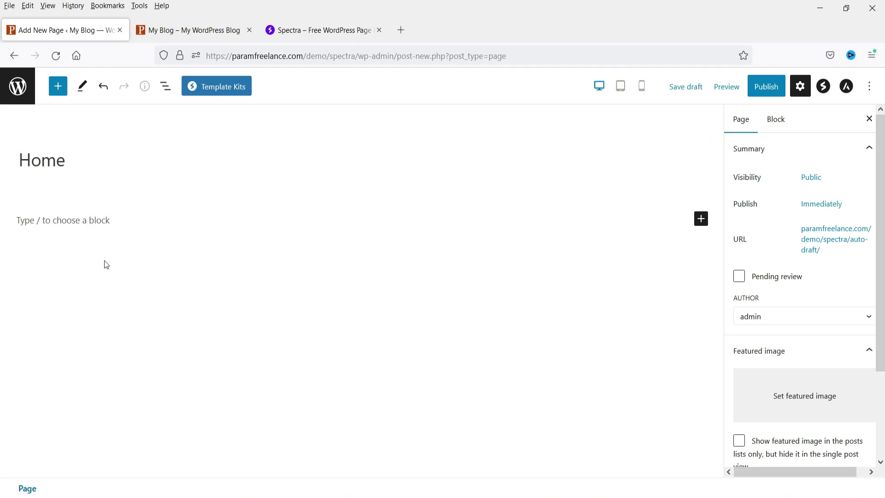
left_click(58, 88)
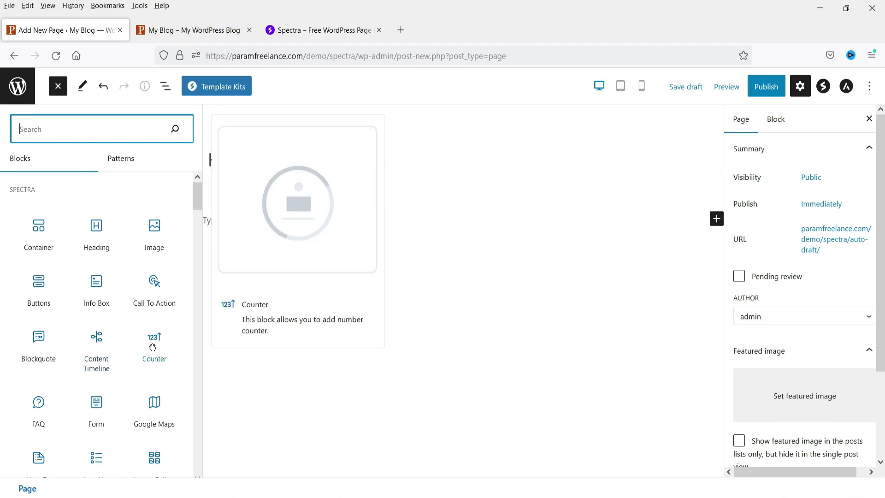
- Insert a Spectra Container under the Home title and choose the three equal-column layout
left_click(38, 229)
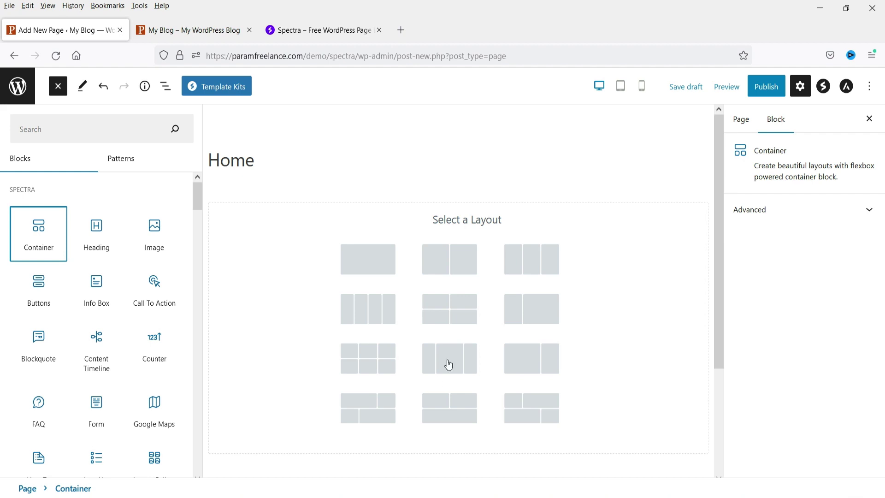
key("Escape")
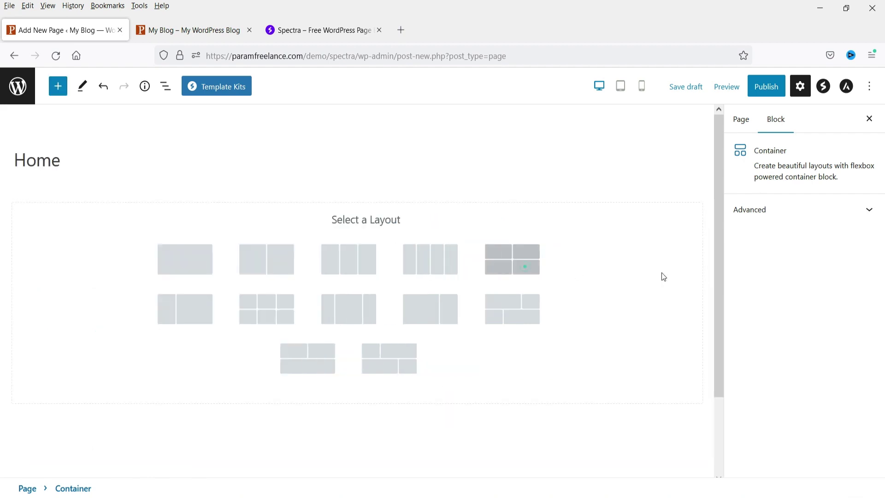
left_click(356, 271)
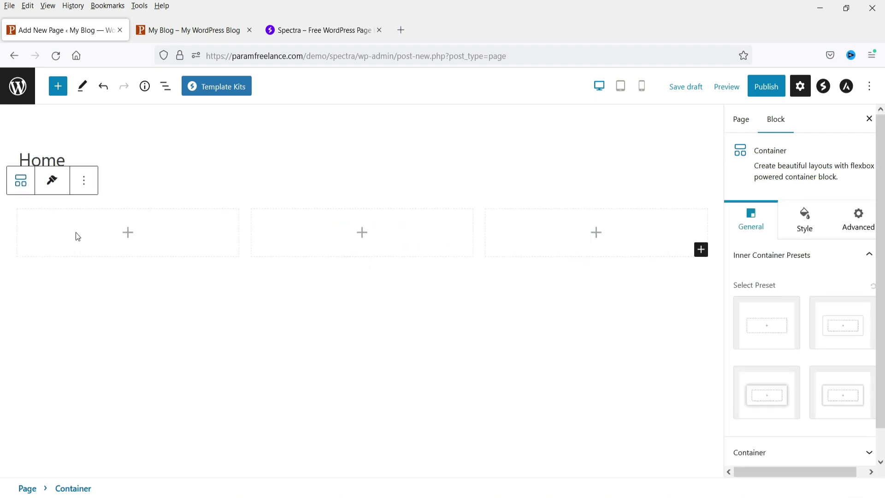
- Add a Marketing Button block to the first column by searching 'butt'
left_click(127, 234)
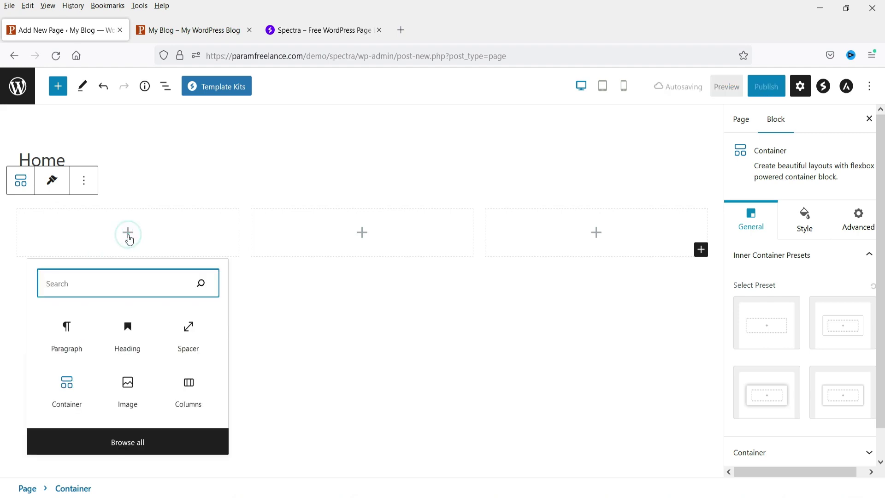
type("butt")
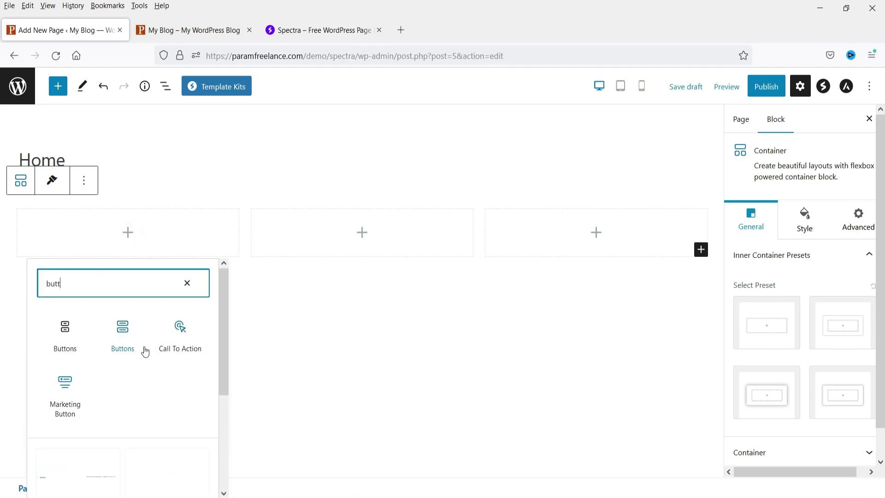
left_click(65, 402)
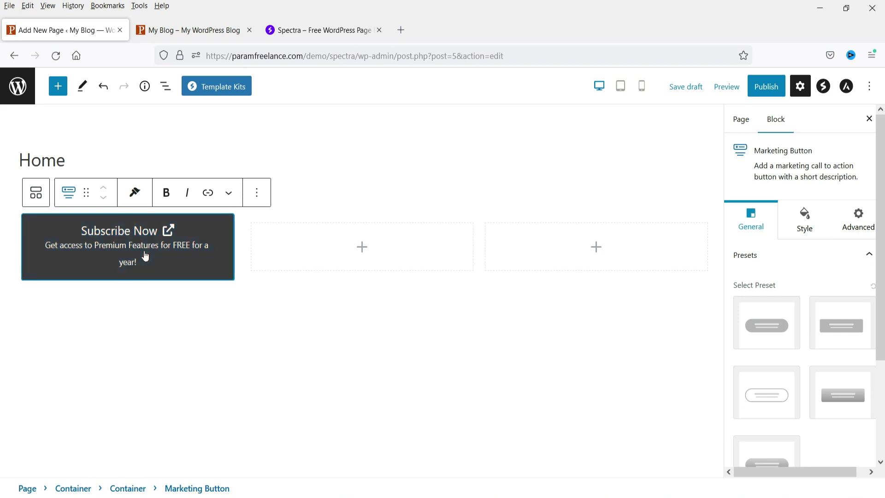
left_click(168, 231)
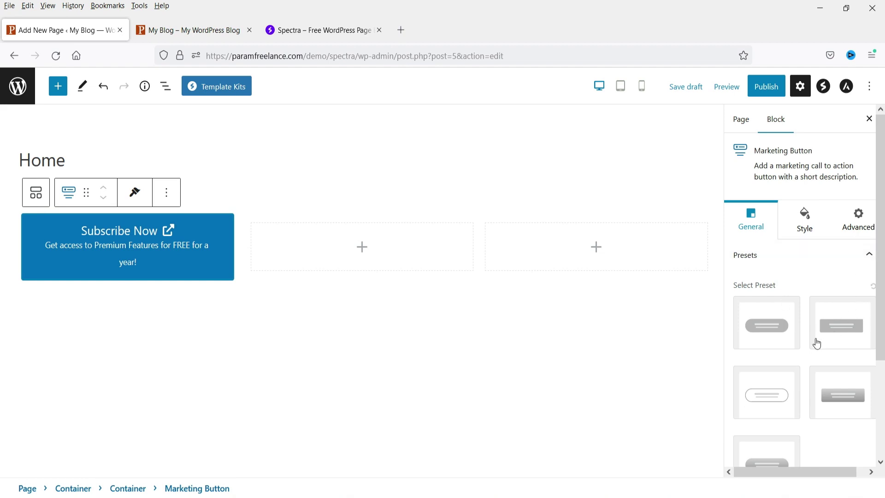
- Try several presets and settle on the gradient preset for the Subscribe Now button
left_click(774, 334)
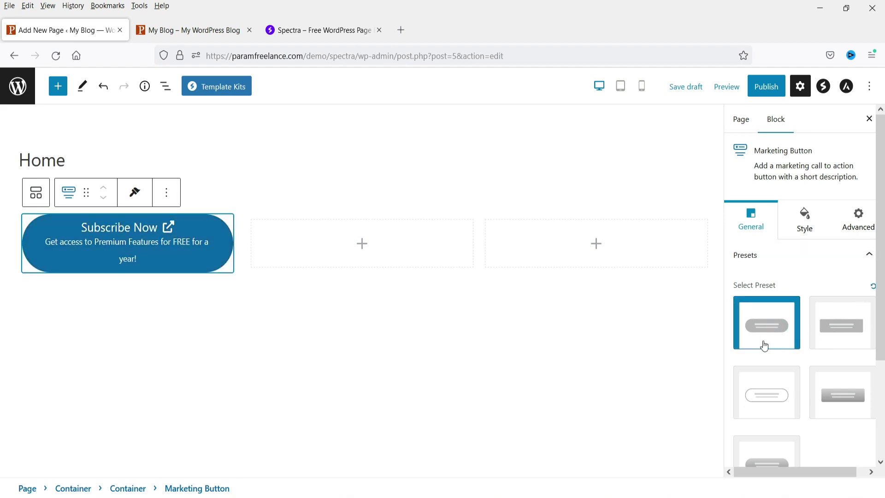
left_click(844, 325)
left_click(845, 395)
left_click(763, 400)
left_click(857, 395)
left_click(805, 221)
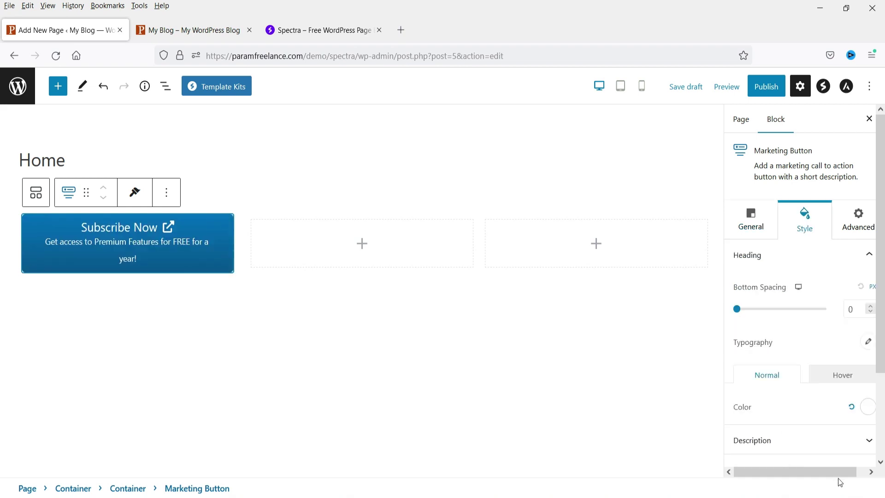
- Set the Subscribe Now button text colour to white
scroll(867, 305, "down", 2)
left_click(867, 300)
left_click(843, 112)
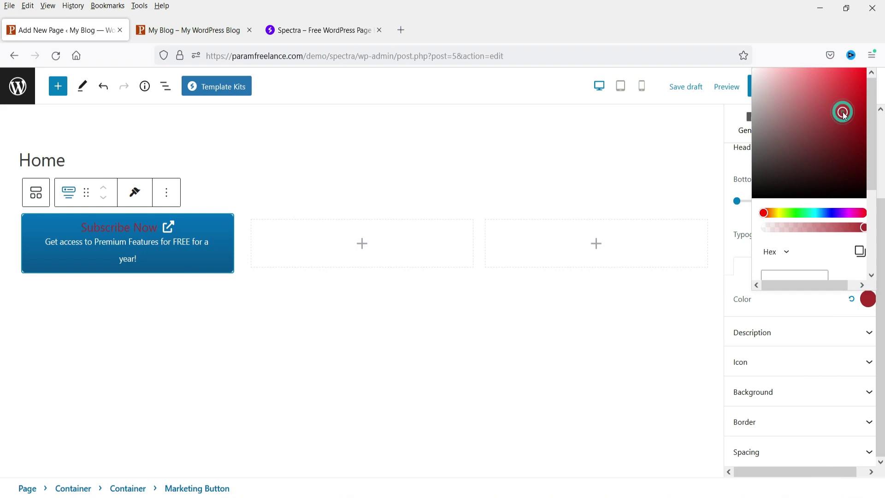
left_click(755, 72)
- Set the background gradient to pink for colour 1 and dark brown for colour 2
left_click(793, 392)
scroll(794, 395, "down", 3)
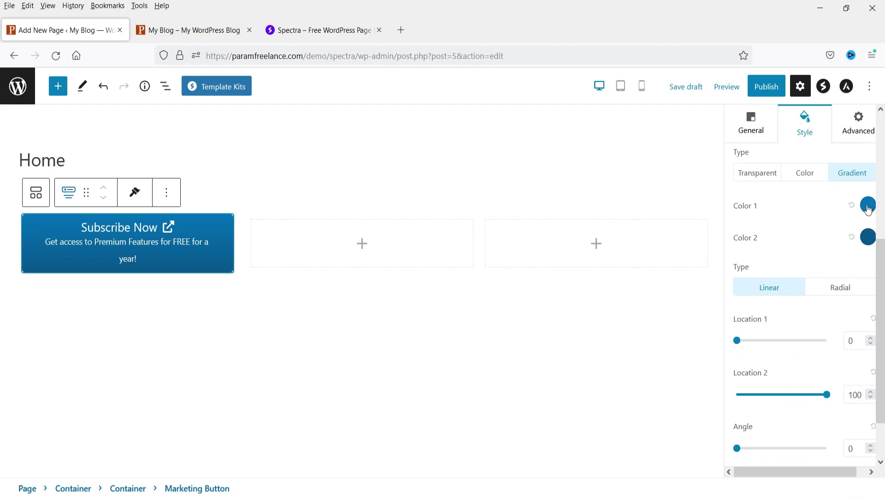
left_click(869, 206)
left_click(766, 359)
left_click(815, 223)
left_click(869, 237)
left_click(770, 391)
left_click(848, 333)
left_click(849, 345)
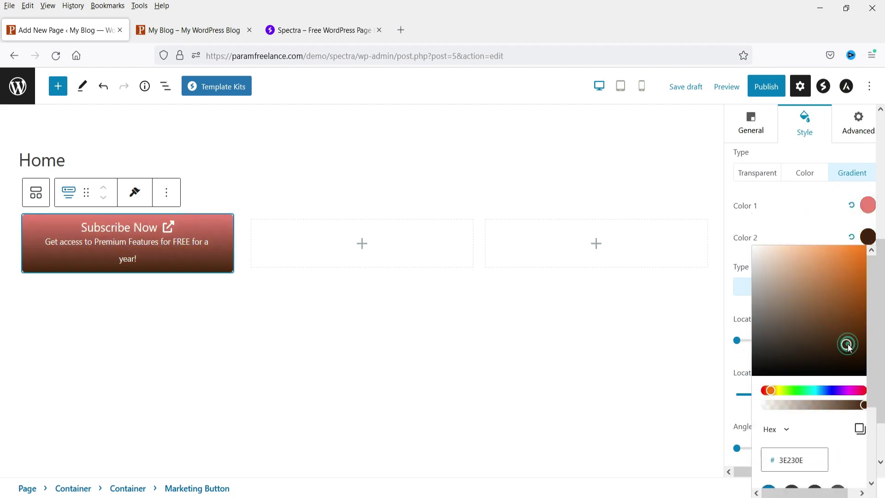
left_click(786, 219)
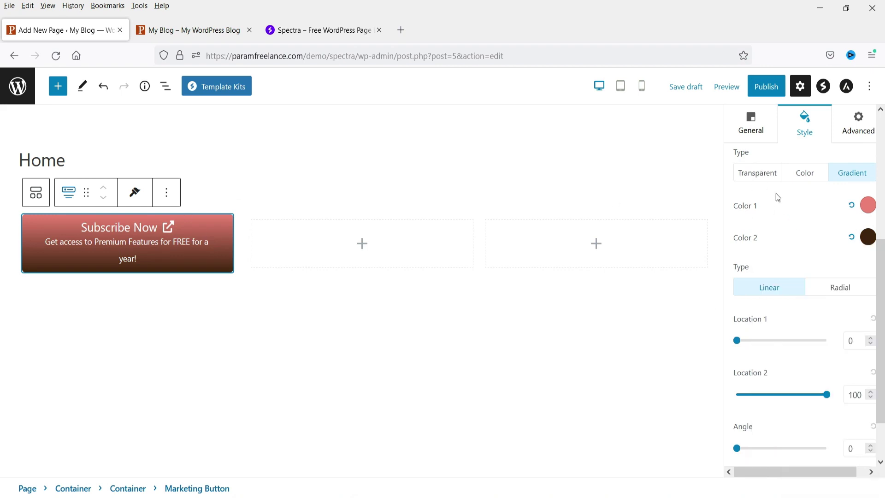
- Keep the gradient background, give the button a solid border, and start a block in the middle column
left_click(750, 175)
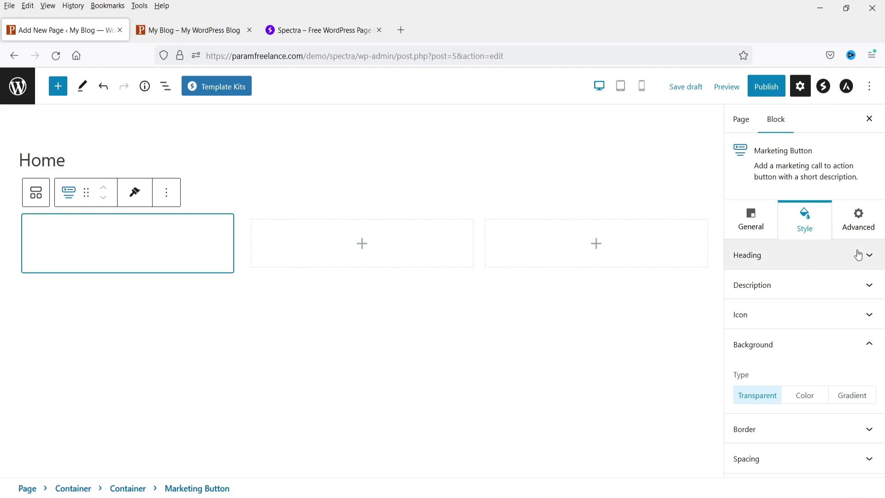
left_click(809, 402)
left_click(852, 395)
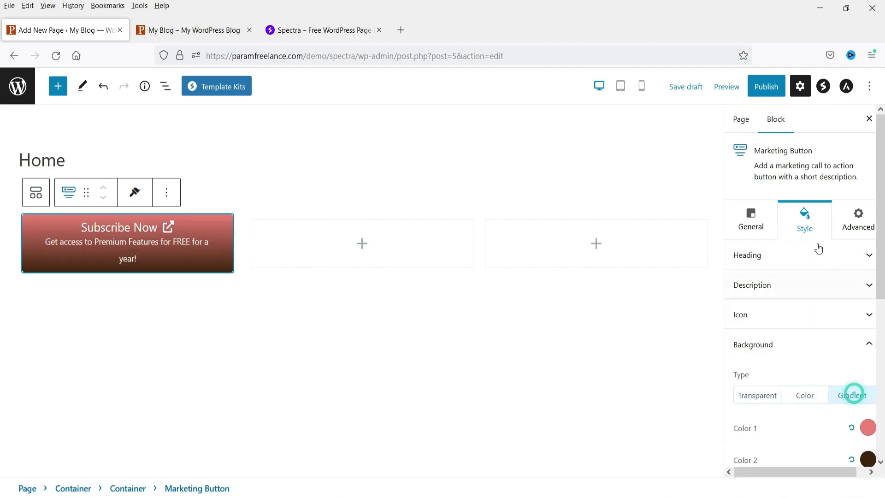
scroll(818, 258, "down", 4)
scroll(818, 295, "down", 3)
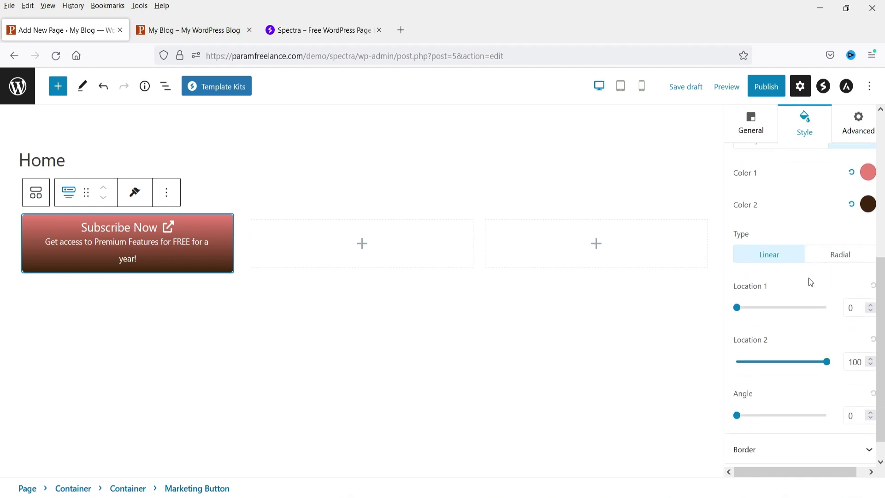
left_click(763, 343)
left_click(829, 350)
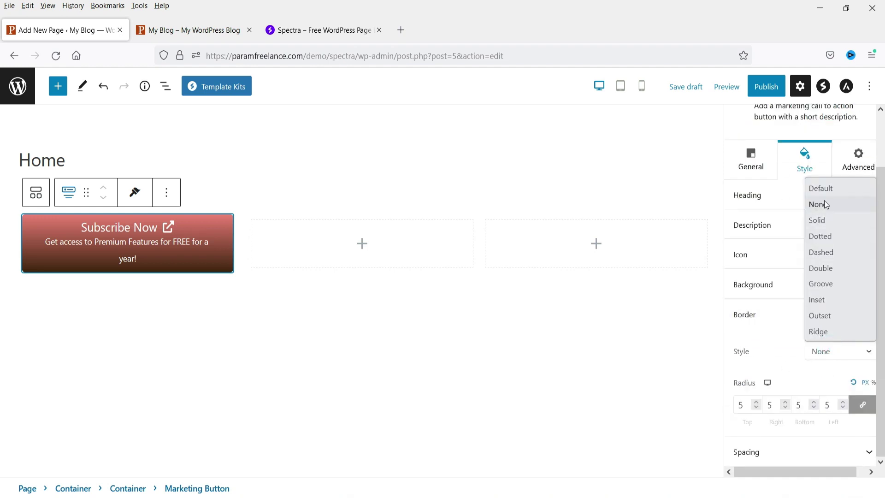
left_click(825, 221)
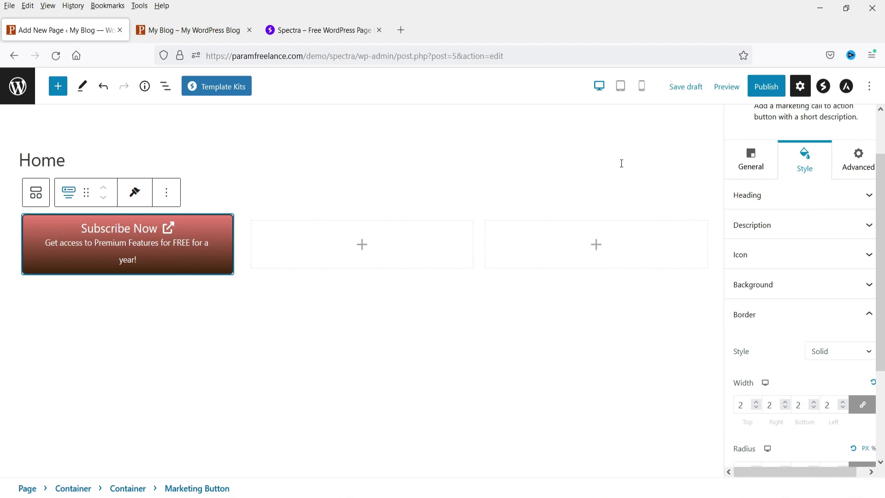
left_click(363, 244)
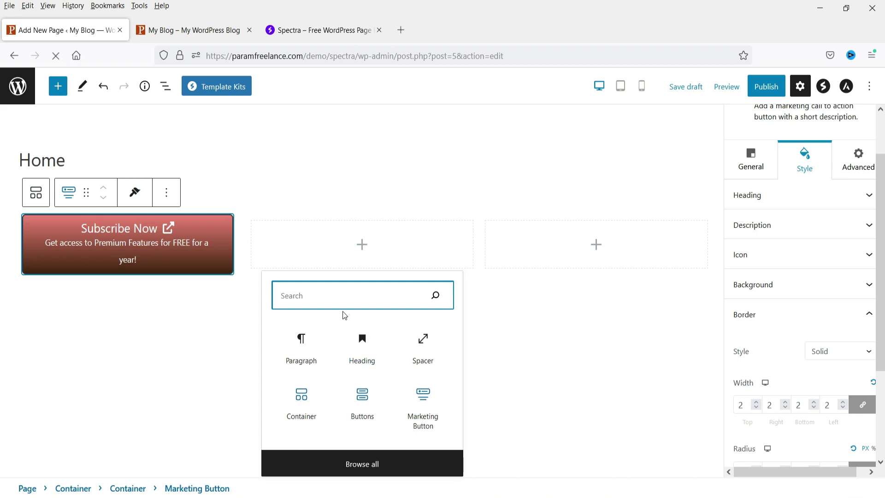
- Insert a Call To Action block via the 'hea' search and apply the centred first preset
type("hea")
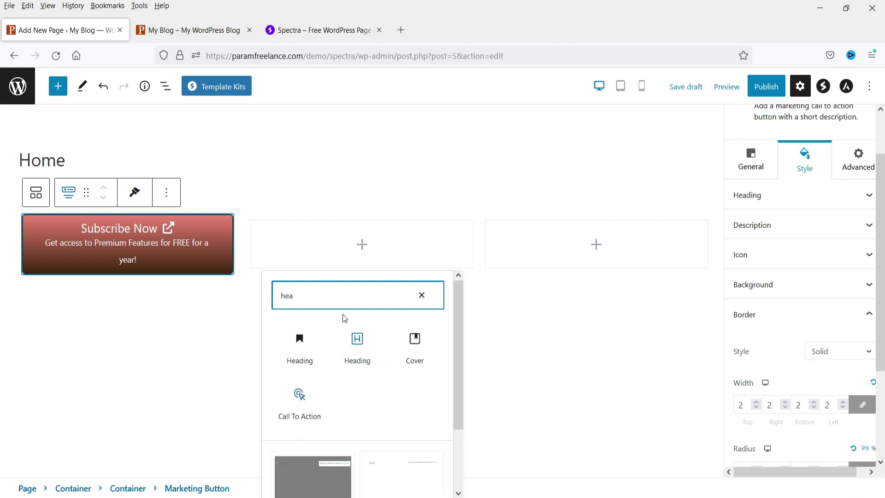
left_click(302, 402)
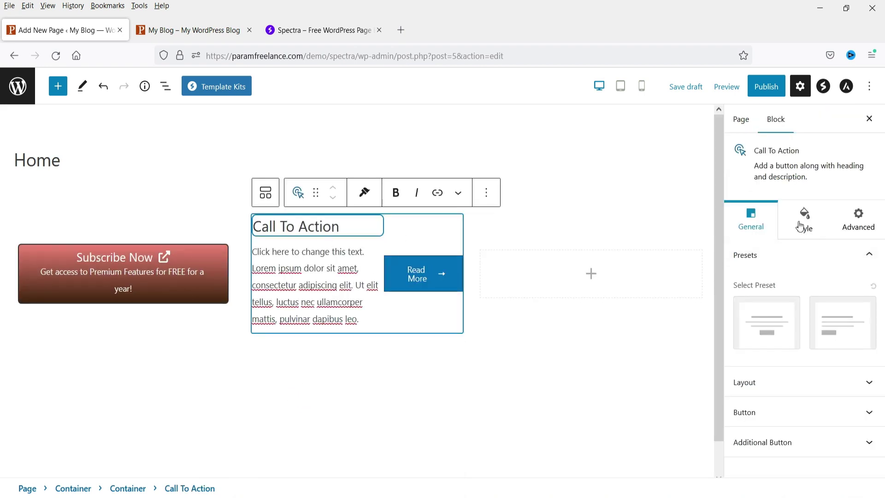
left_click(772, 325)
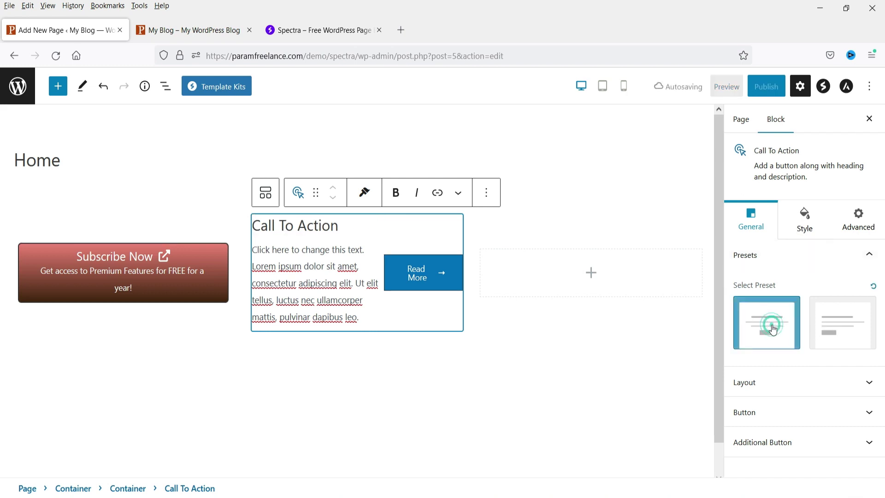
left_click(847, 330)
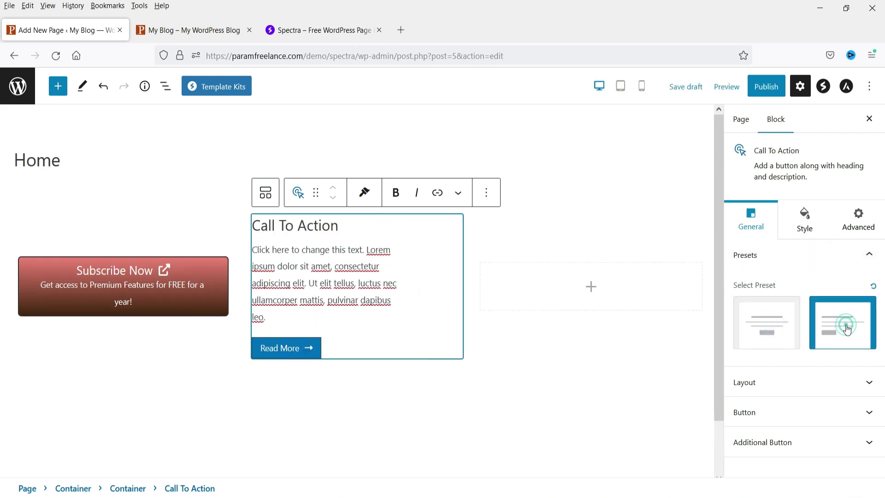
left_click(781, 328)
- Keep the Call To Action content centre-aligned and its heading at H3 after trying alternatives
left_click(806, 387)
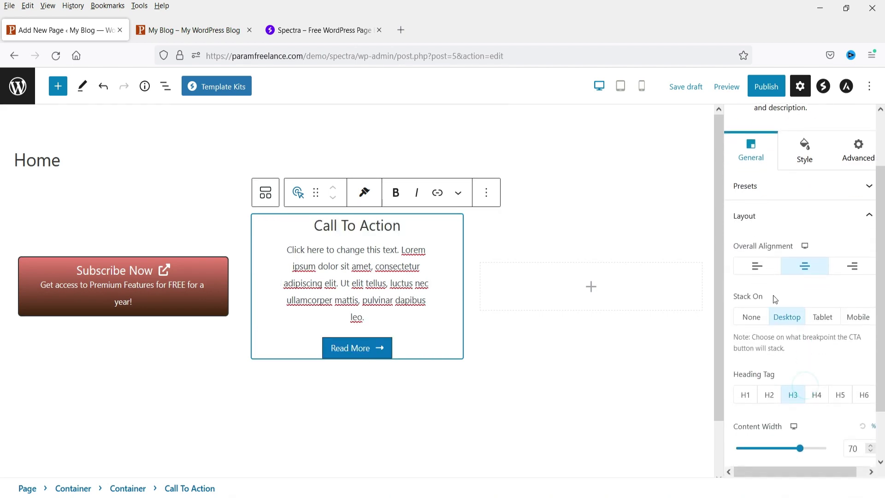
left_click(764, 272)
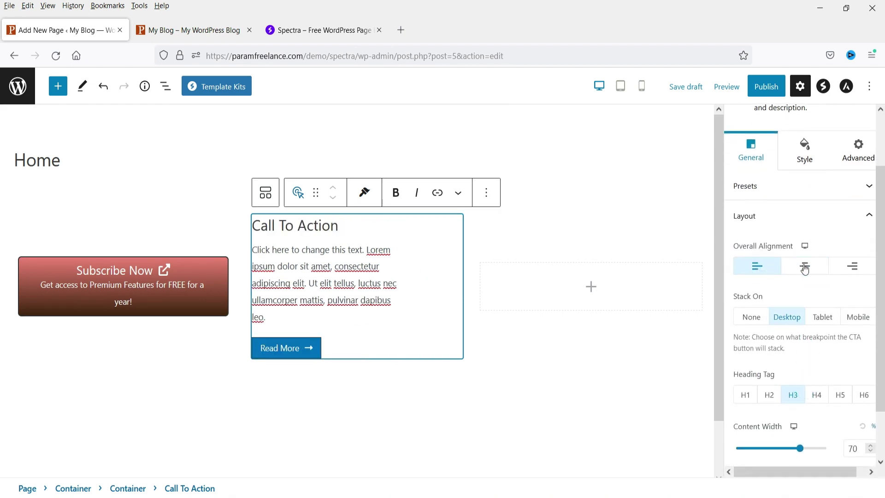
left_click(804, 266)
left_click(853, 266)
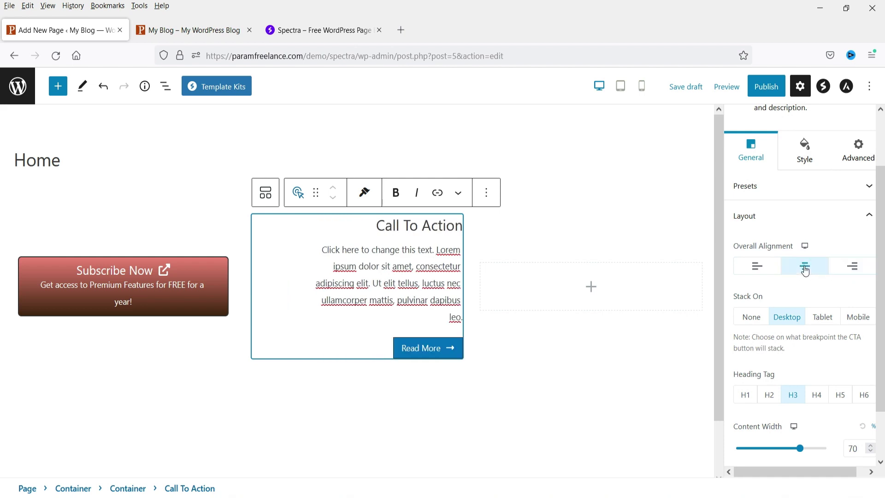
left_click(810, 266)
scroll(807, 286, "down", 2)
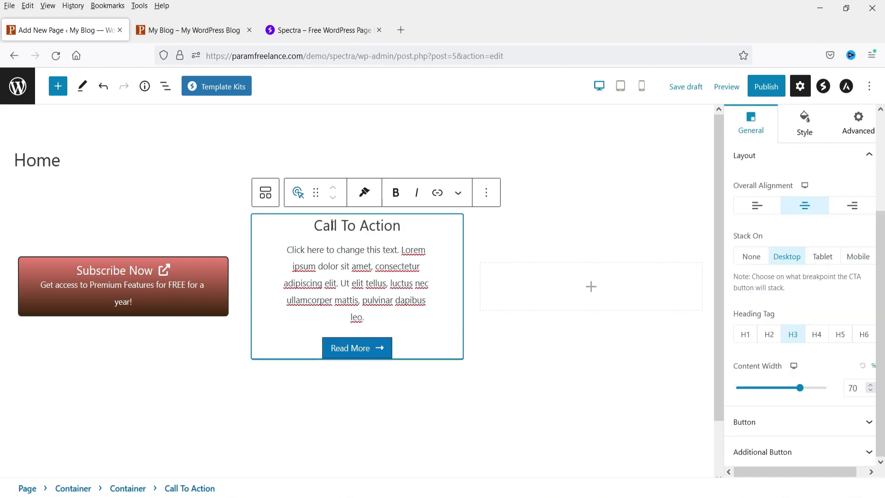
left_click(773, 341)
left_click(793, 339)
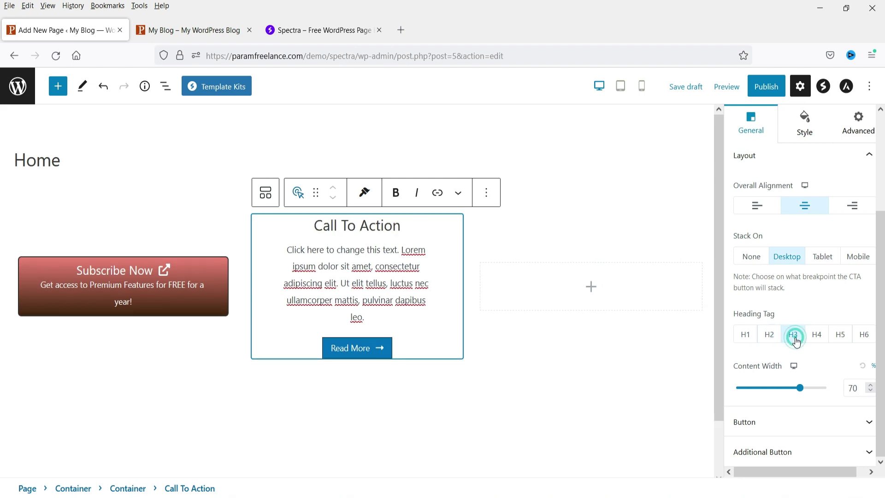
left_click(818, 339)
left_click(793, 338)
- Set the Call To Action content width to 80
left_click_drag(802, 391, 813, 390)
left_click(873, 391)
left_click(874, 390)
left_click(873, 391)
left_click(765, 422)
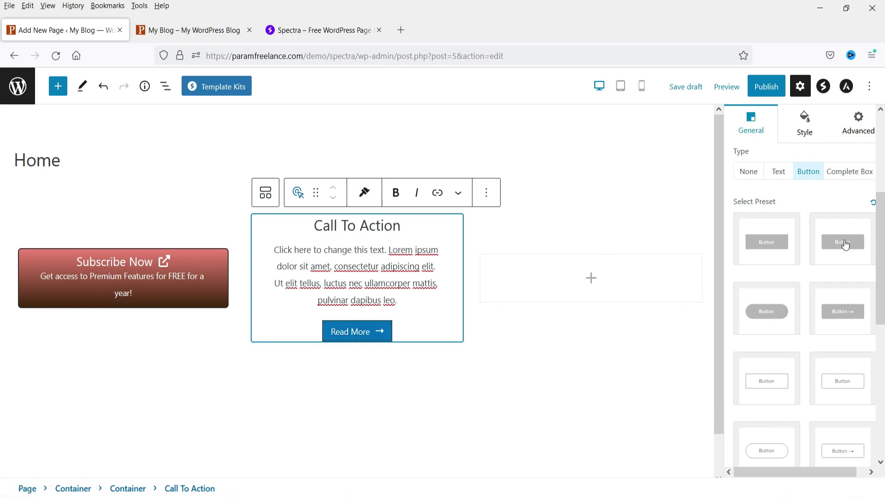
left_click(845, 244)
left_click(766, 315)
left_click(779, 172)
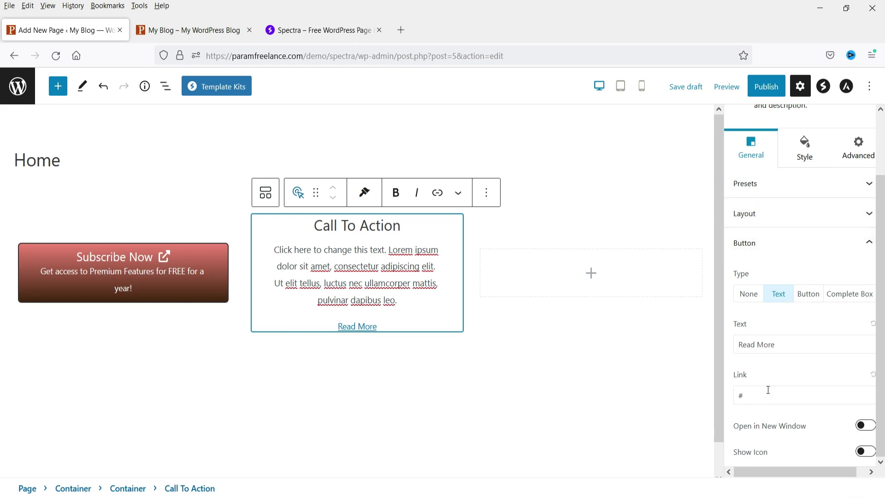
double_click(754, 396)
type("https://google.")
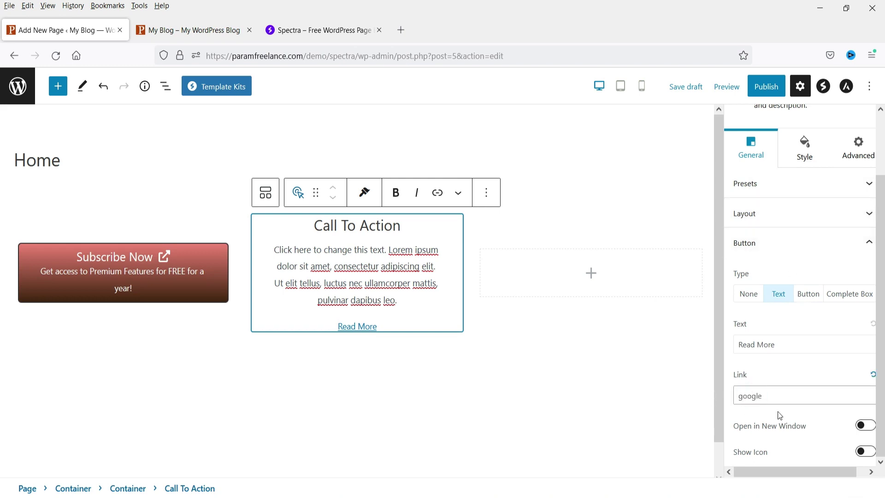
type("com")
- Change the heading to 'Google' and the description to 'This is a search Engine'
left_click(347, 224)
triple_click(349, 225)
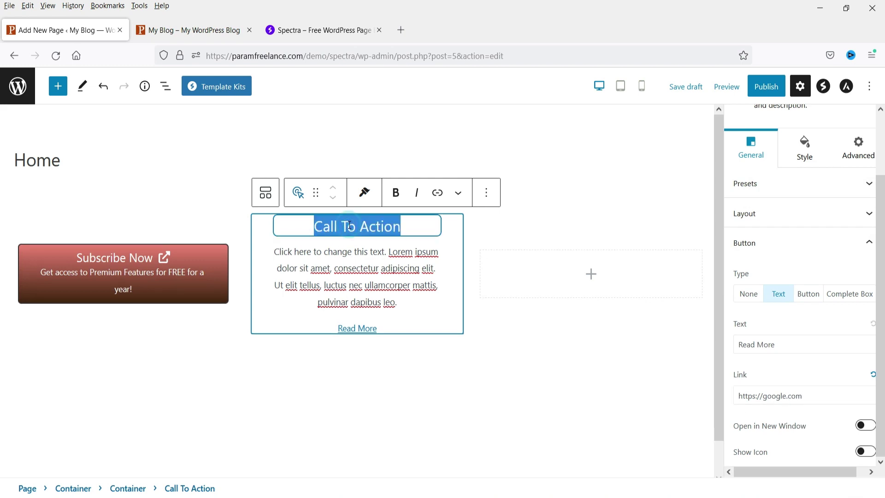
type("Google")
triple_click(349, 268)
type("This is a search Engine")
- Restore Read More as a button with the first preset and reselect the block
left_click(808, 294)
left_click(769, 373)
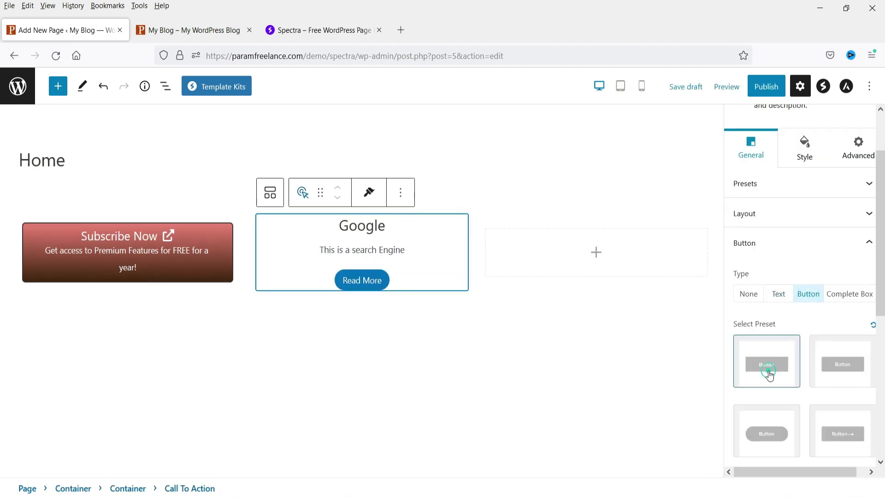
left_click(457, 369)
left_click(431, 239)
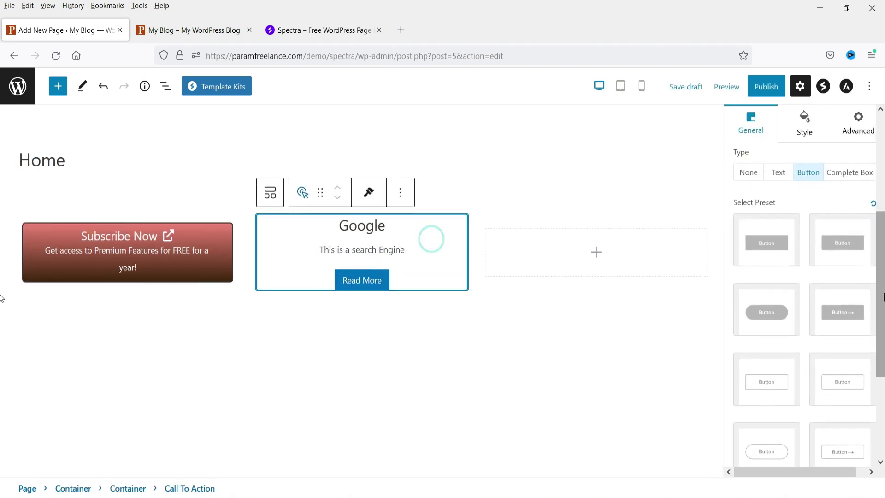
scroll(798, 180, "up", 3)
left_click(802, 156)
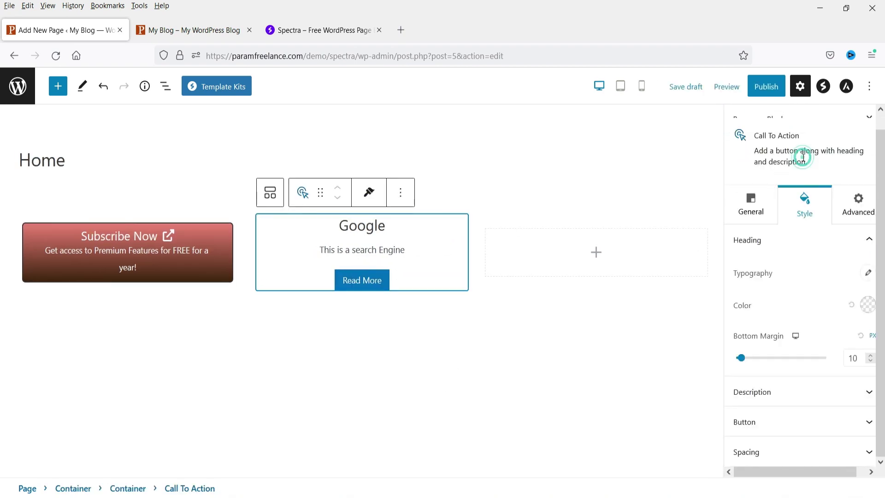
- Set the Google Call To Action to Hide on Mobile and preview it at tablet and mobile widths
left_click(857, 204)
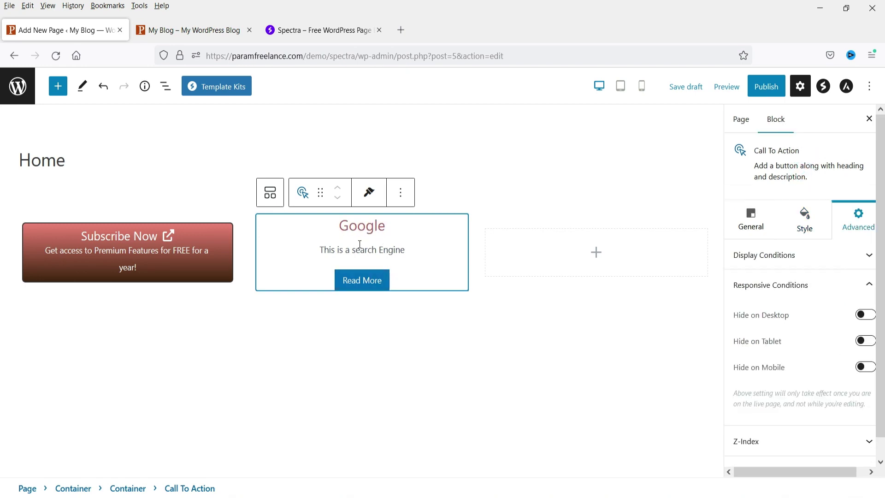
left_click(867, 367)
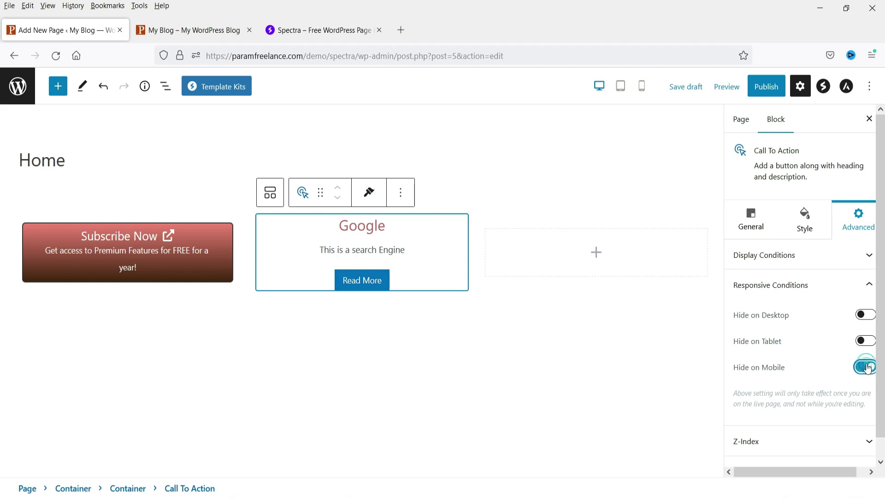
left_click(625, 90)
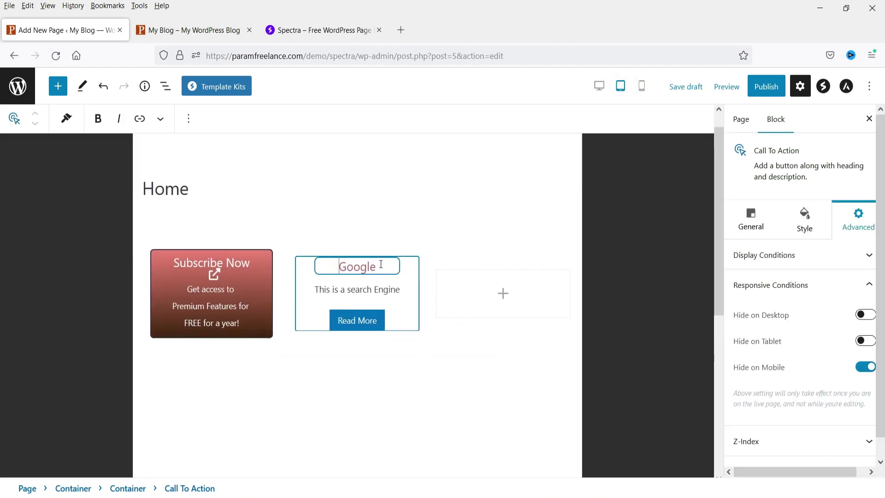
left_click(640, 91)
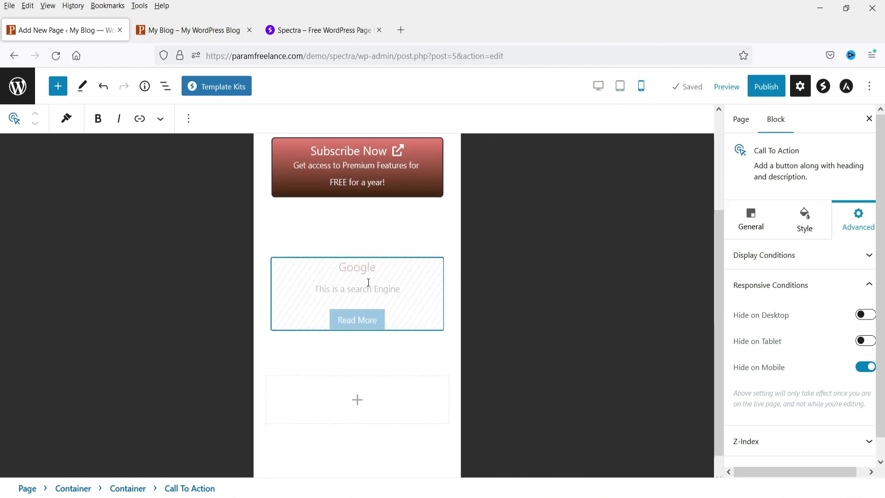
scroll(439, 288, "up", 3)
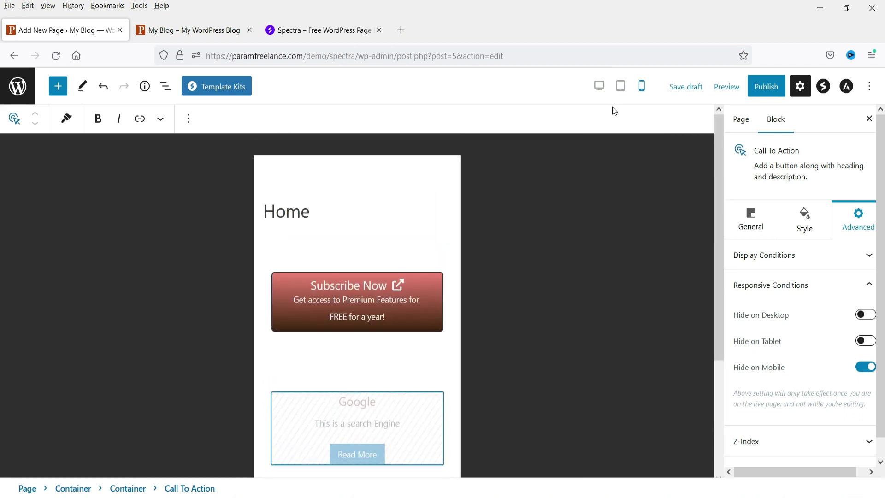
- Return to the desktop preview and reselect the Google Call To Action block
left_click(620, 85)
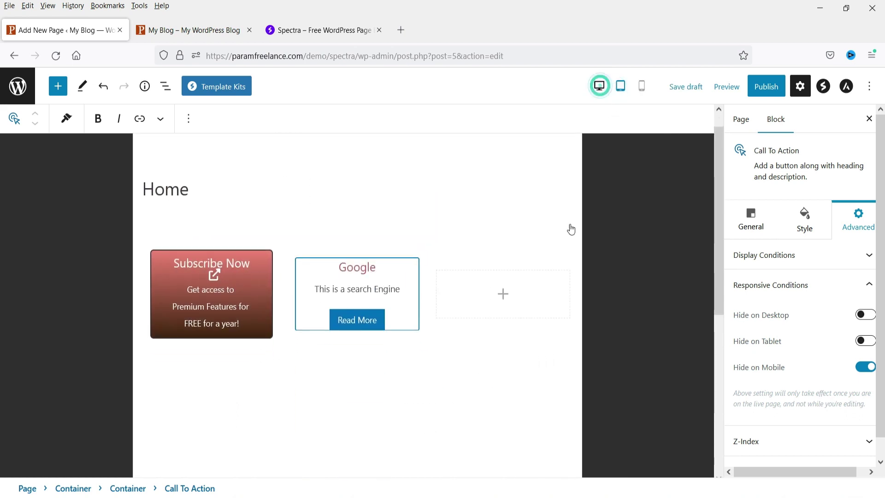
left_click(456, 312)
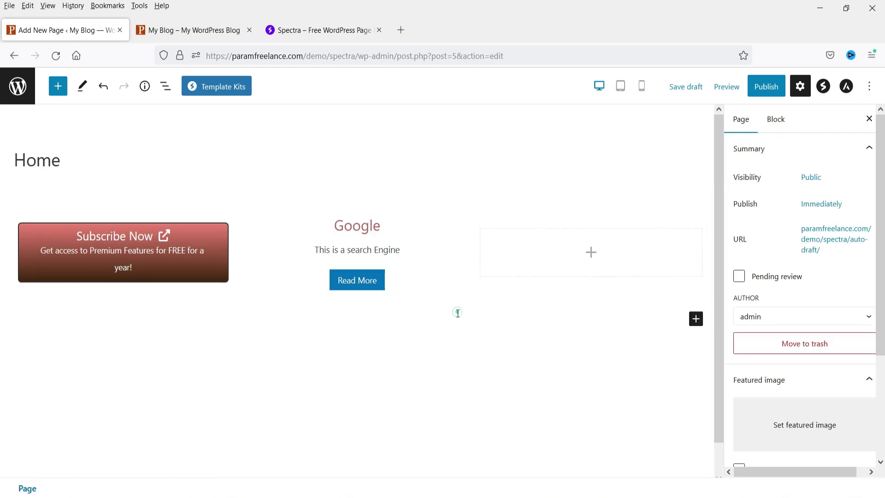
left_click(278, 221)
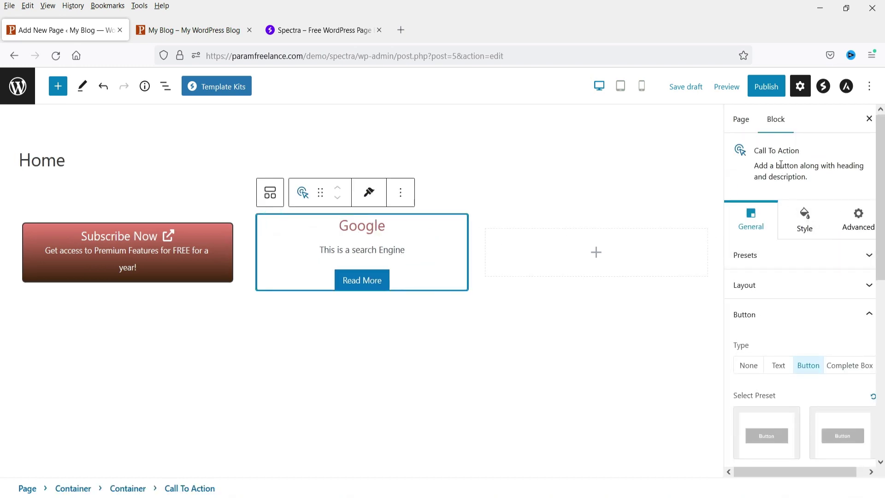
- Give the container around the Google call-to-action a solid light cyan (CFEFF1) background
left_click(271, 195)
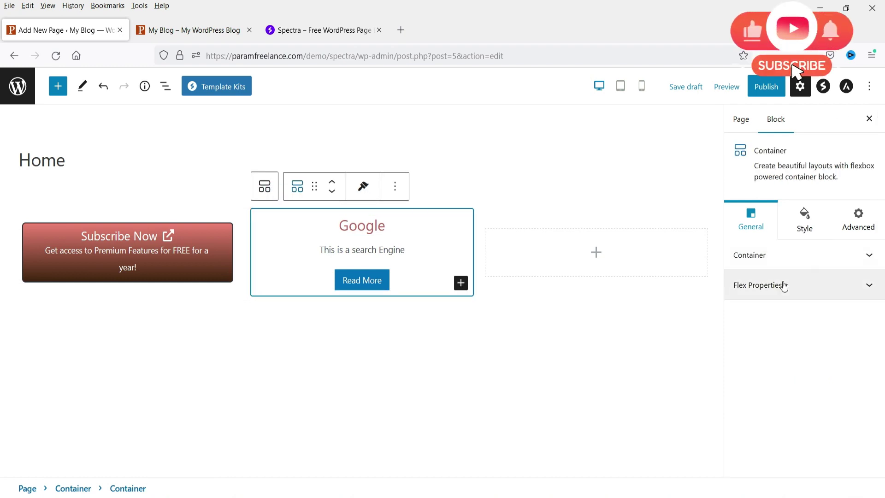
left_click(804, 263)
scroll(803, 257, "down", 3)
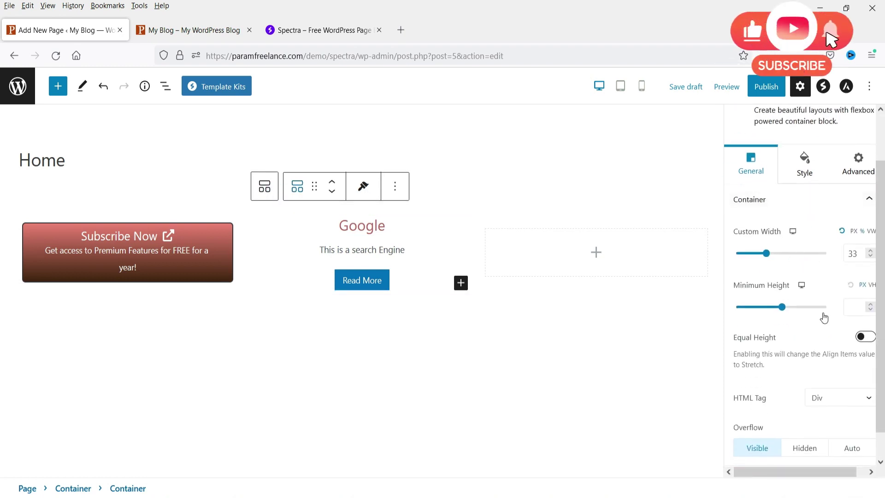
scroll(820, 312, "up", 3)
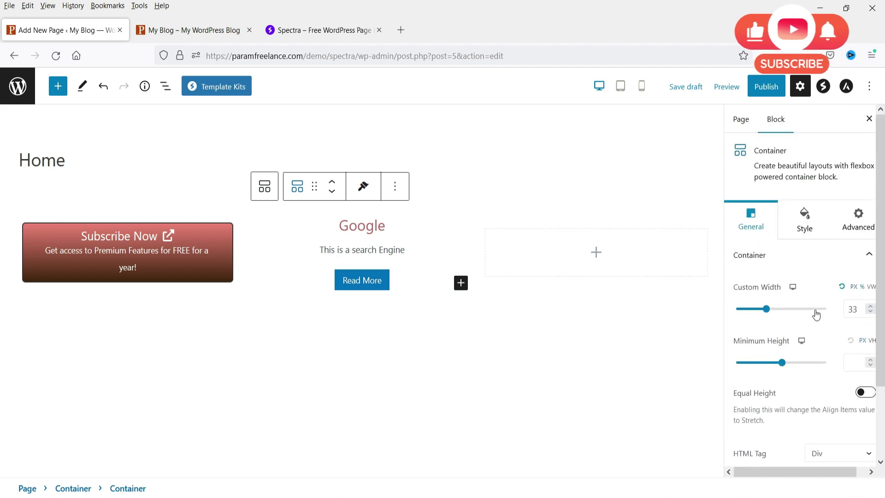
left_click(812, 226)
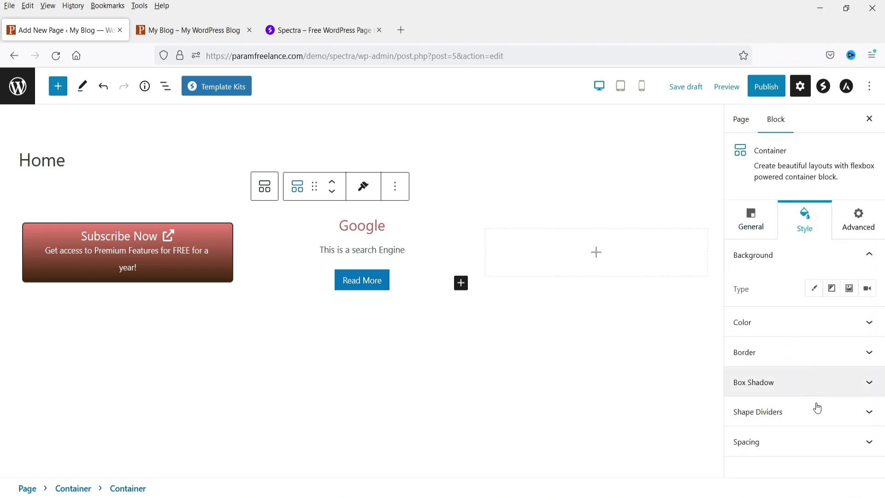
left_click(816, 290)
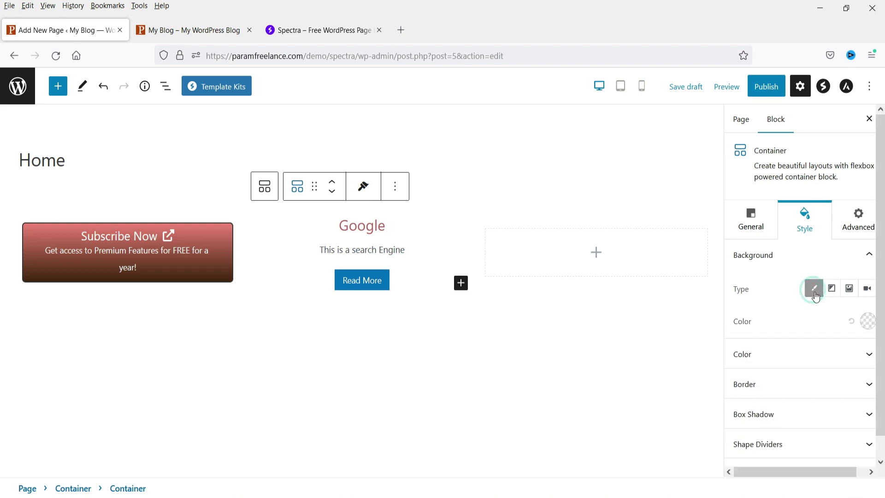
left_click(869, 329)
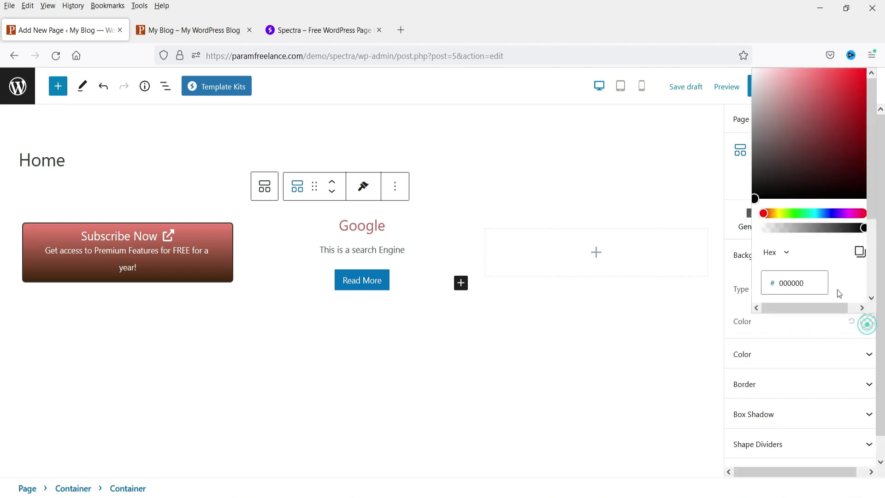
left_click(790, 91)
left_click_drag(790, 93, 797, 197)
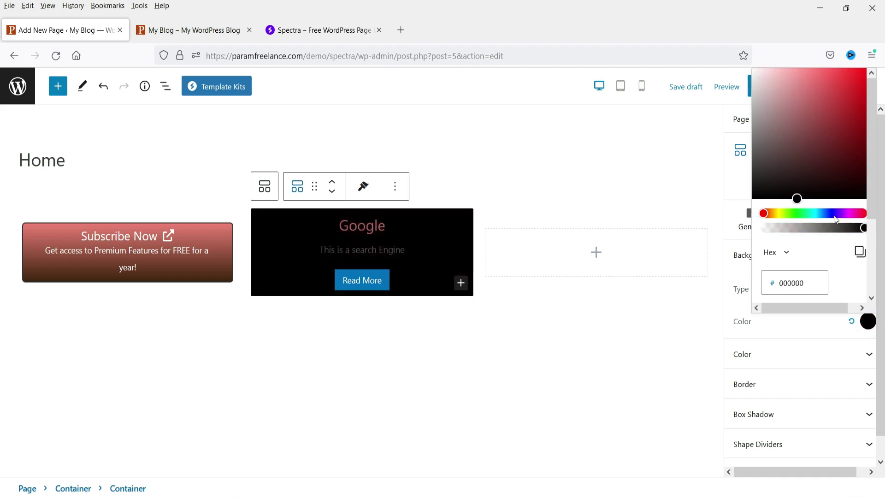
left_click(815, 213)
left_click(770, 76)
left_click(446, 377)
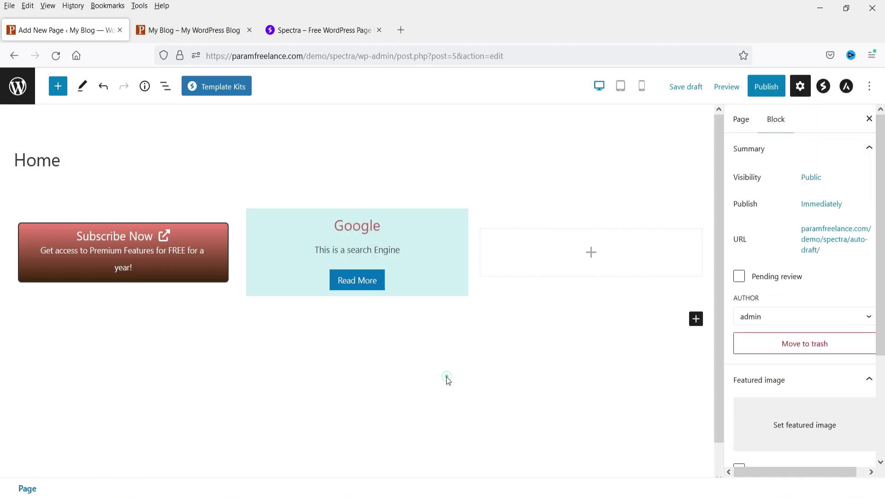
- Place a Spectra Counter block showing 80% in the empty third column
left_click(592, 253)
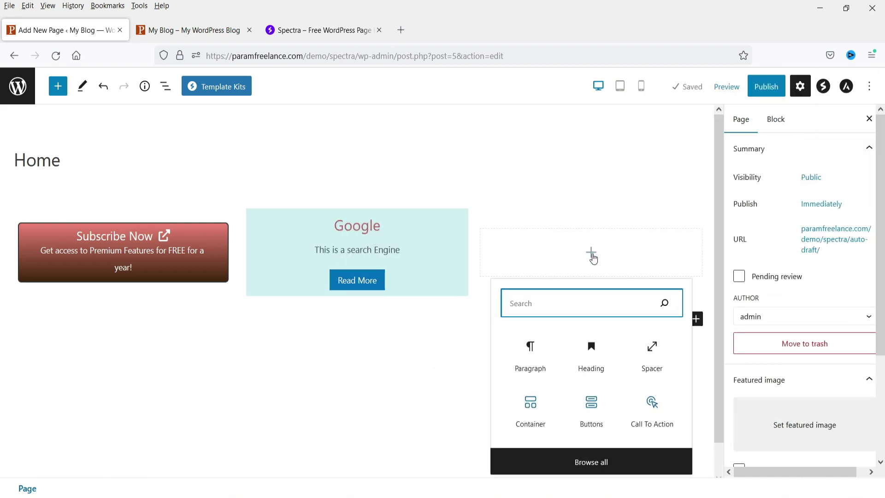
left_click(60, 89)
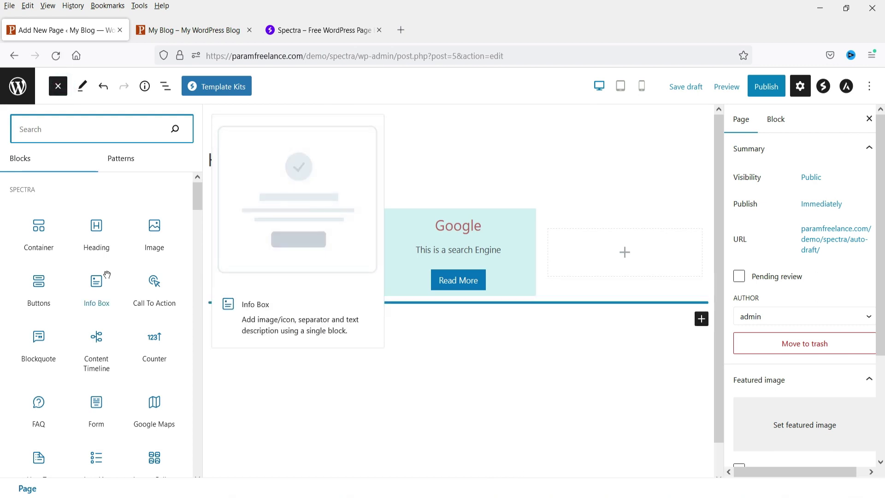
left_click_drag(155, 341, 607, 252)
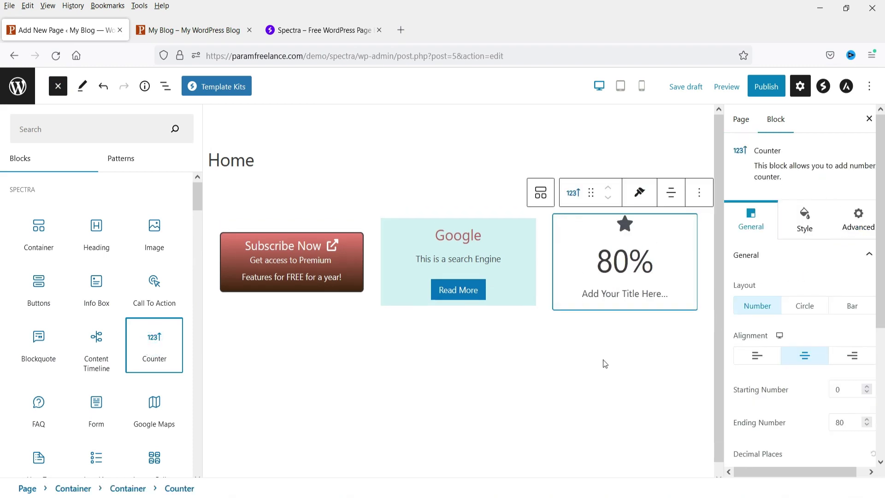
- Add a new empty Container block below the row of blocks
scroll(864, 269, "down", 3)
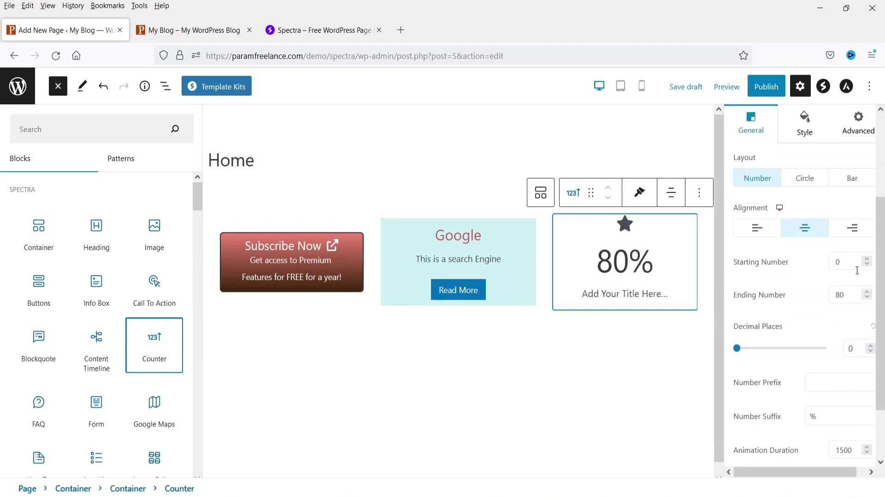
scroll(857, 270, "up", 3)
left_click_drag(39, 235, 435, 377)
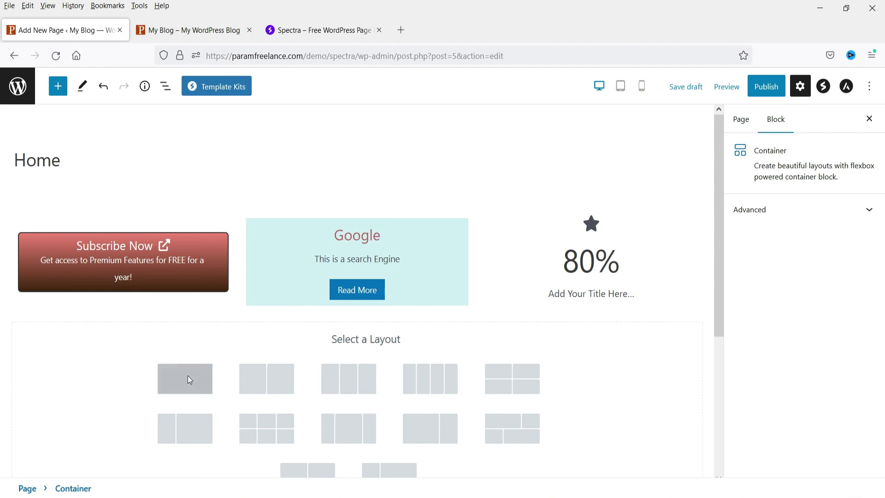
- Make the new container single-column and insert a Content Timeline block into it
left_click(189, 380)
left_click(359, 349)
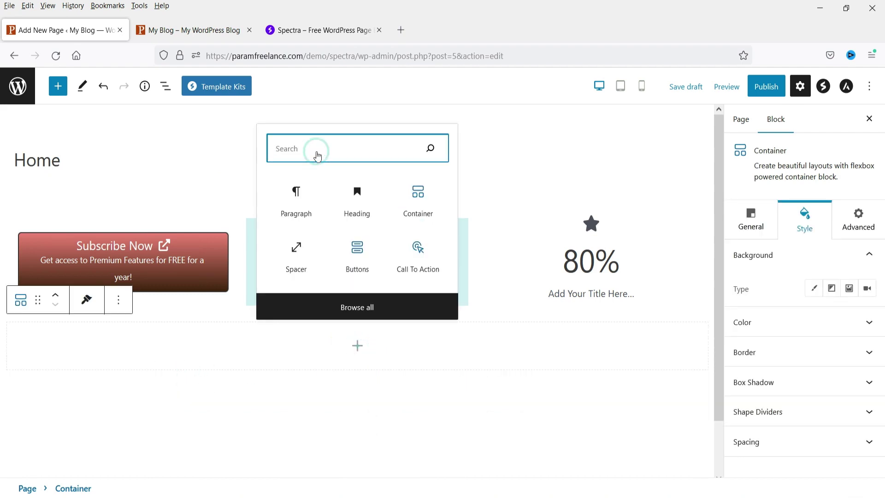
type("time")
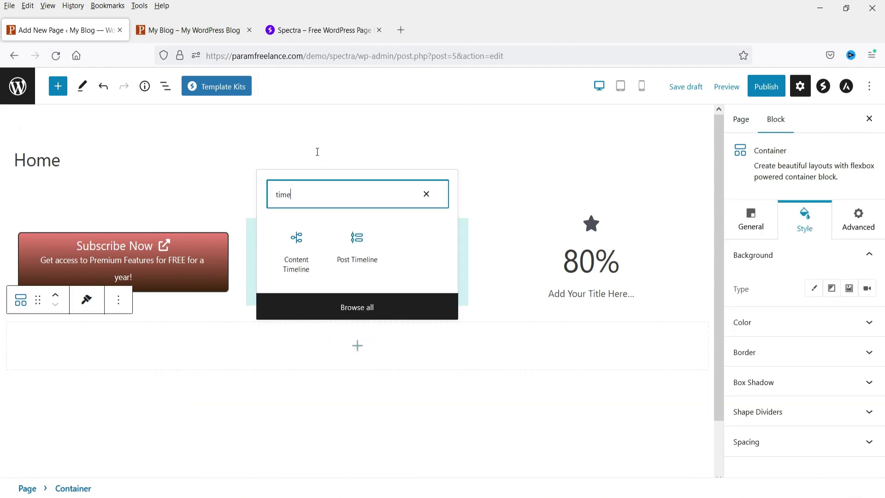
left_click(297, 257)
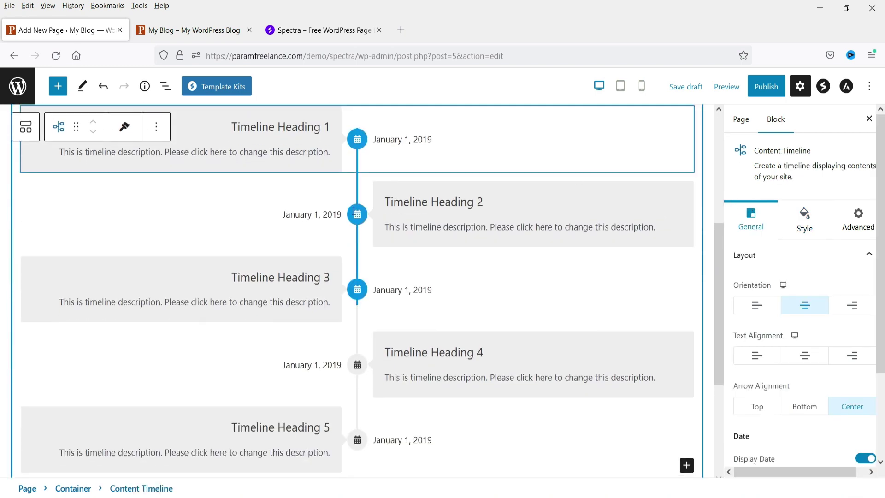
scroll(295, 216, "up", 3)
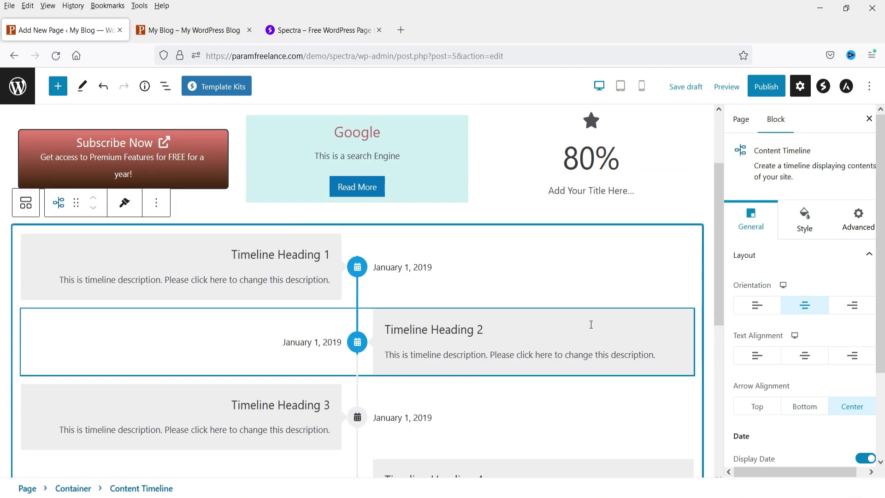
scroll(589, 323, "down", 5)
scroll(588, 325, "up", 4)
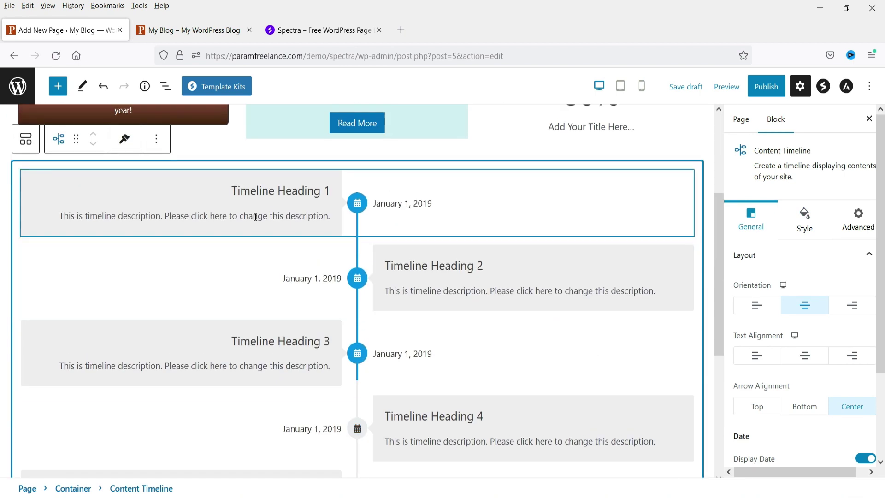
- Date the first timeline entry January 2, 2019 and retitle it 'Jan 2 Details'
left_click(306, 202)
double_click(385, 204)
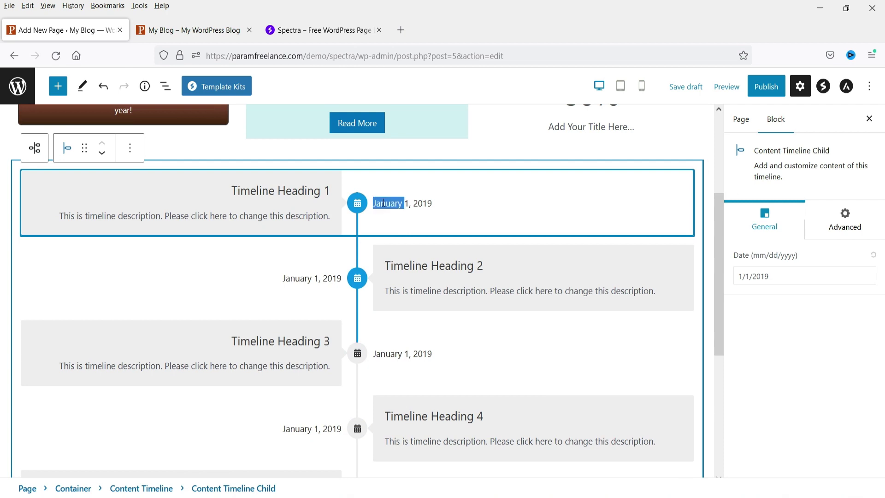
double_click(406, 204)
scroll(405, 202, "down", 1)
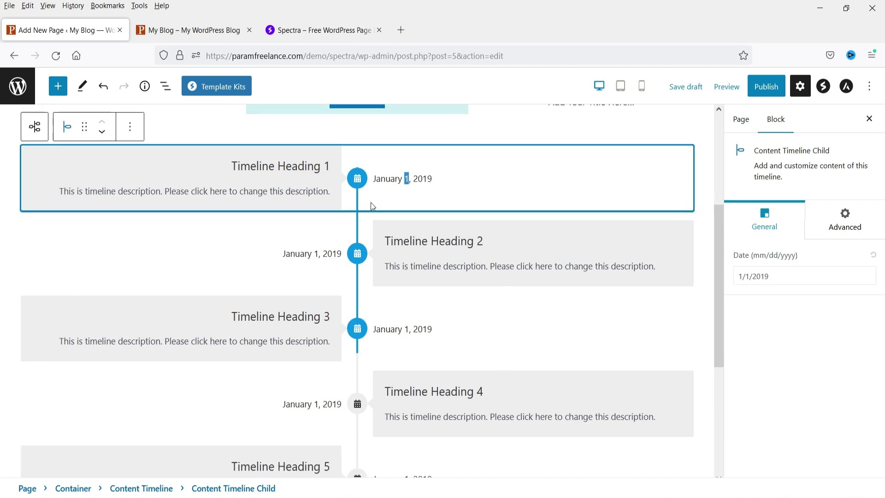
left_click(751, 276)
double_click(748, 277)
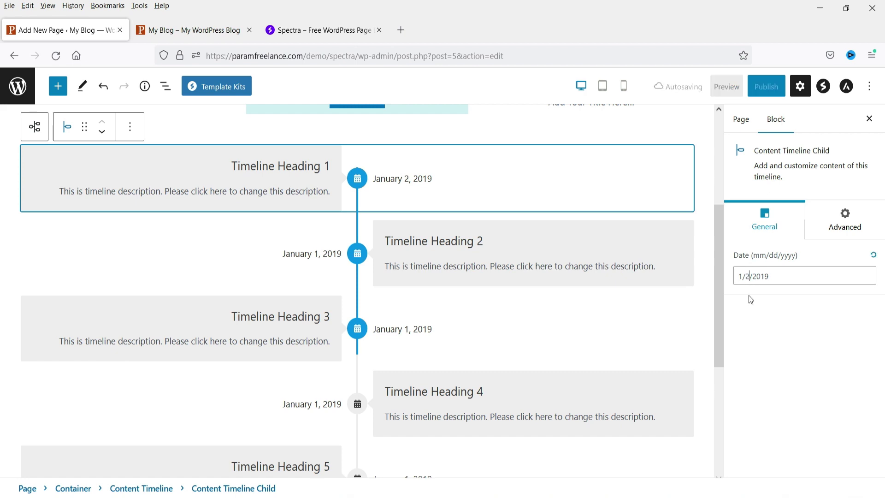
triple_click(273, 165)
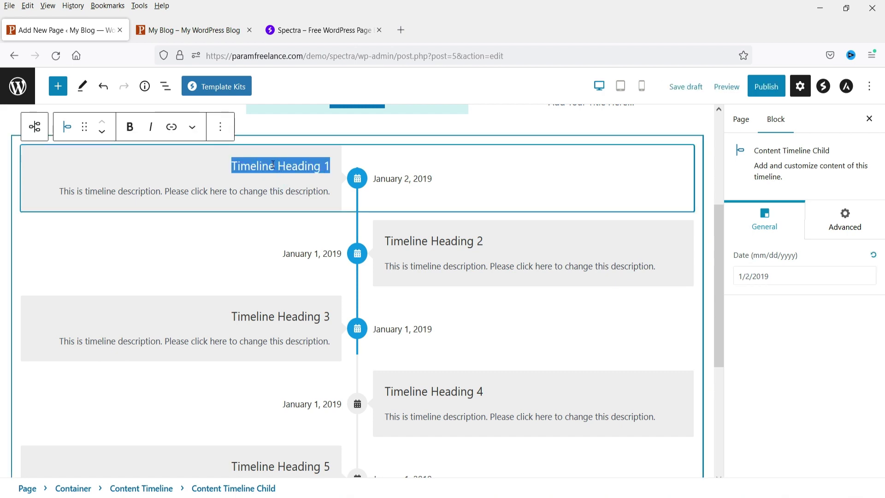
type("Jan 2 Details")
- Select Timeline Heading 2, review its Advanced and General settings, then show the preview options
left_click(299, 252)
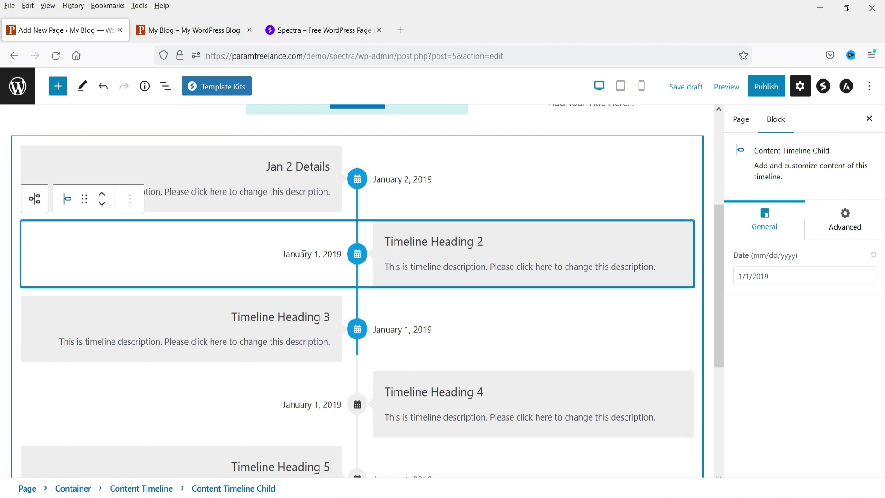
left_click(296, 253)
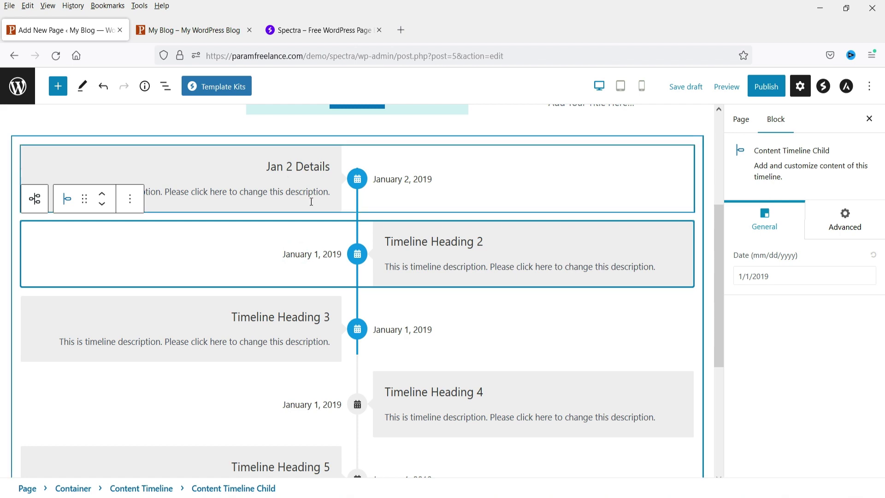
left_click(435, 242)
triple_click(436, 241)
left_click(436, 241)
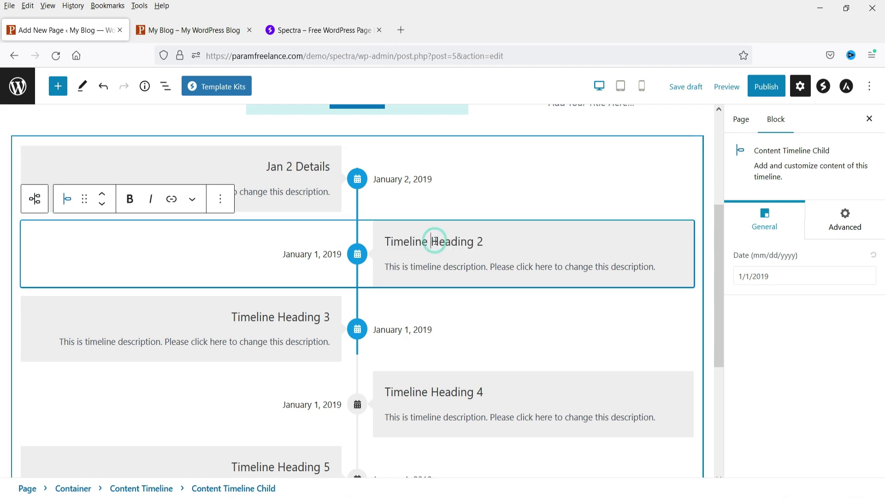
left_click(845, 219)
left_click(784, 222)
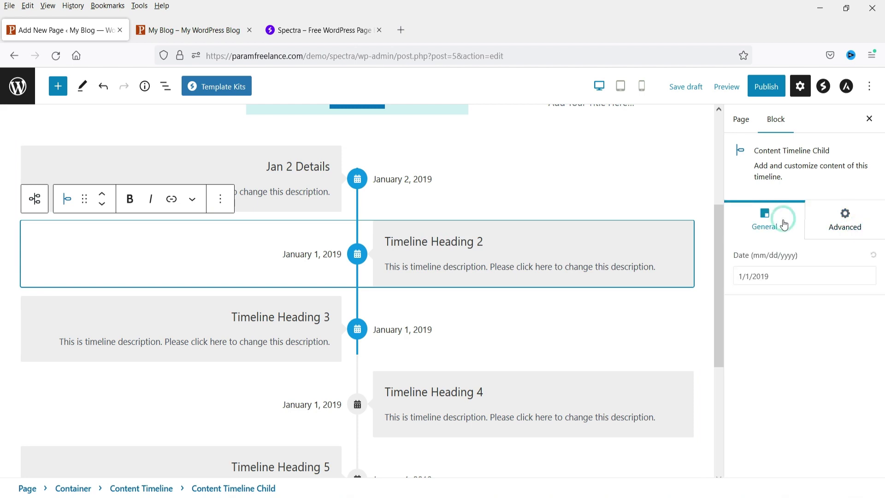
scroll(690, 124, "up", 5)
left_click(726, 87)
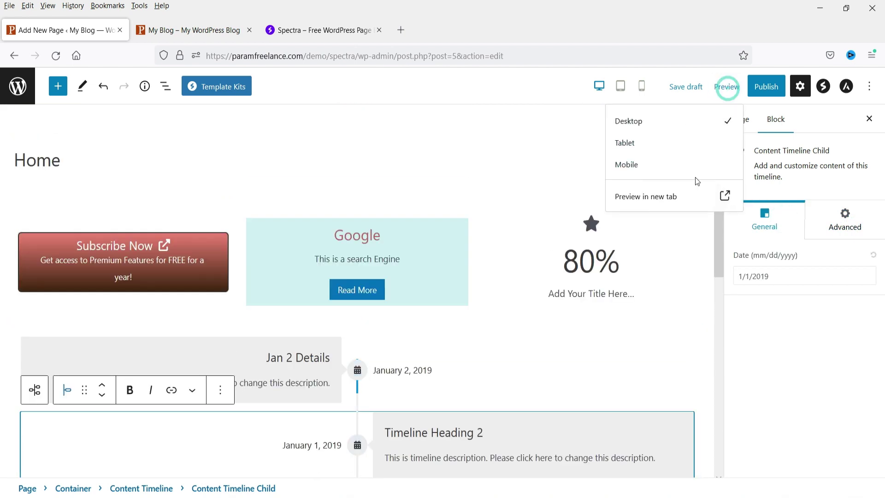
- Preview the Home page in a new tab and scroll through its buttons, 80% counter and timeline
left_click(647, 198)
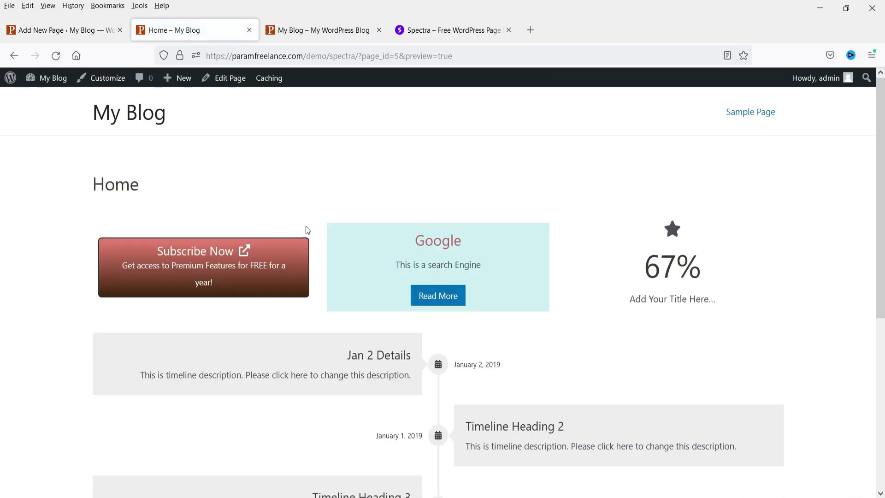
scroll(759, 259, "down", 4)
scroll(340, 258, "up", 4)
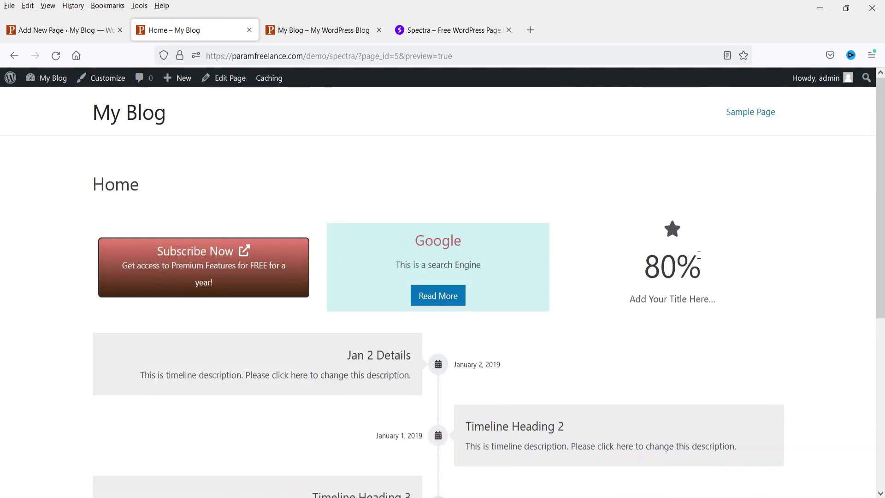
scroll(856, 202, "down", 5)
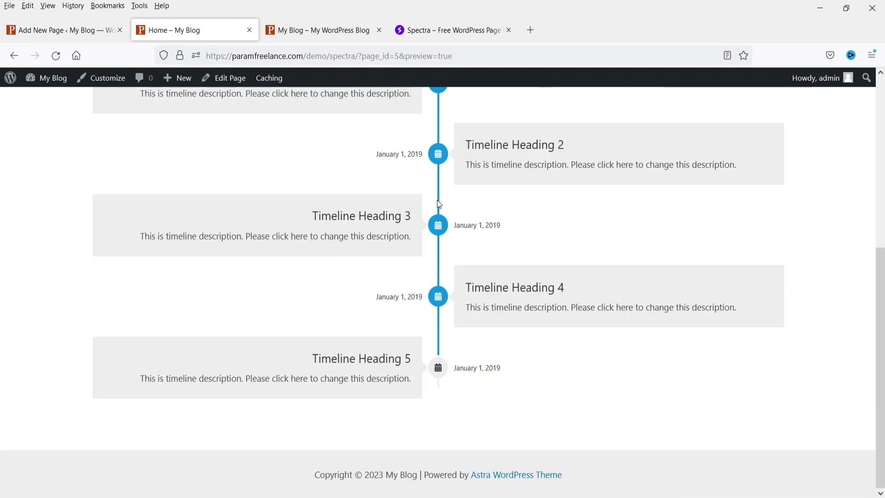
scroll(438, 203, "up", 5)
scroll(706, 244, "down", 5)
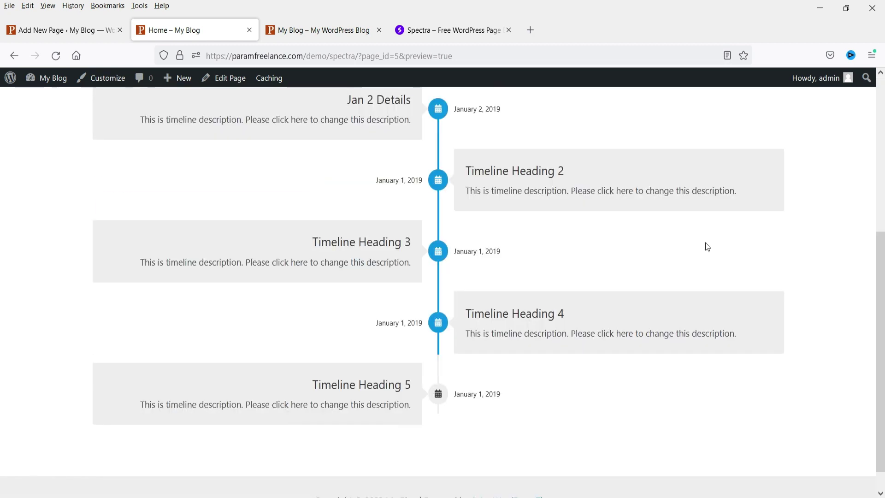
left_click(56, 30)
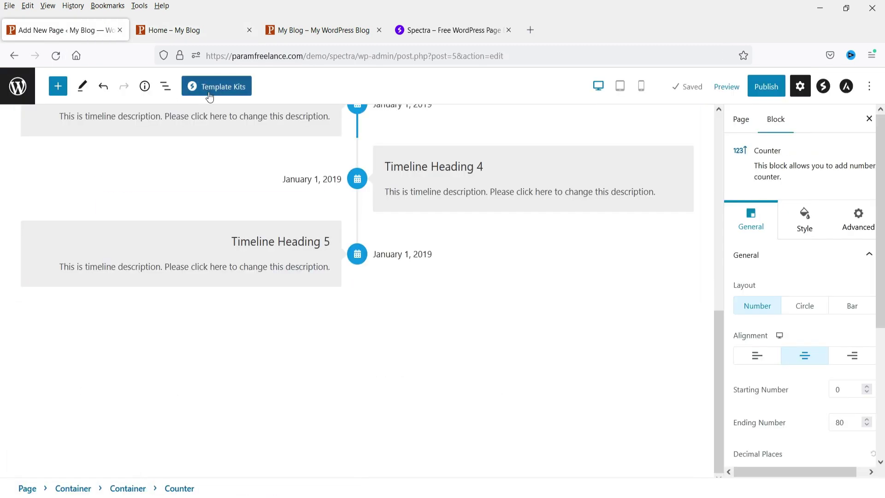
left_click(217, 36)
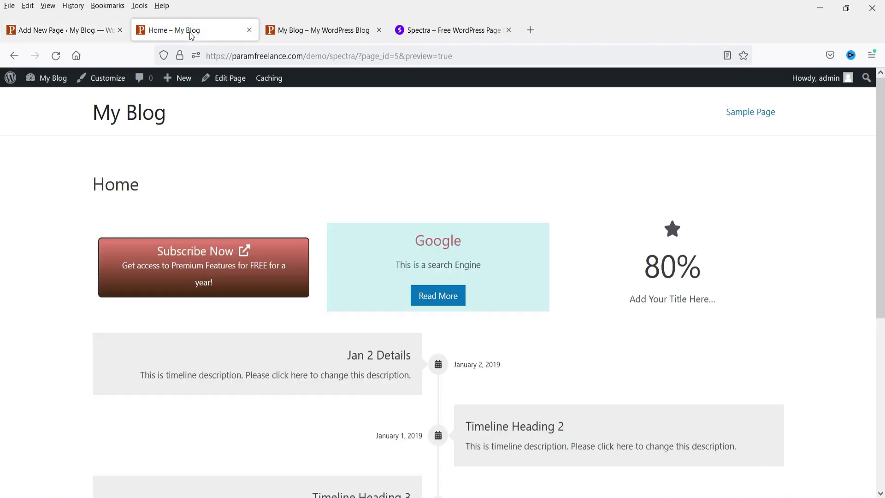
- Turn off Enable Templates Button under Spectra Settings > Templates, then go back to the editor
mouse_move(50, 79)
left_click(47, 102)
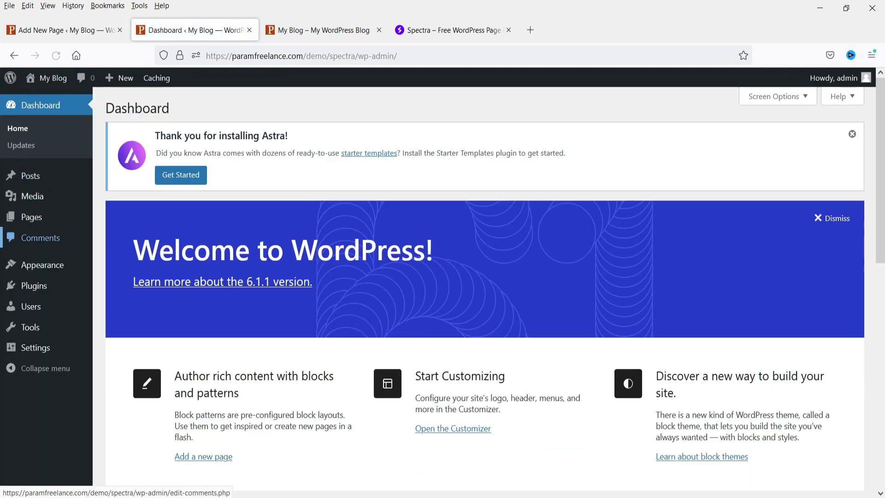
mouse_move(39, 352)
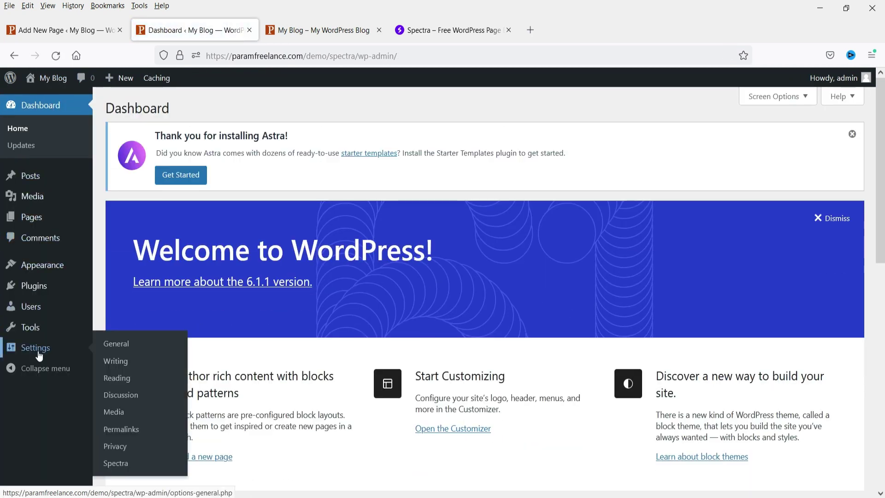
left_click(119, 464)
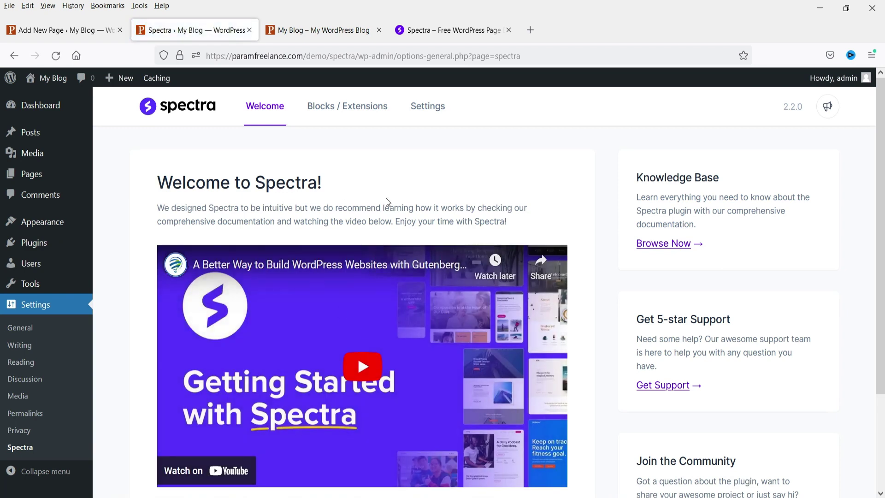
left_click(420, 108)
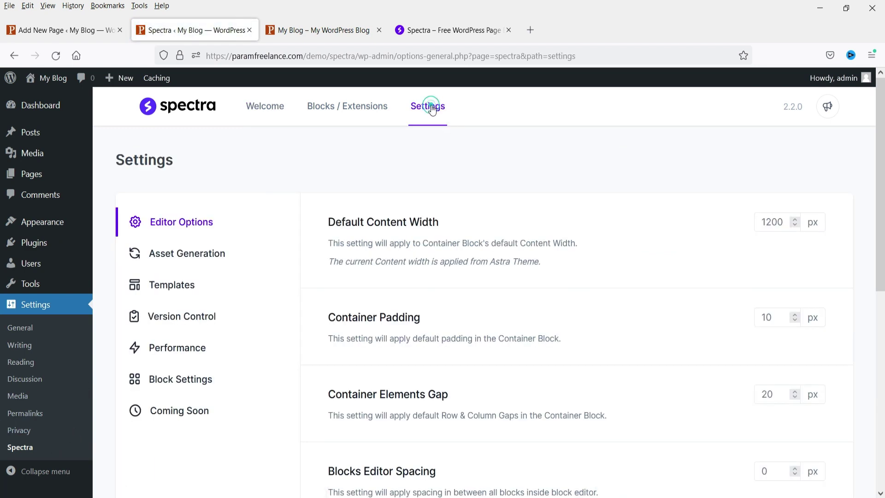
left_click(174, 287)
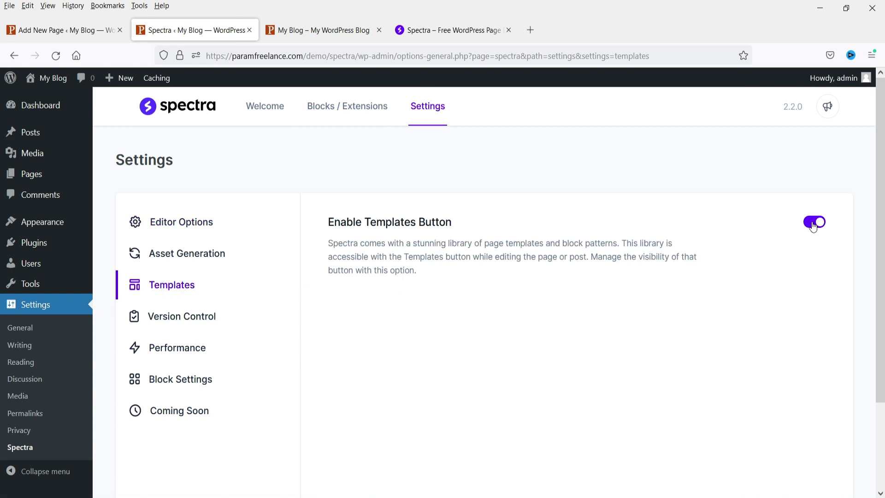
left_click(71, 31)
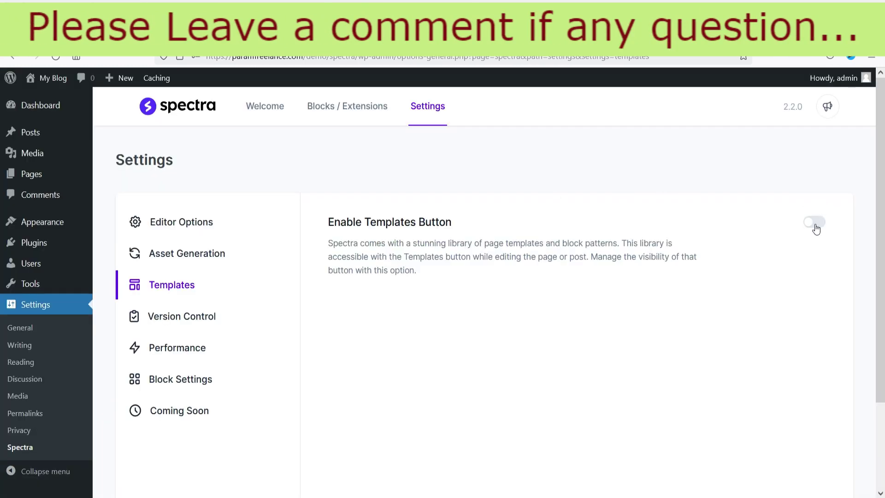
left_click(41, 29)
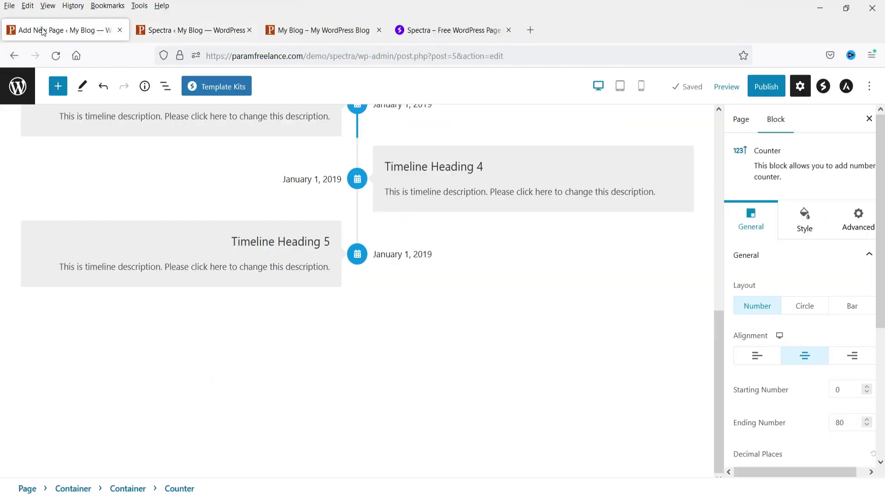
- Browse the Local Business kit's Contact and Home templates in Spectra Template Kits, then open Patterns
left_click(349, 330)
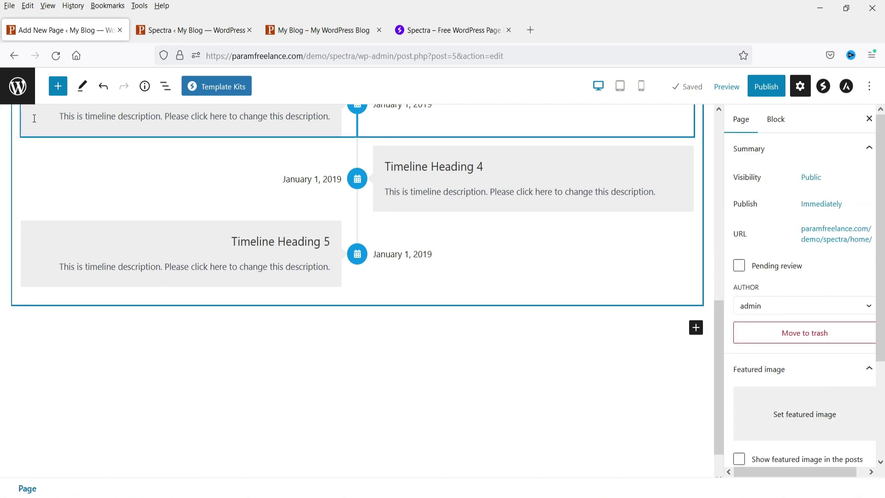
left_click(225, 89)
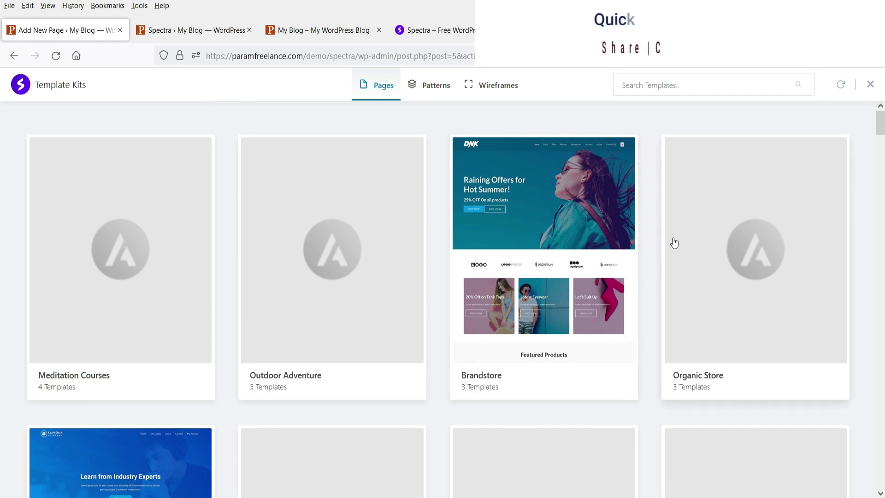
scroll(600, 208, "down", 5)
scroll(290, 210, "down", 5)
scroll(290, 210, "up", 5)
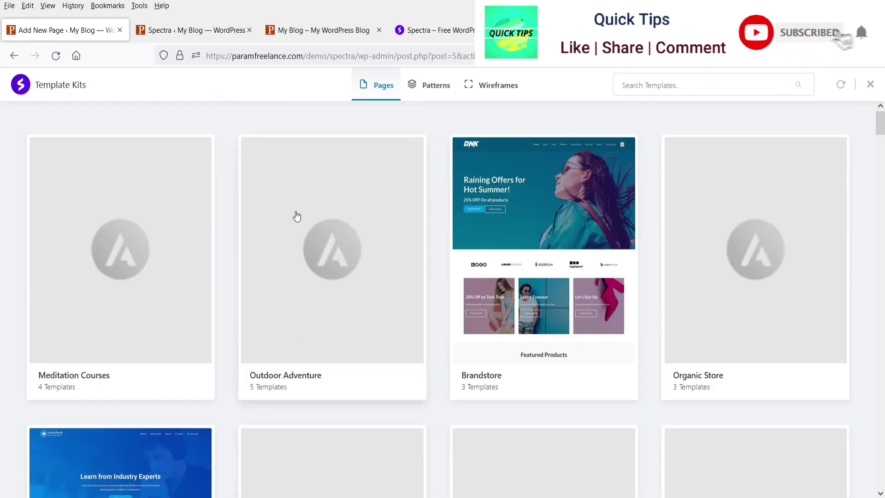
scroll(835, 224, "down", 4)
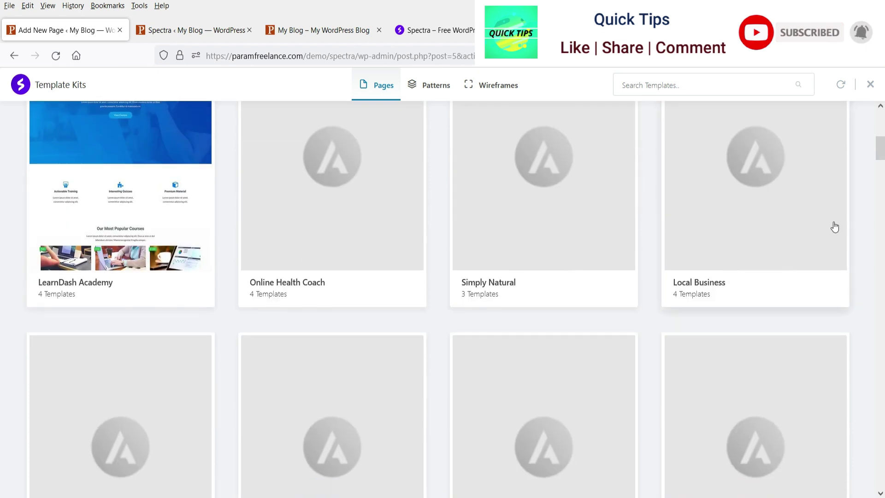
left_click(837, 263)
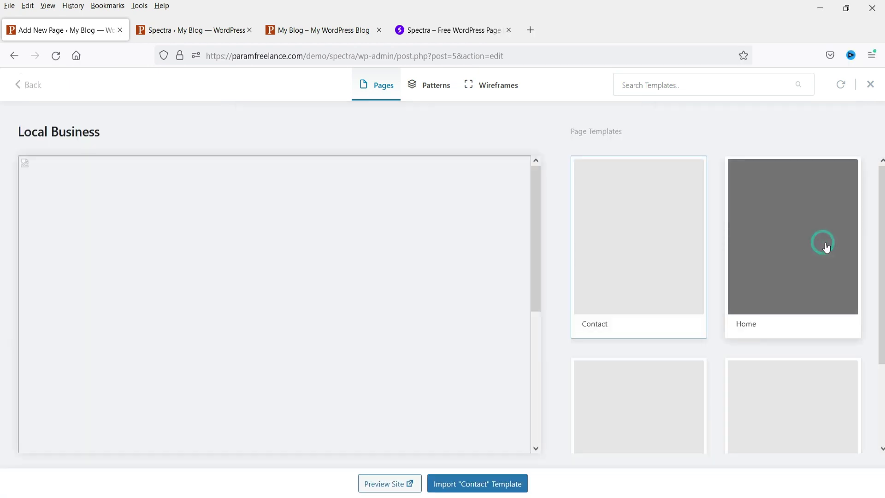
scroll(507, 249, "down", 5)
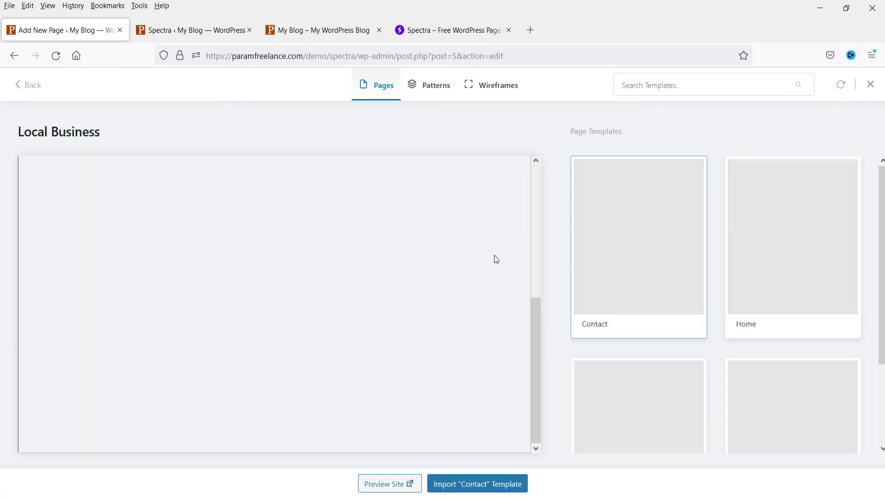
scroll(536, 184, "up", 5)
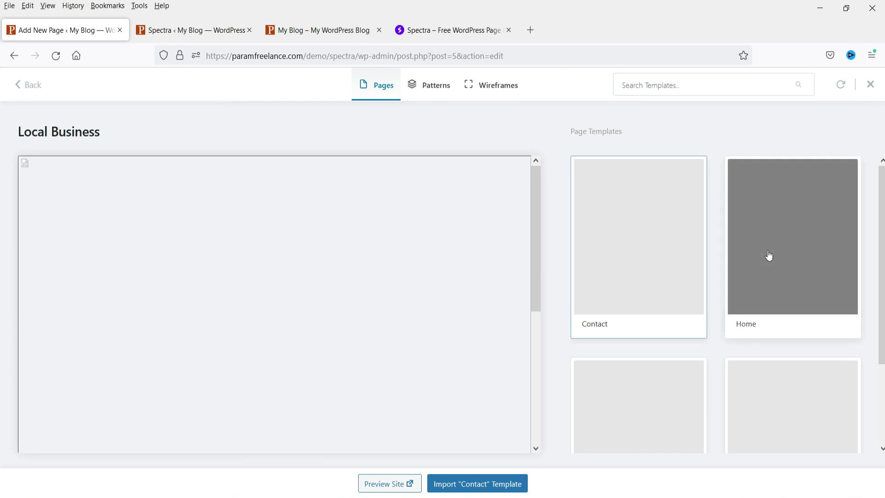
left_click(439, 91)
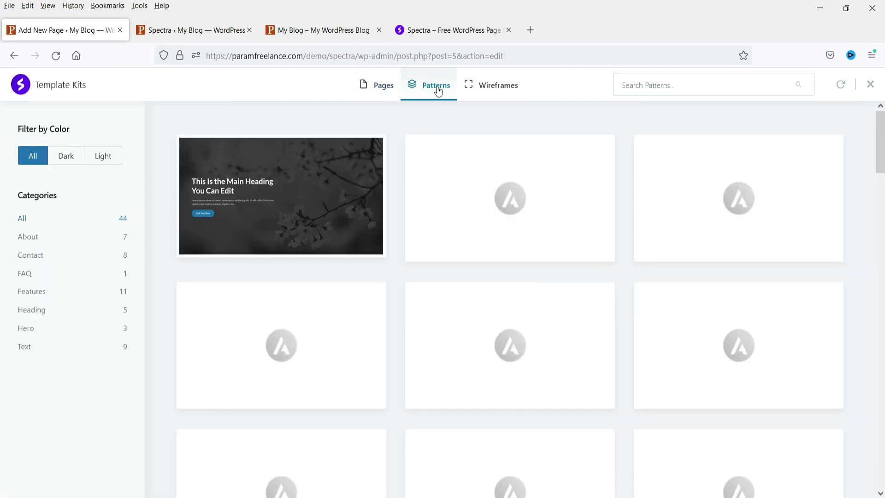
- Import the dark 'Our Products & Services' pattern with Feature One, Two and Three columns
left_click(497, 88)
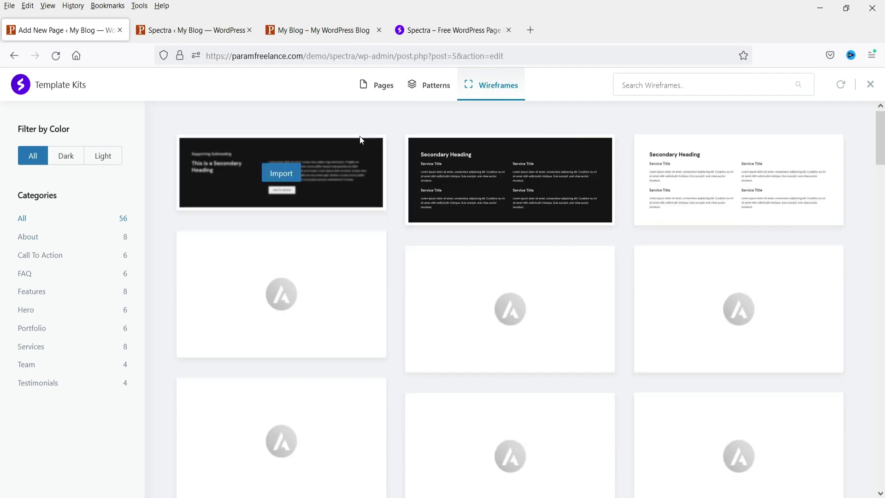
left_click(441, 88)
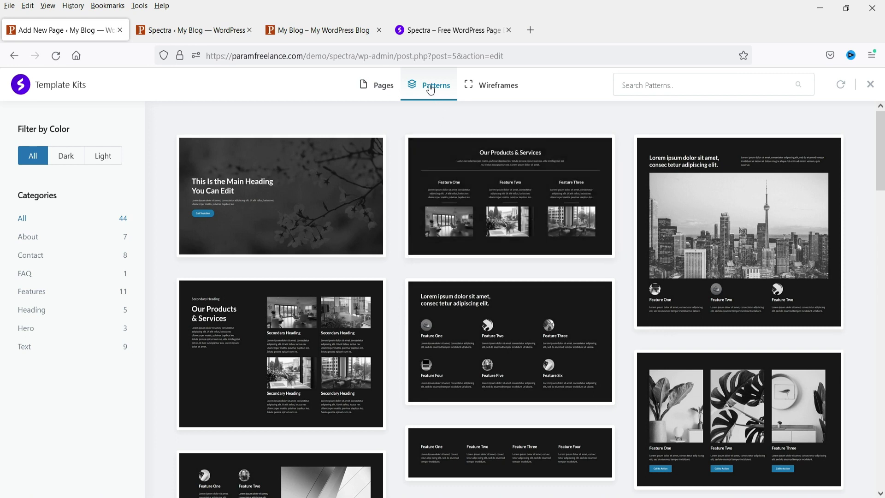
mouse_move(486, 238)
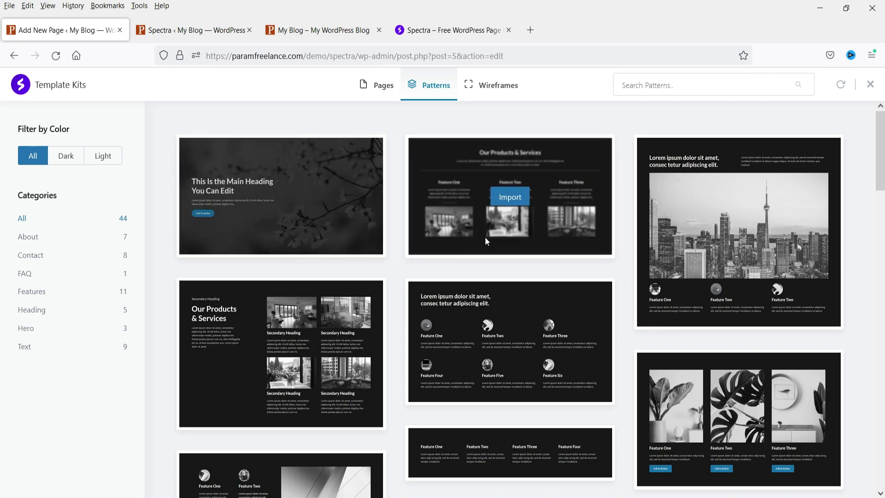
left_click(514, 199)
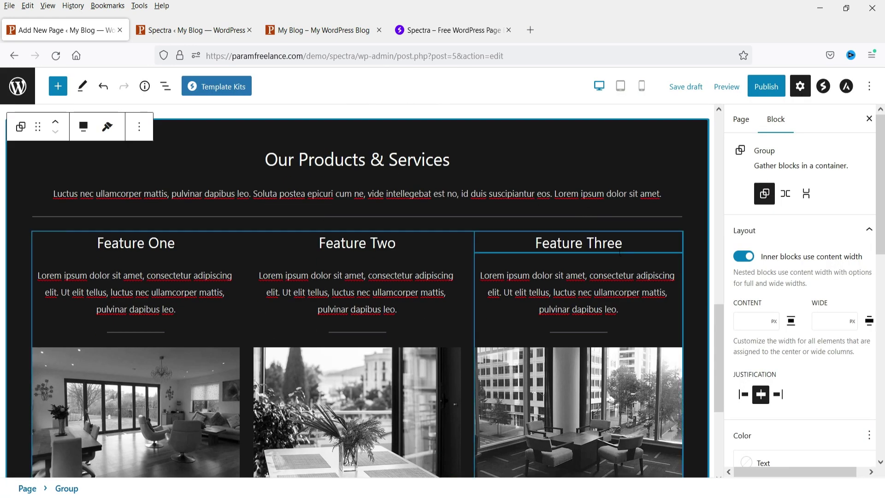
scroll(443, 272, "down", 3)
left_click(159, 301)
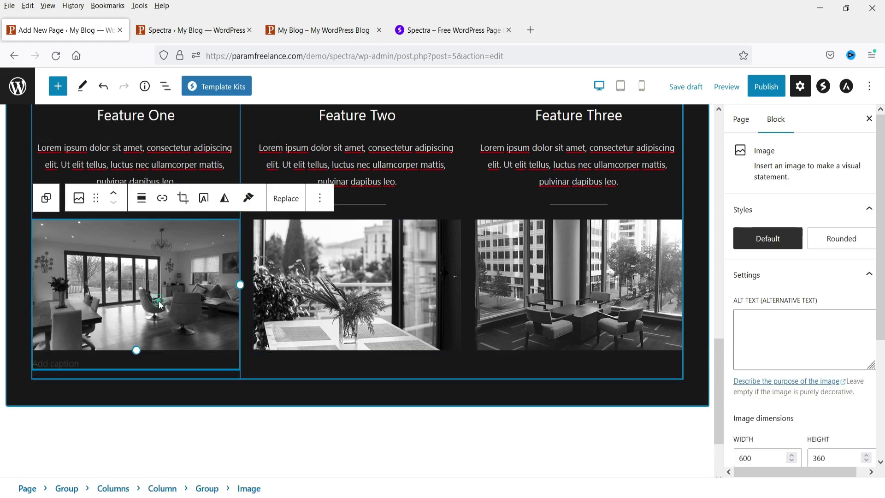
left_click(363, 290)
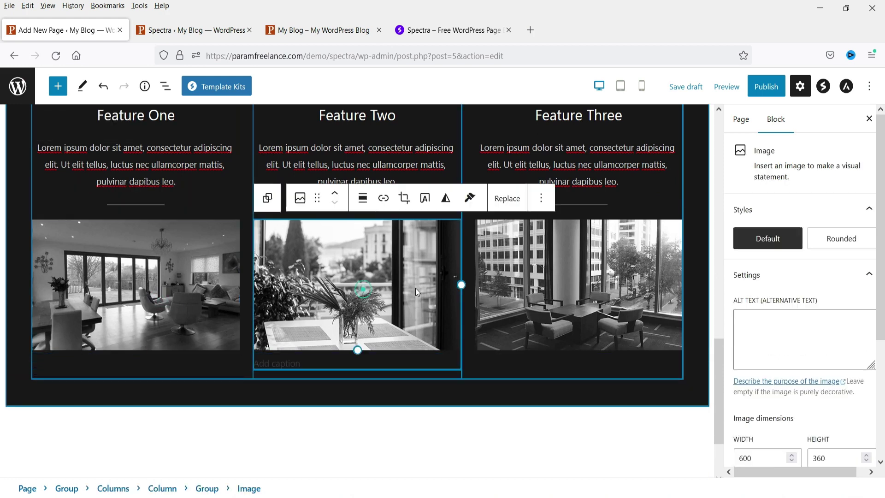
left_click(605, 277)
scroll(605, 286, "up", 5)
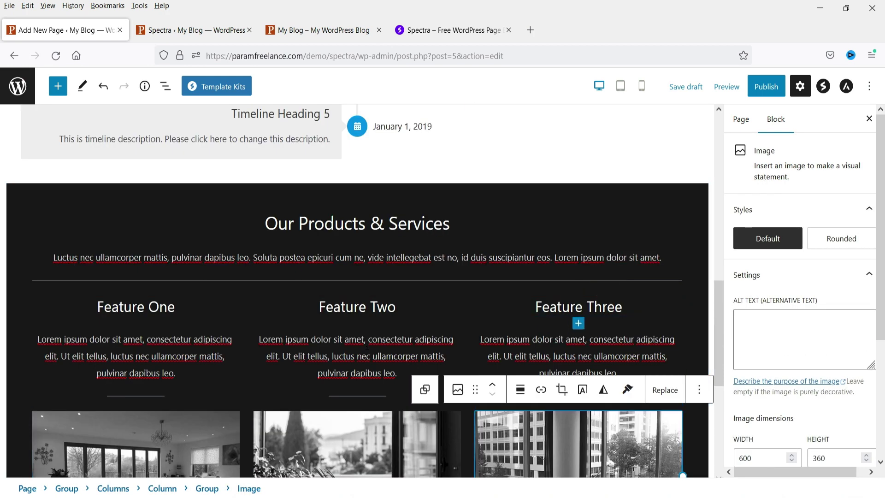
left_click(555, 331)
left_click(366, 339)
left_click(121, 342)
double_click(293, 257)
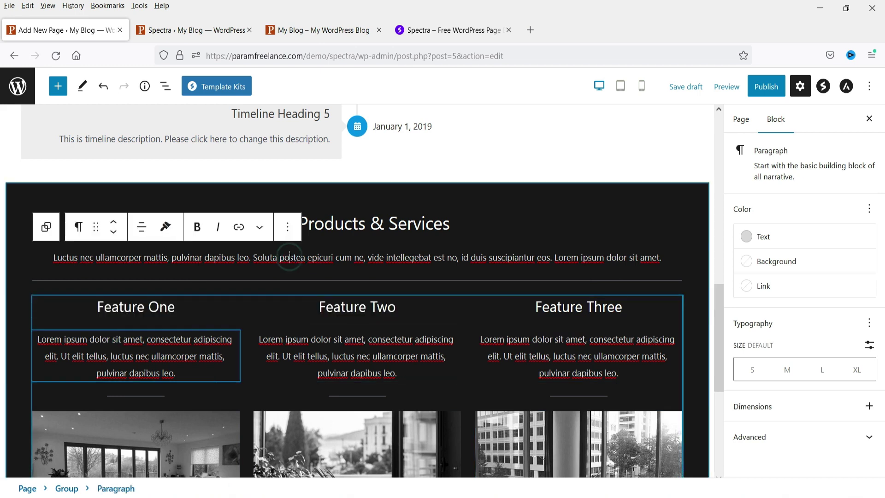
double_click(345, 225)
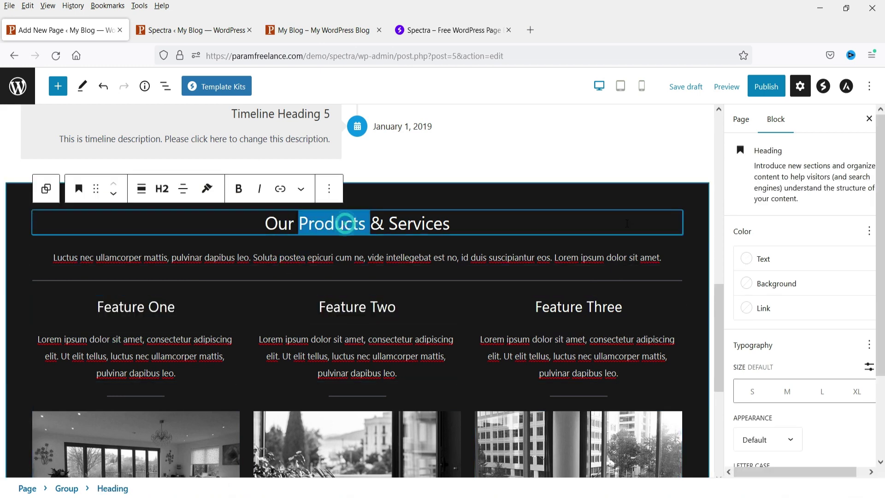
scroll(587, 247, "down", 5)
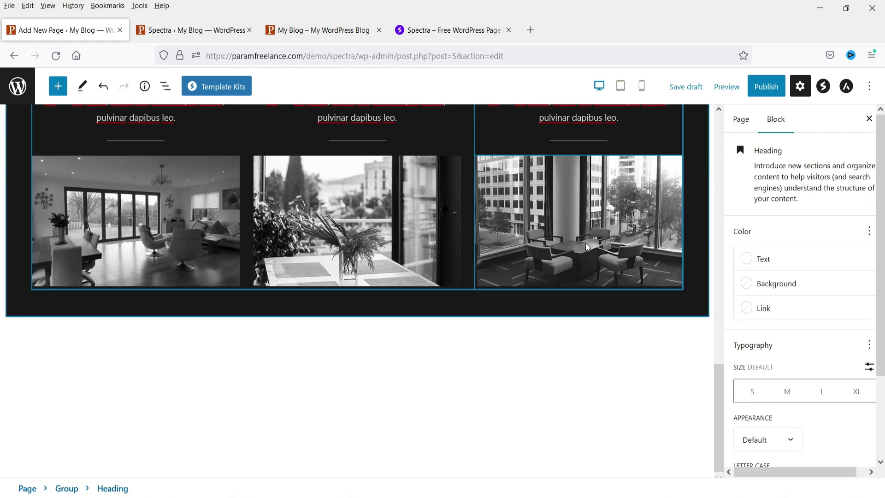
- Preview the Home page in a new tab down to the Products & Services section, then return to the editor
left_click(724, 89)
left_click(653, 196)
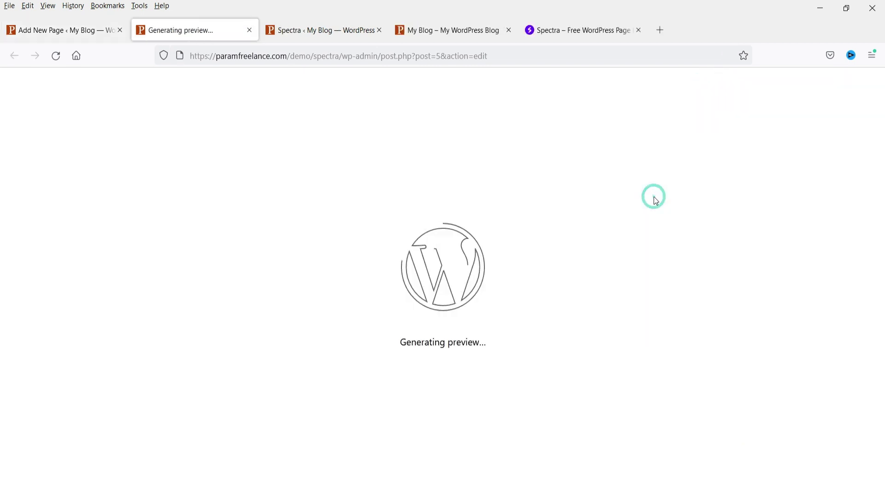
scroll(654, 196, "down", 10)
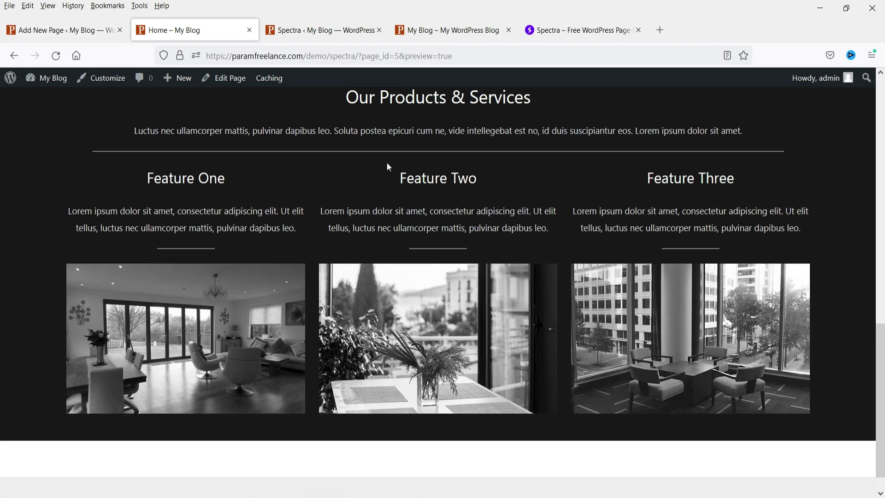
scroll(521, 236, "up", 3)
scroll(528, 243, "down", 3)
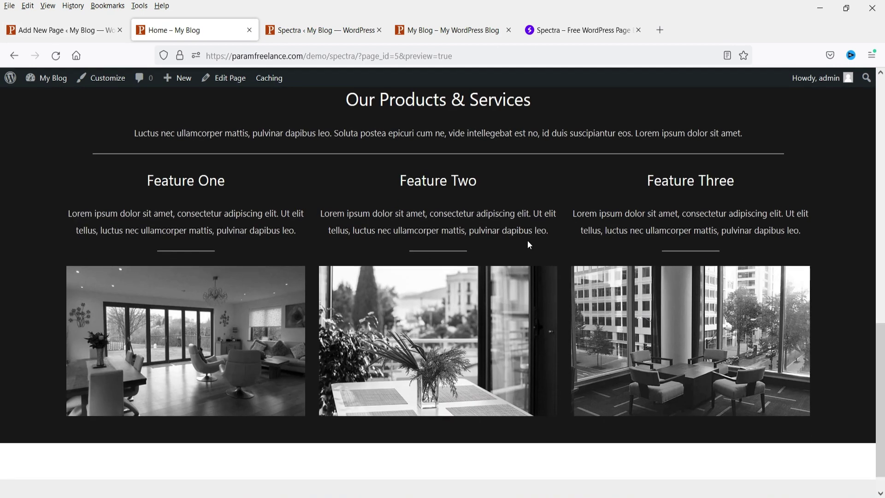
scroll(528, 240, "up", 4)
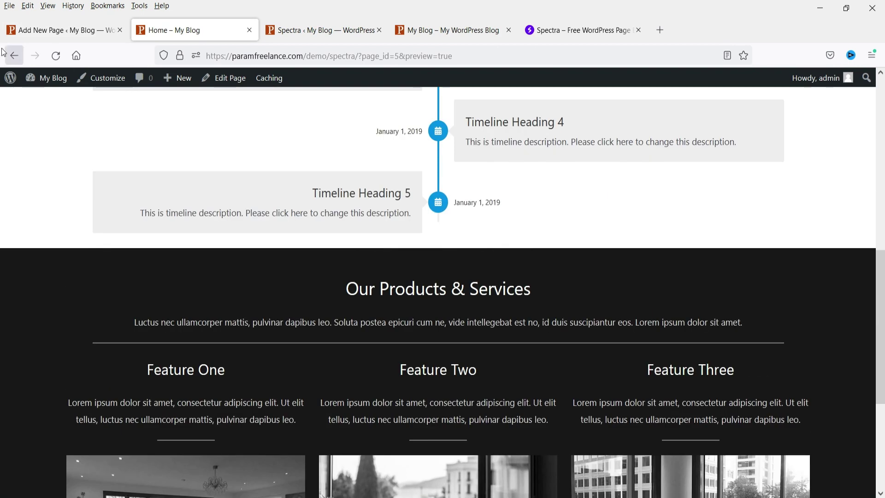
left_click(37, 30)
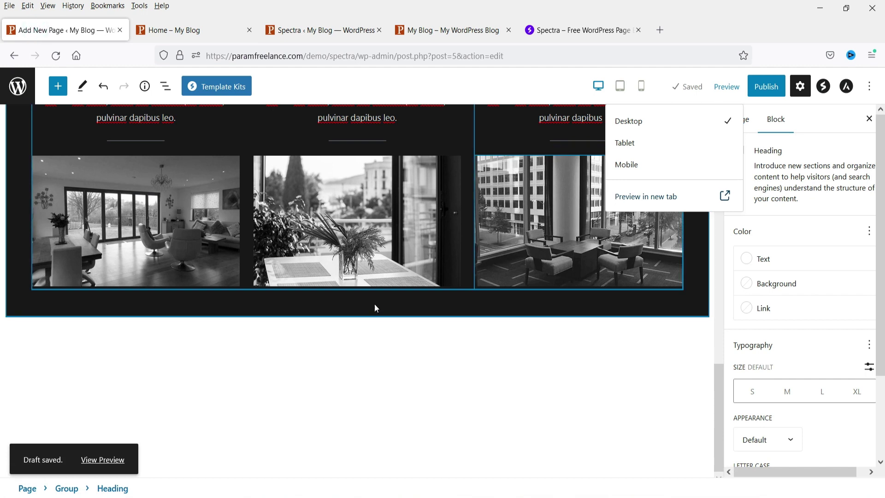
- Import the Local Business kit's Home template from the Template Kits Pages library
left_click(389, 382)
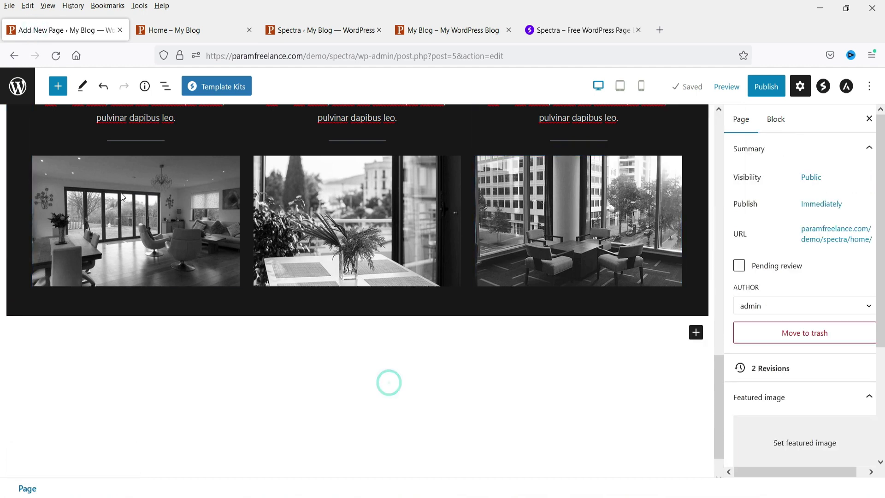
left_click(211, 87)
left_click(379, 93)
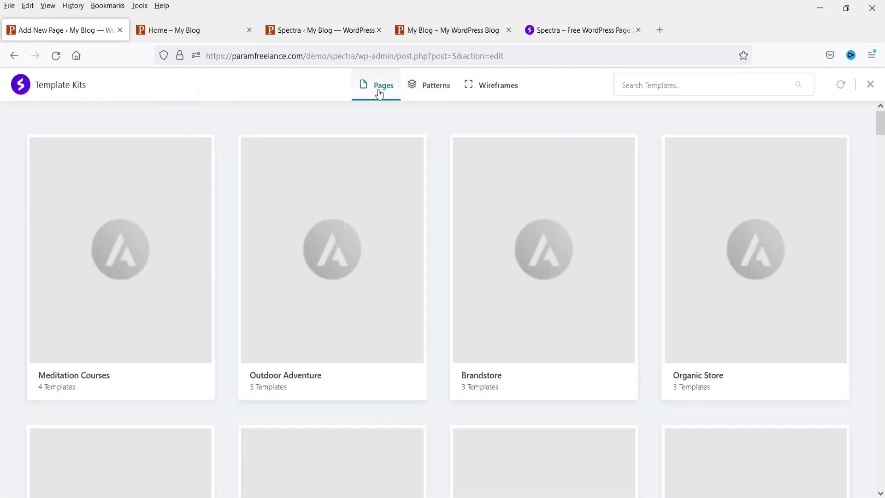
scroll(833, 238, "down", 5)
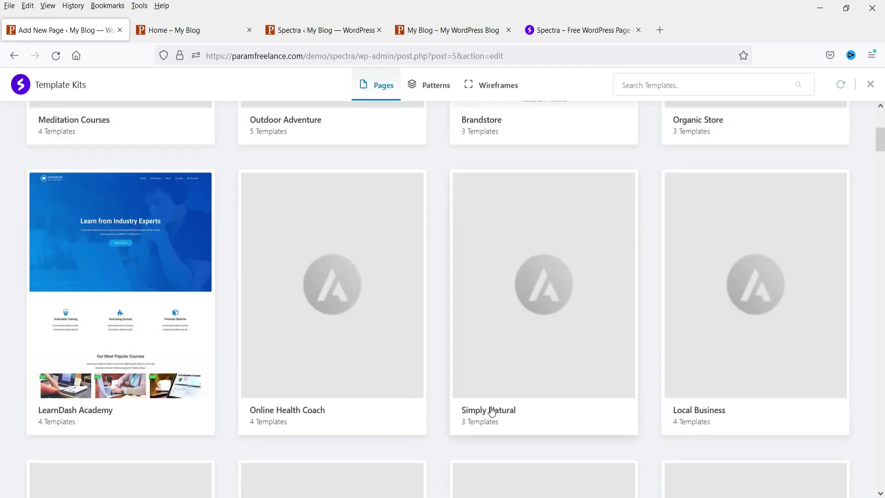
left_click(768, 386)
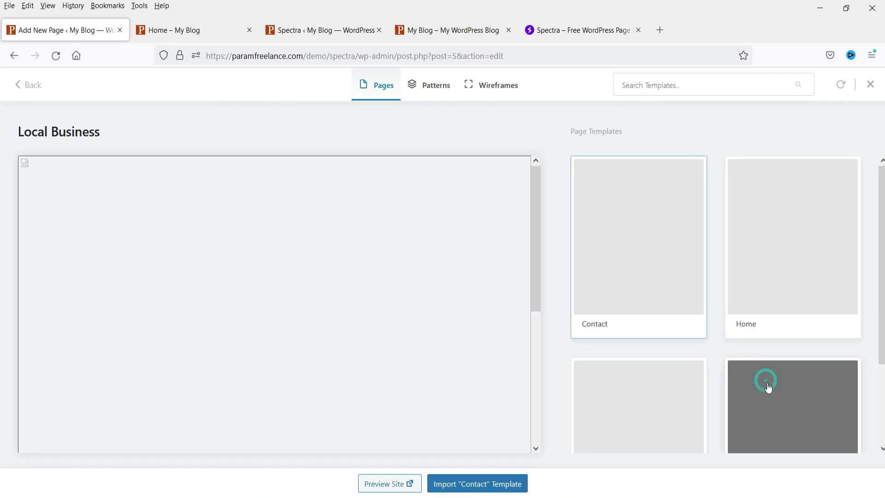
scroll(772, 388, "down", 3)
scroll(808, 300, "up", 3)
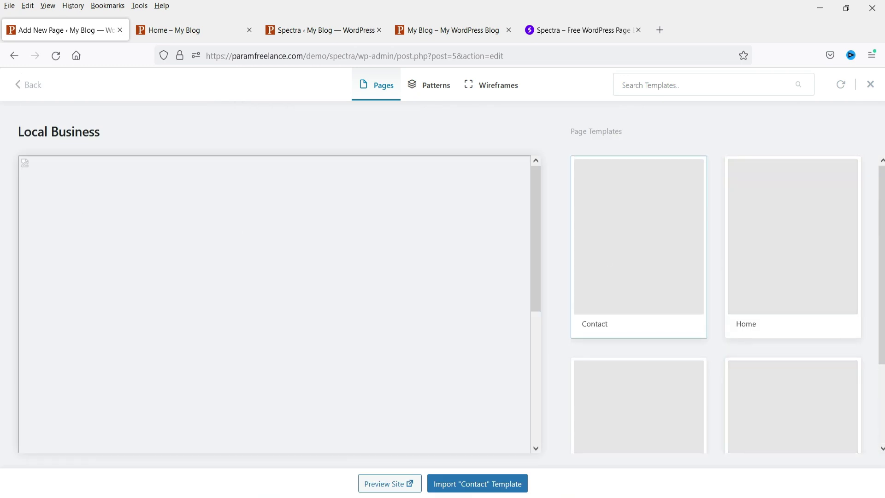
left_click(806, 270)
scroll(348, 247, "down", 5)
left_click(470, 488)
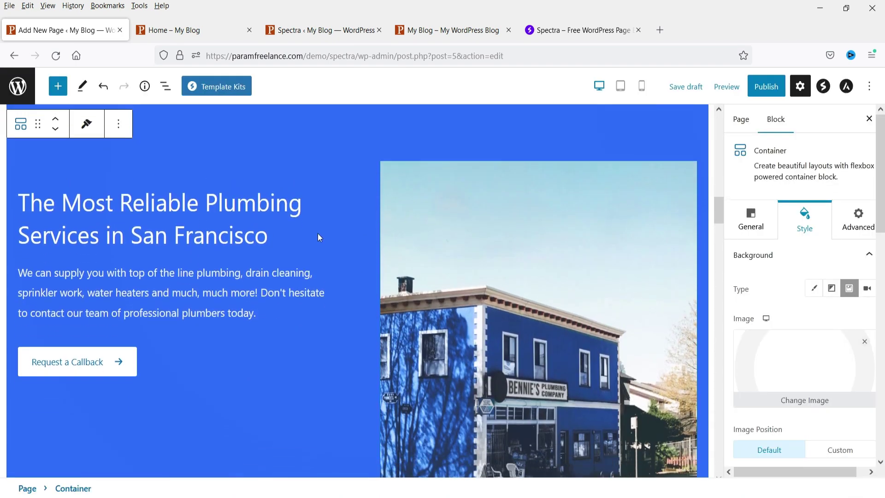
- Scroll through the imported plumbing sections to 'Call Us Today!' and open the Preview dropdown
scroll(365, 225, "down", 3)
scroll(362, 216, "up", 3)
scroll(363, 216, "down", 7)
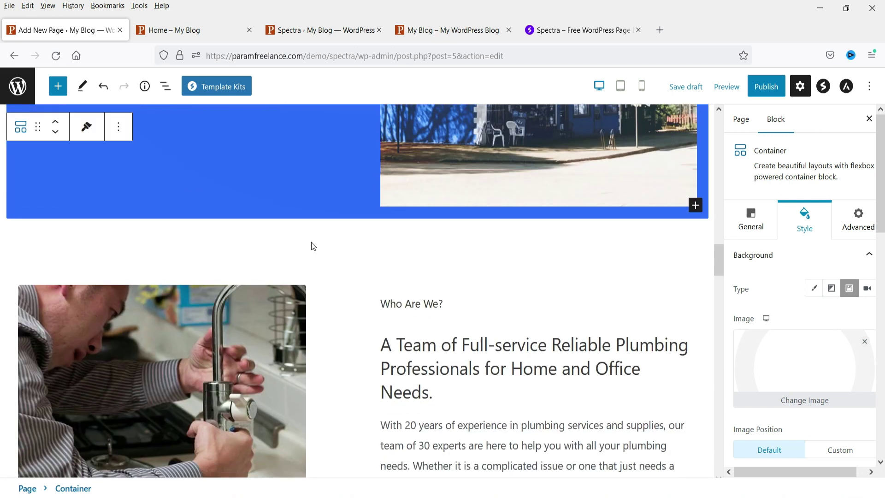
scroll(203, 216, "down", 15)
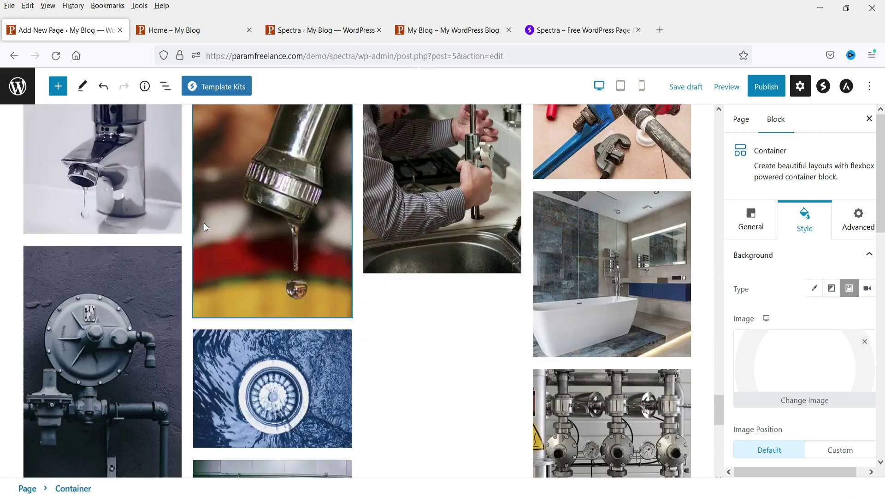
scroll(204, 223, "down", 8)
left_click(722, 93)
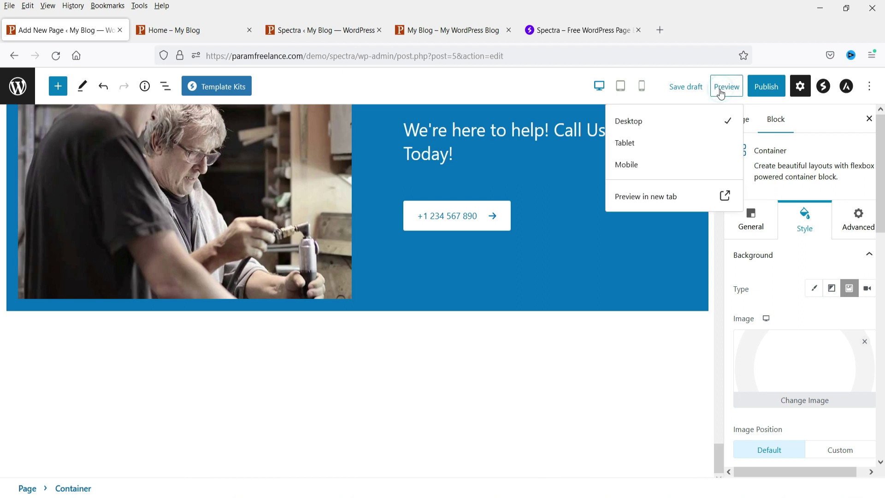
- Preview the Home page in a new tab, checking the Subscribe Now, Google, 80% and plumbing sections
left_click(644, 197)
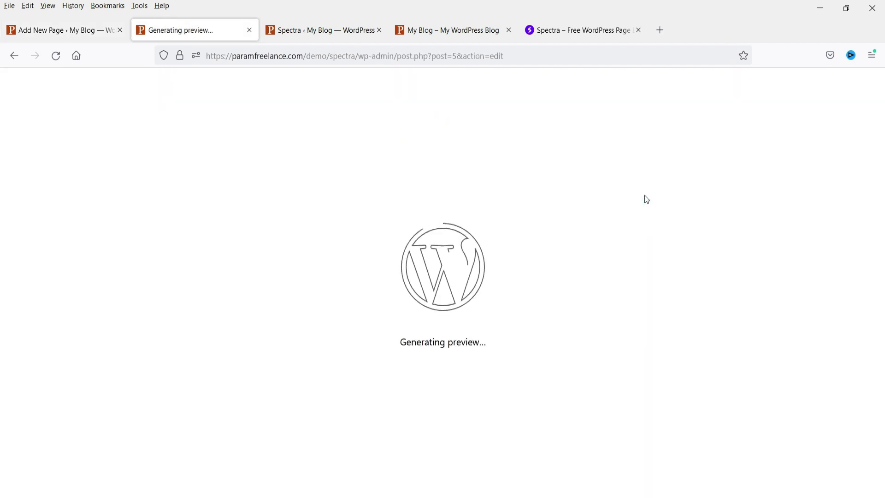
scroll(644, 195, "down", 8)
scroll(649, 180, "up", 7)
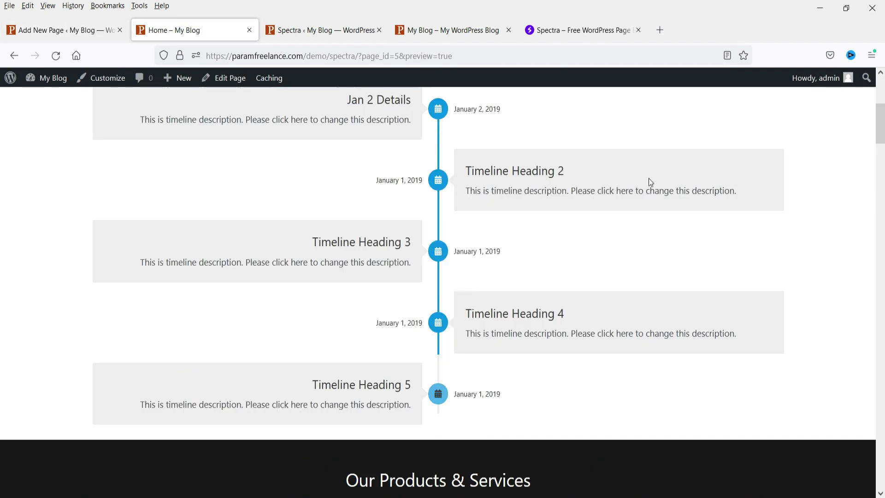
scroll(613, 206, "down", 10)
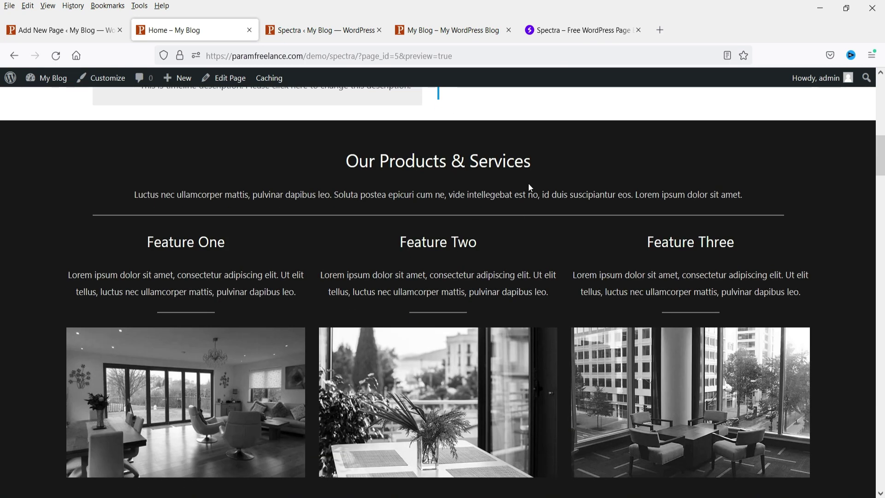
scroll(528, 183, "down", 4)
scroll(775, 161, "down", 4)
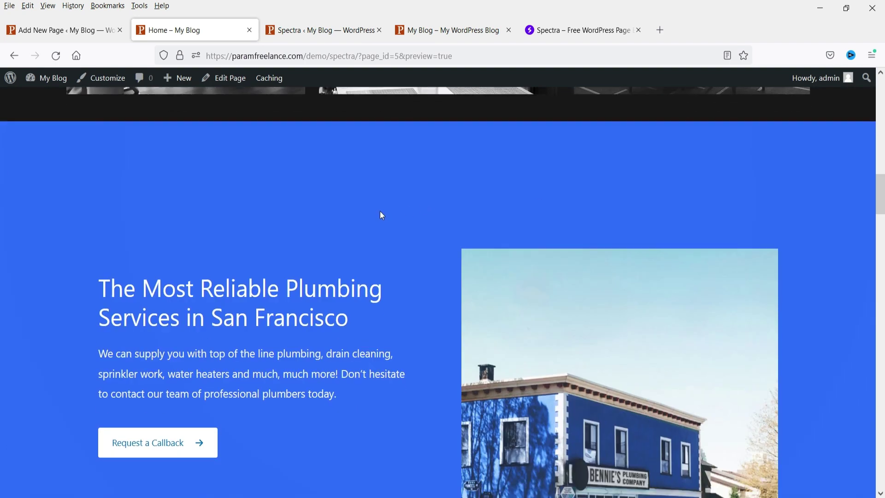
scroll(351, 197, "down", 9)
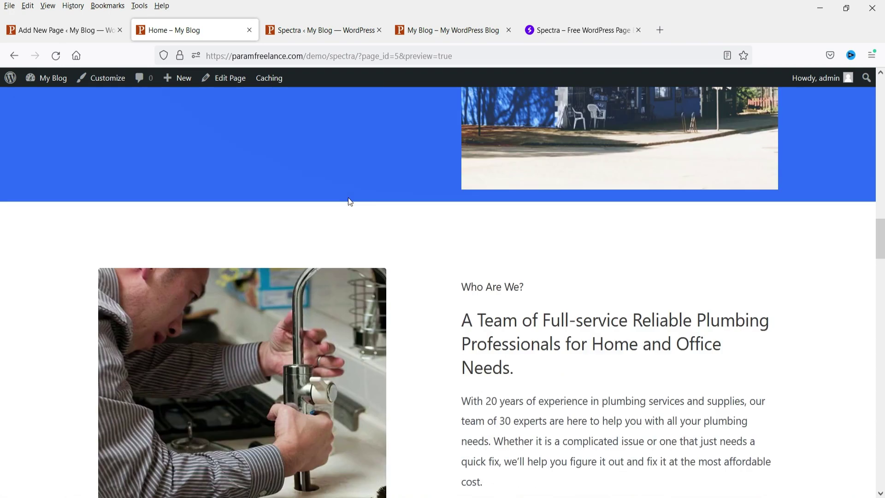
scroll(351, 199, "down", 20)
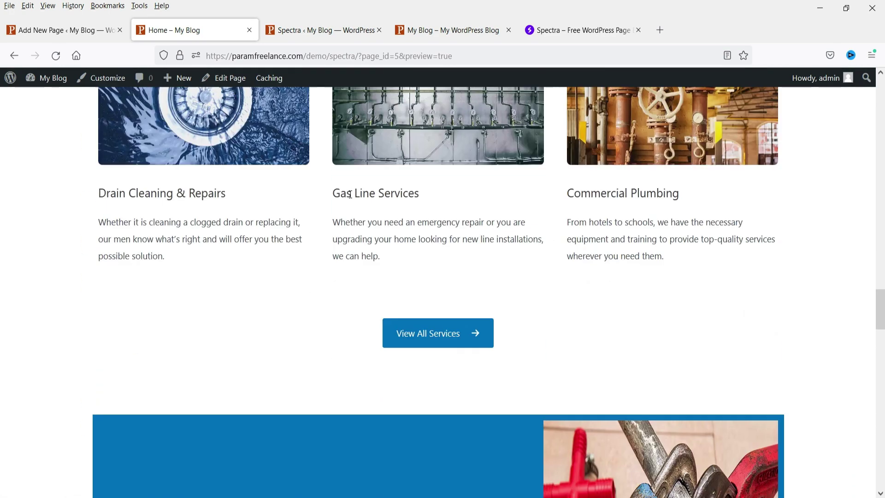
scroll(351, 197, "down", 18)
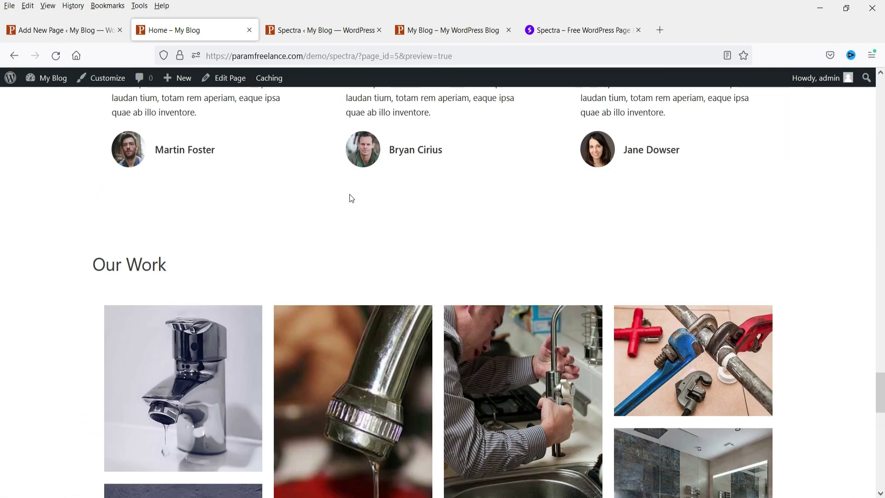
scroll(350, 196, "up", 3)
scroll(355, 230, "down", 10)
scroll(359, 236, "up", 15)
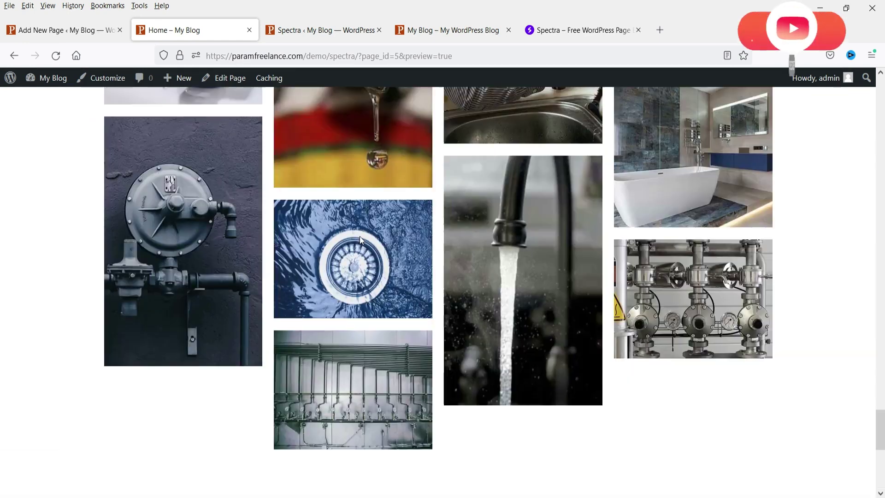
scroll(355, 245, "up", 10)
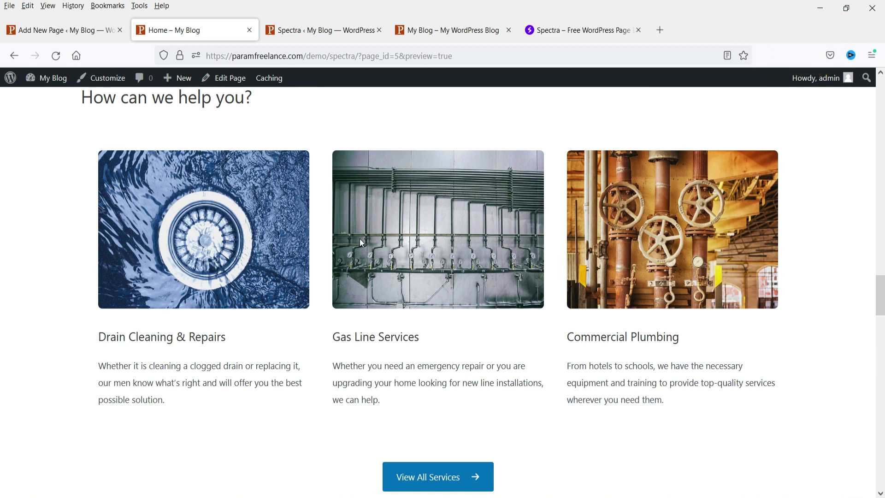
left_click_drag(881, 294, 881, 89)
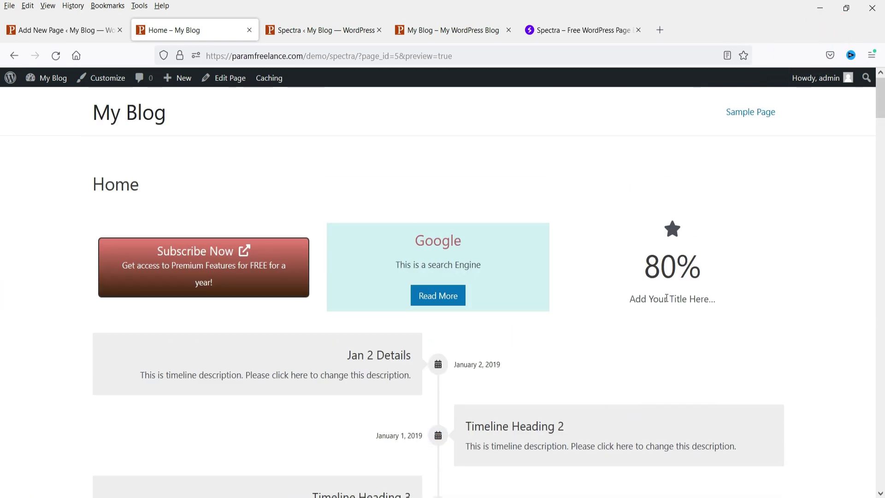